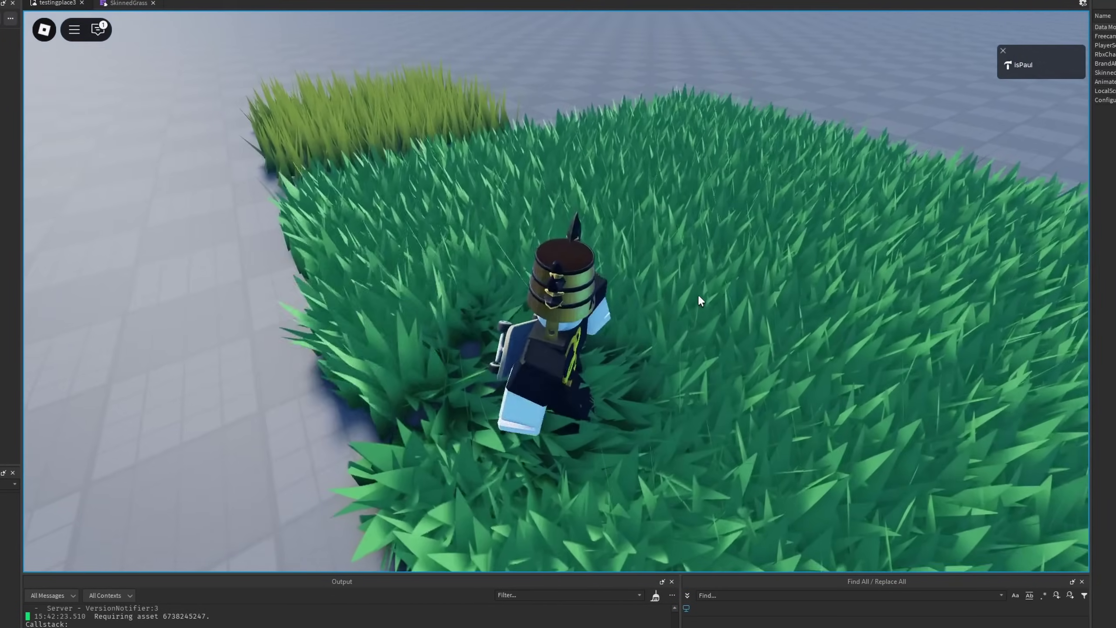
Walk the character through the green grass patch and around the baseplate to examine how the blades bend around it
key(s)
right_drag(699, 296, 699, 296)
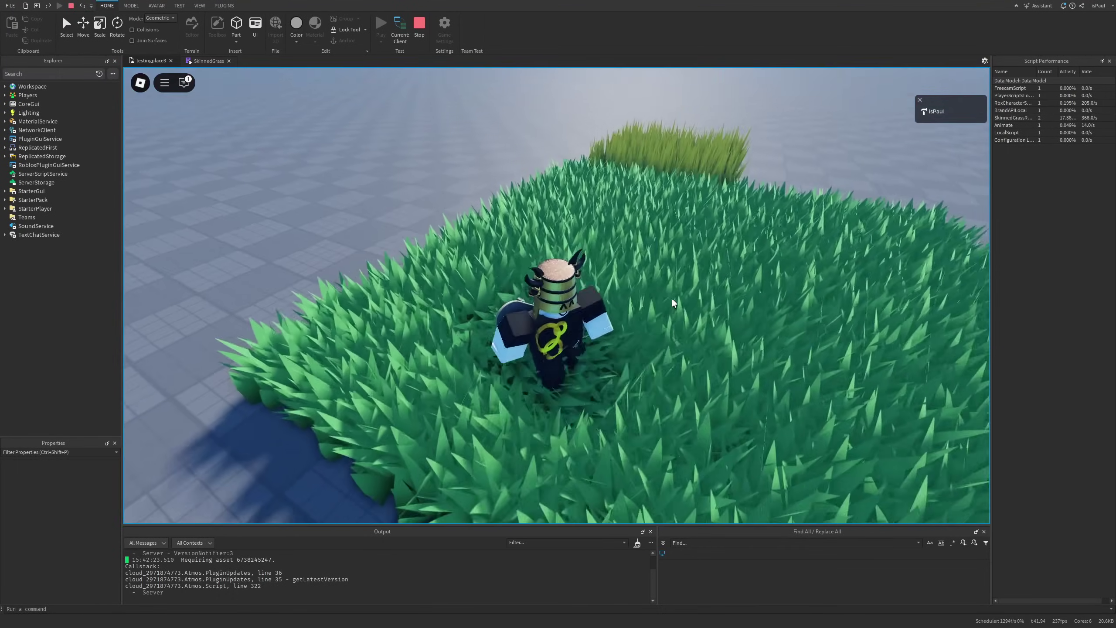
key(s)
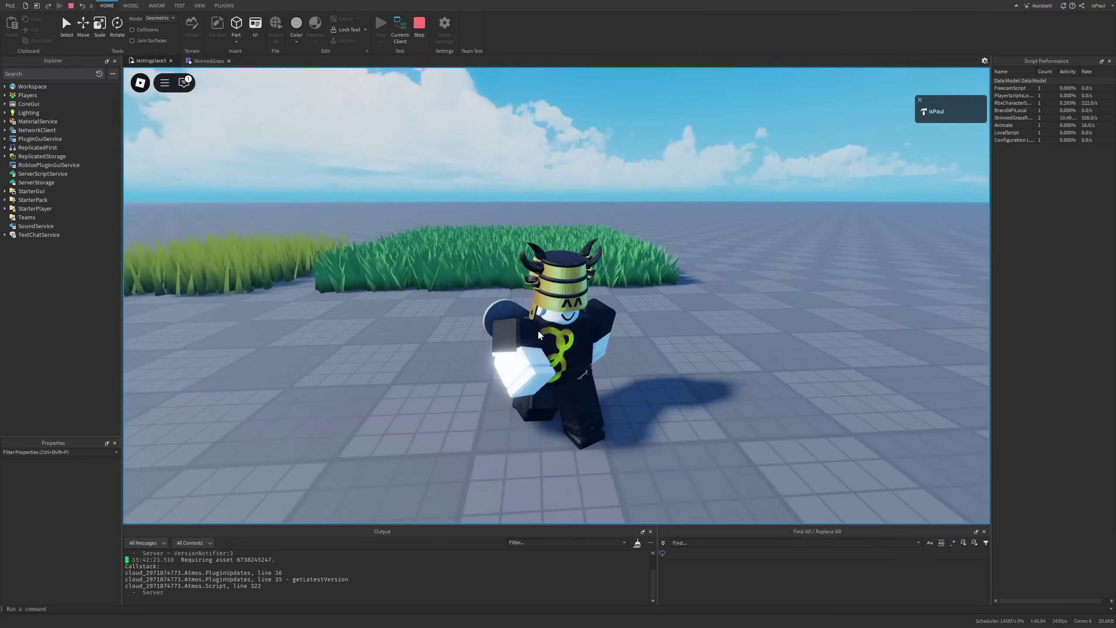
key(w)
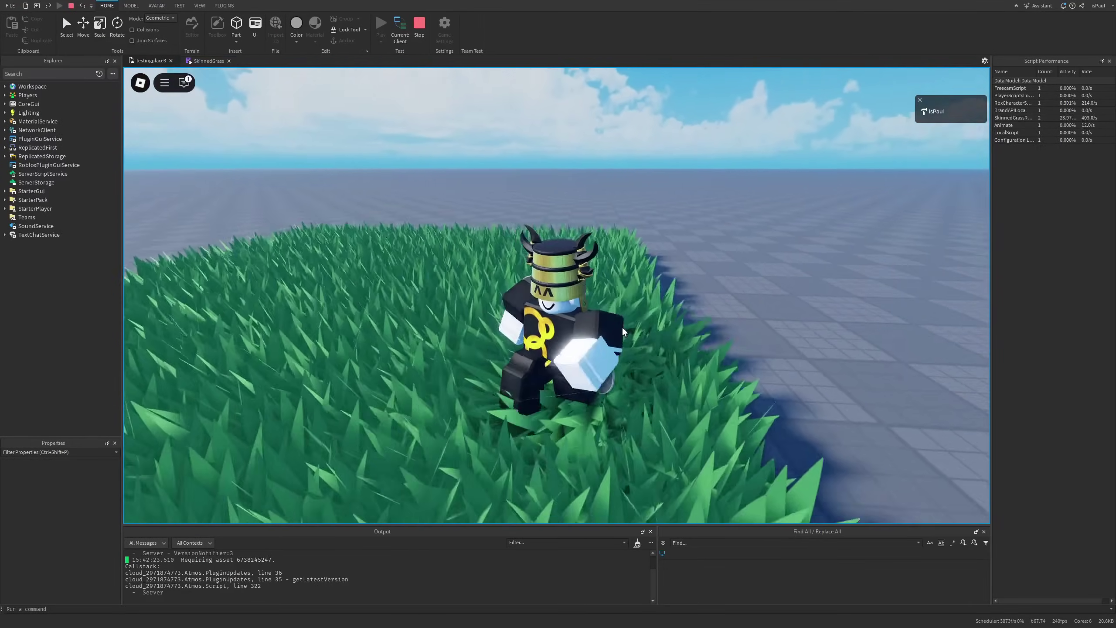
right_drag(623, 328, 623, 328)
key(w)
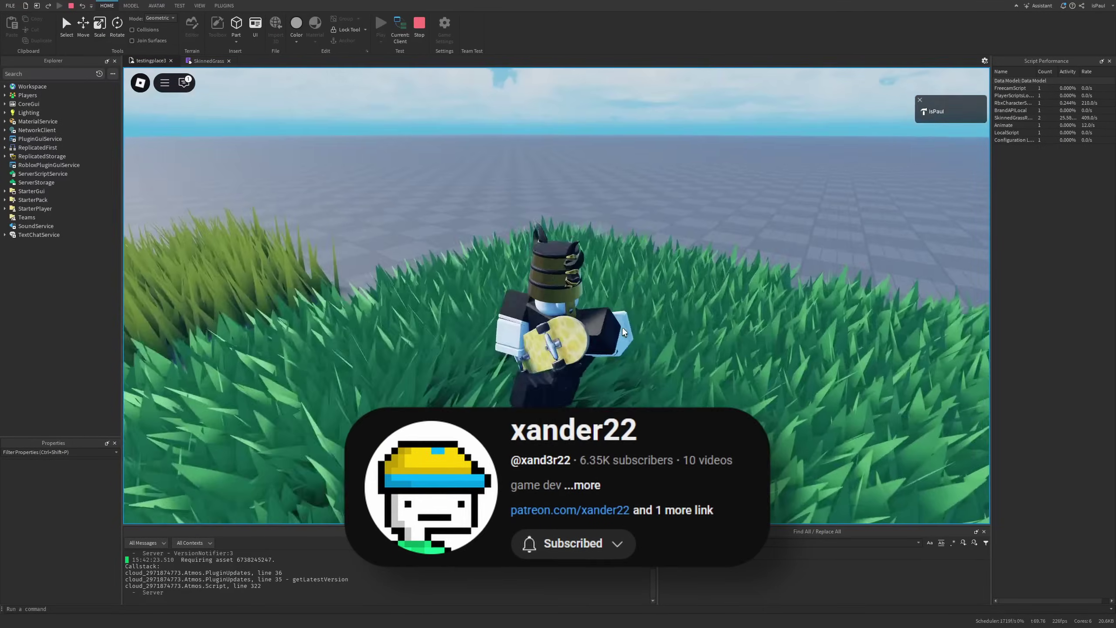
key(w)
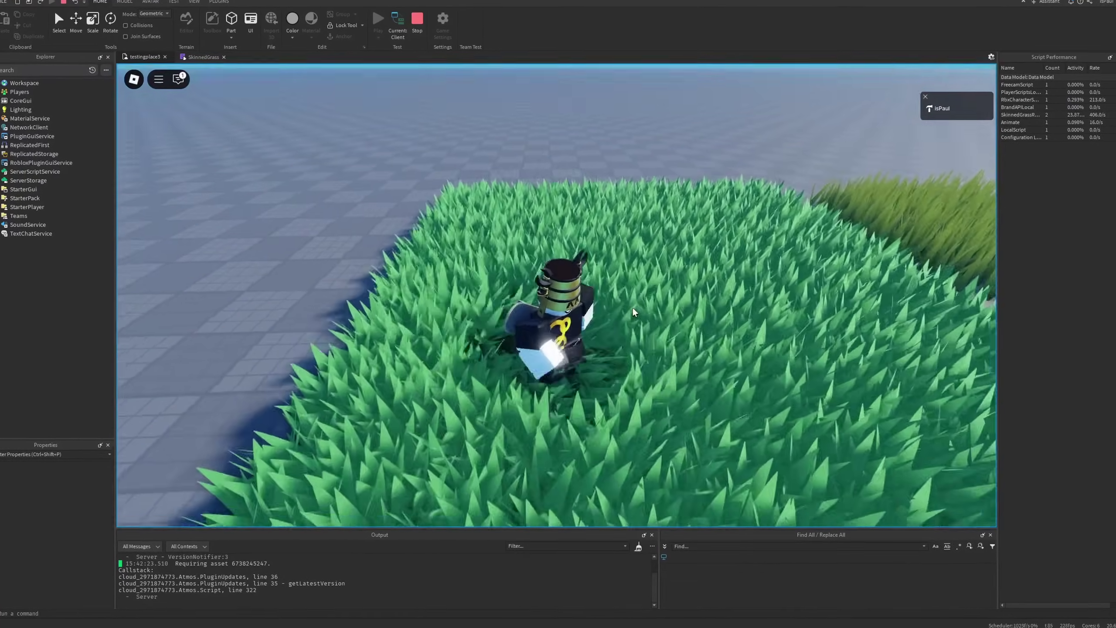
key(w)
right_drag(632, 308, 639, 306)
key(s)
key(s)
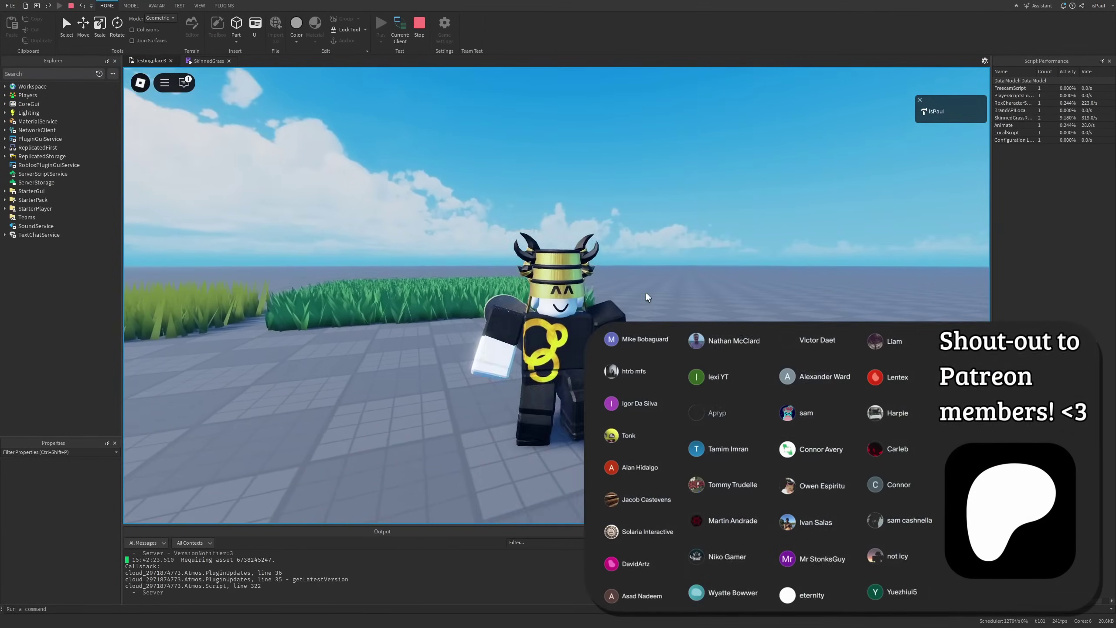
right_drag(645, 293, 645, 293)
key(w)
key(s)
key(space)
key(d)
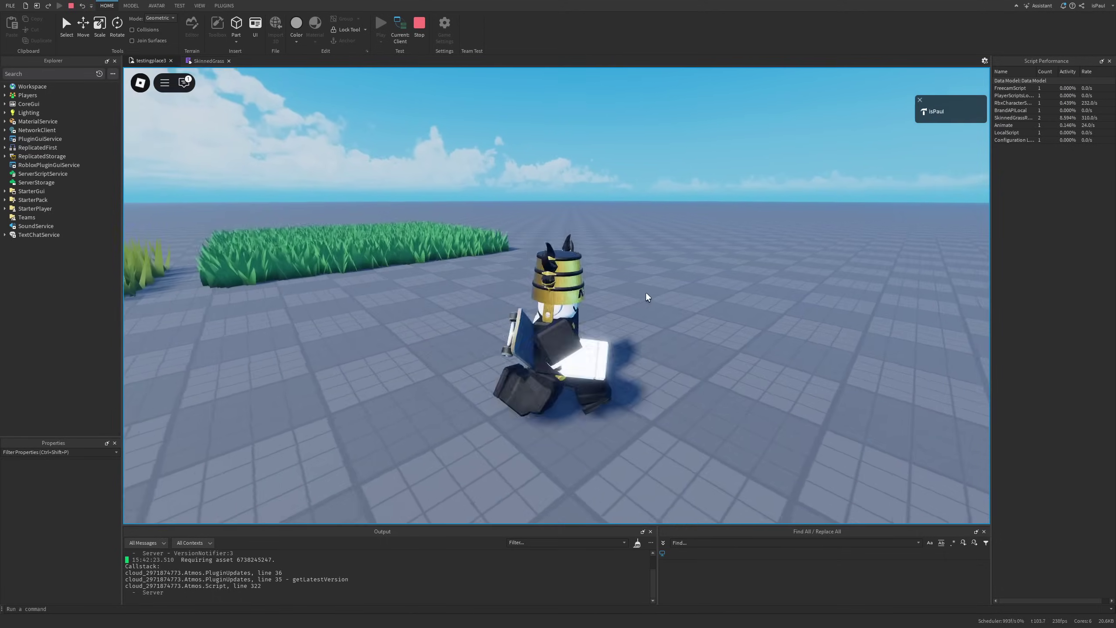
key(s)
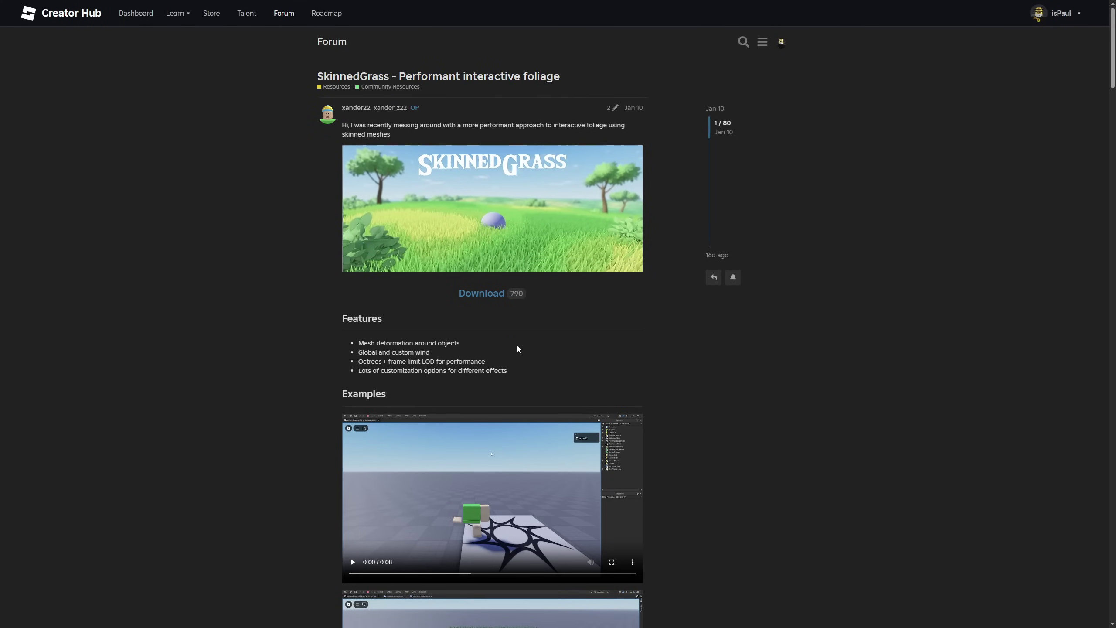
Open the SkinnedGrass model's store page from the forum post's download link and check its inventory availability
click(491, 299)
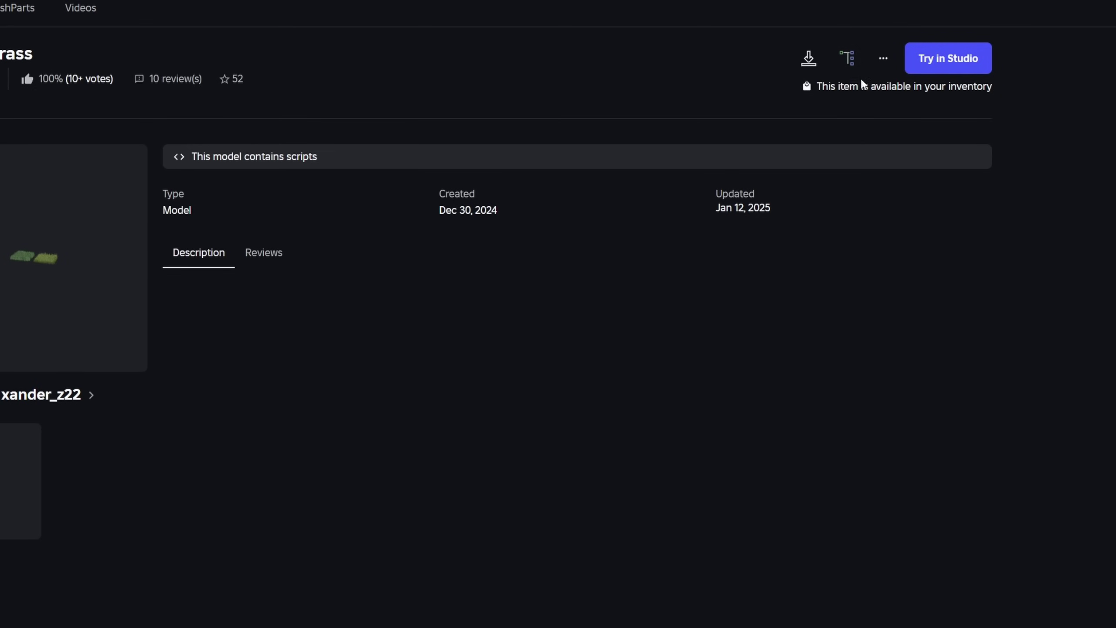
drag(992, 87, 910, 84)
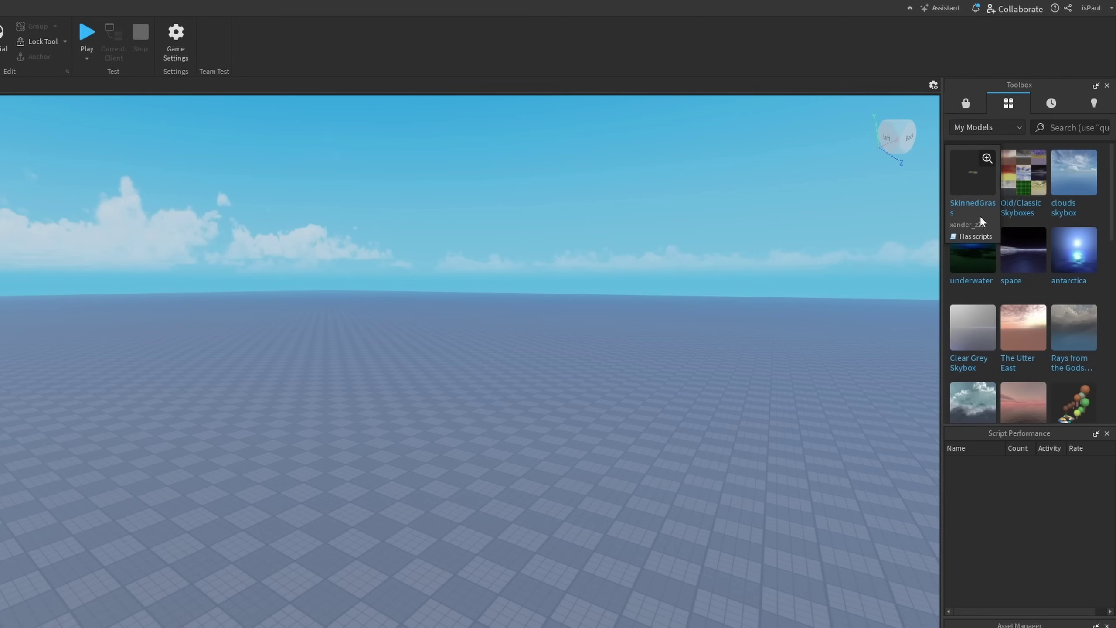
In Roblox Studio, insert the SkinnedGrass model from My Models and move it onto the baseplate at position 4, 0.216, -24
click(976, 180)
right_drag(526, 468, 524, 455)
drag(338, 344, 338, 357)
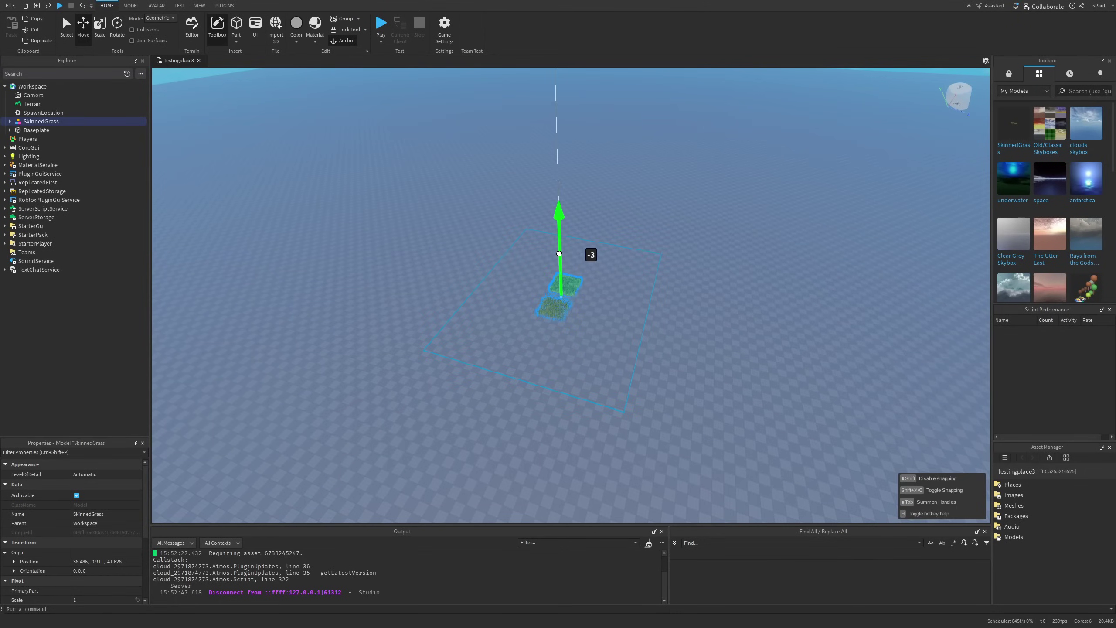
drag(559, 254, 559, 254)
right_drag(751, 311, 747, 314)
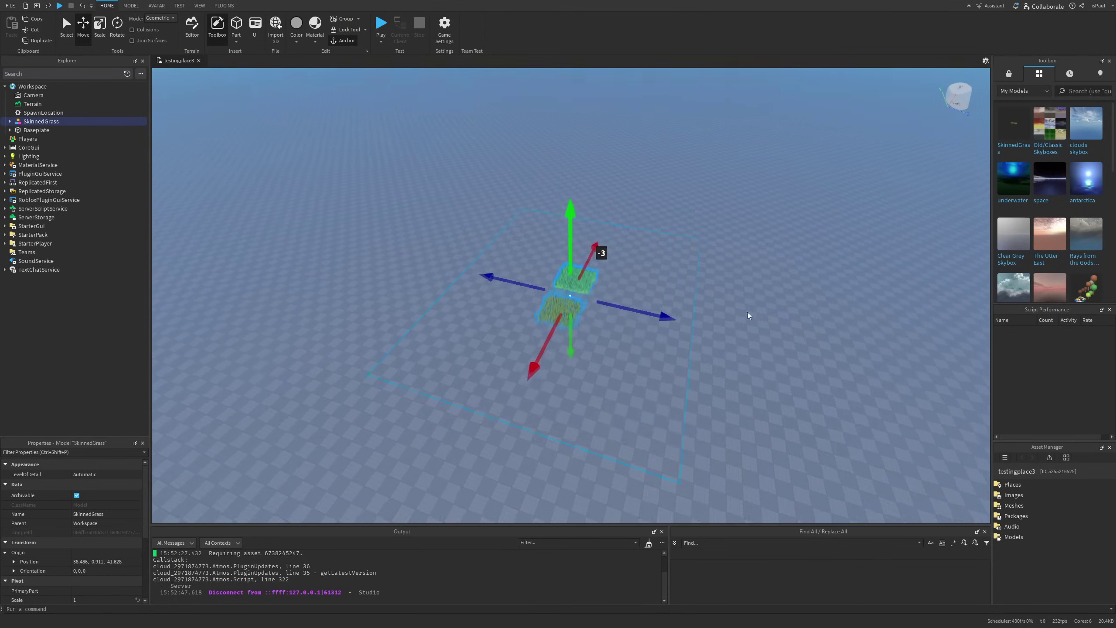
drag(599, 239, 598, 249)
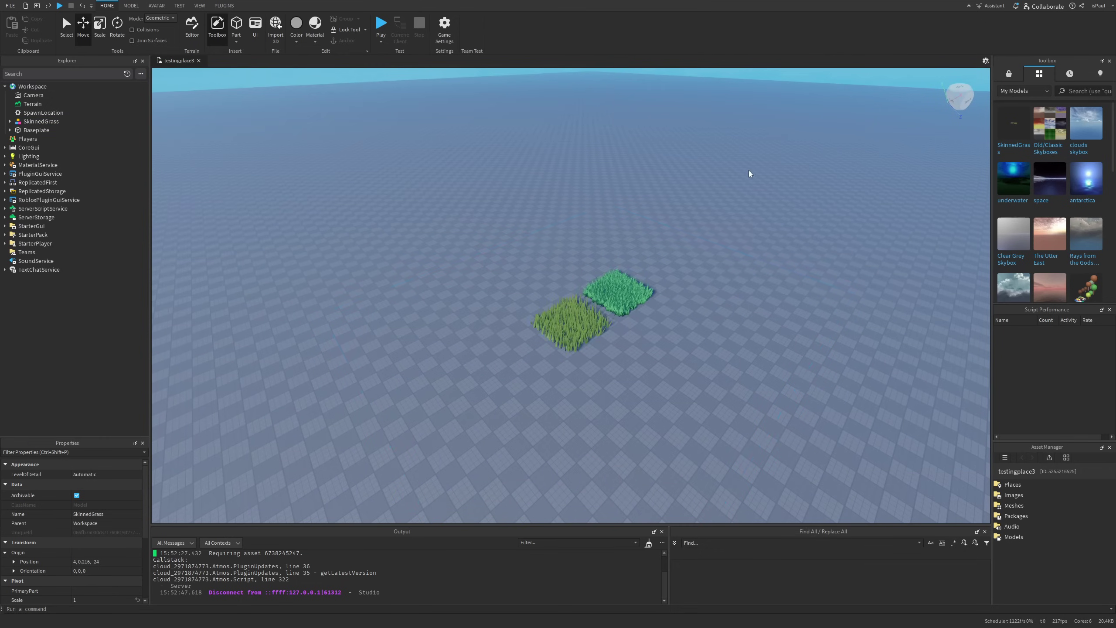
key(w)
mouse_move(692, 297)
right_down()
mouse_move(688, 309)
mouse_move(683, 297)
right_up()
key(s)
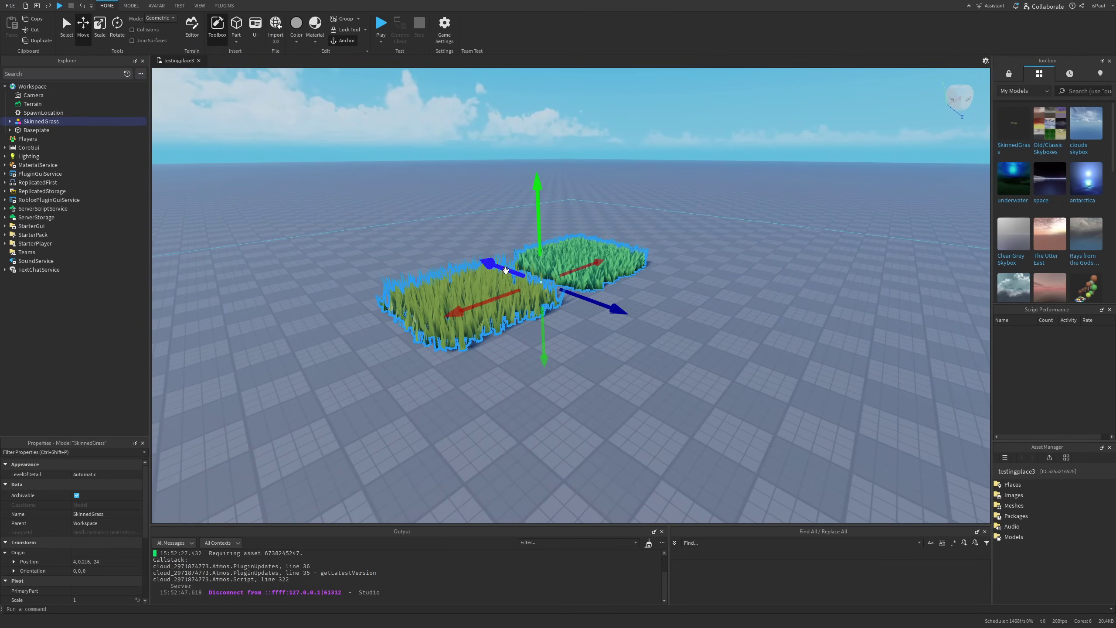
drag(538, 222, 538, 224)
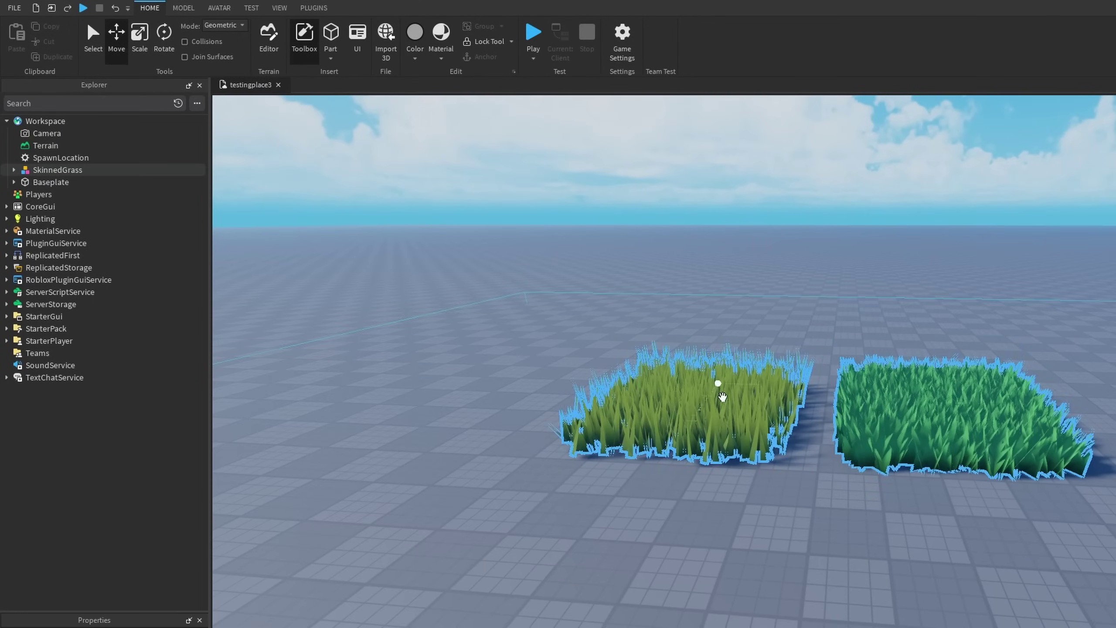
Expand the SkinnedGrass model's Studio and Models folders and open the SkinnedGrassRunner script
click(294, 237)
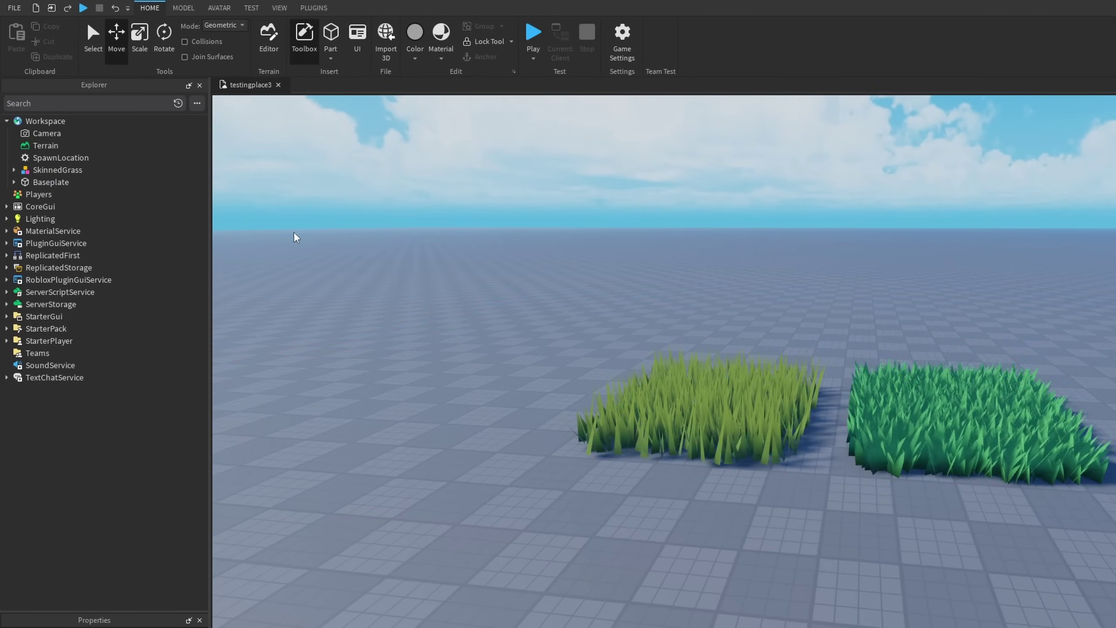
key(w)
click(14, 169)
click(42, 210)
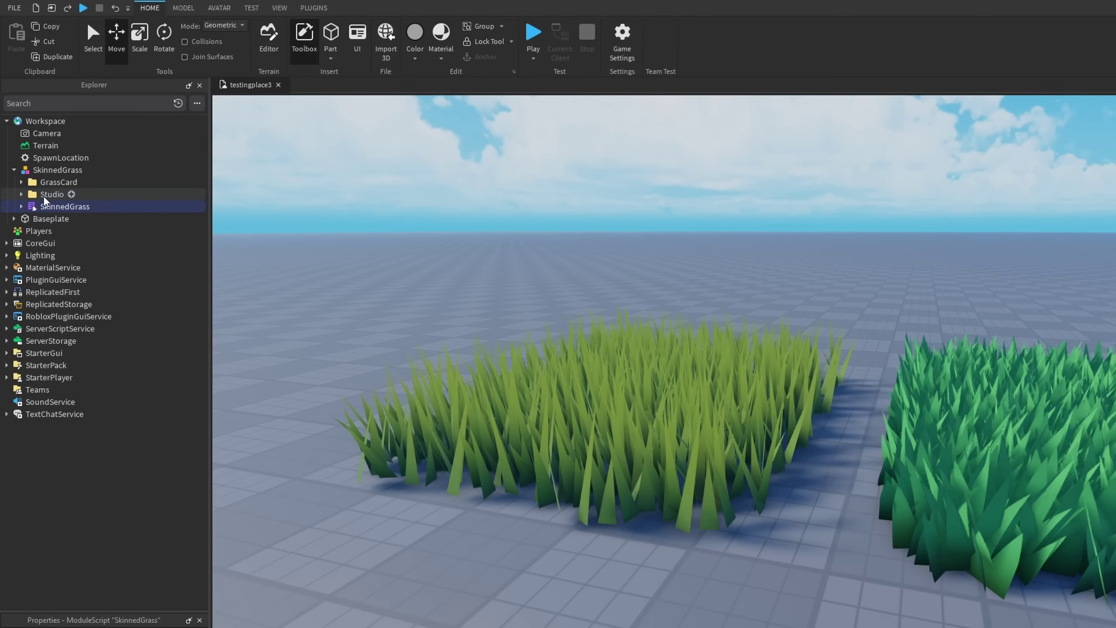
click(51, 197)
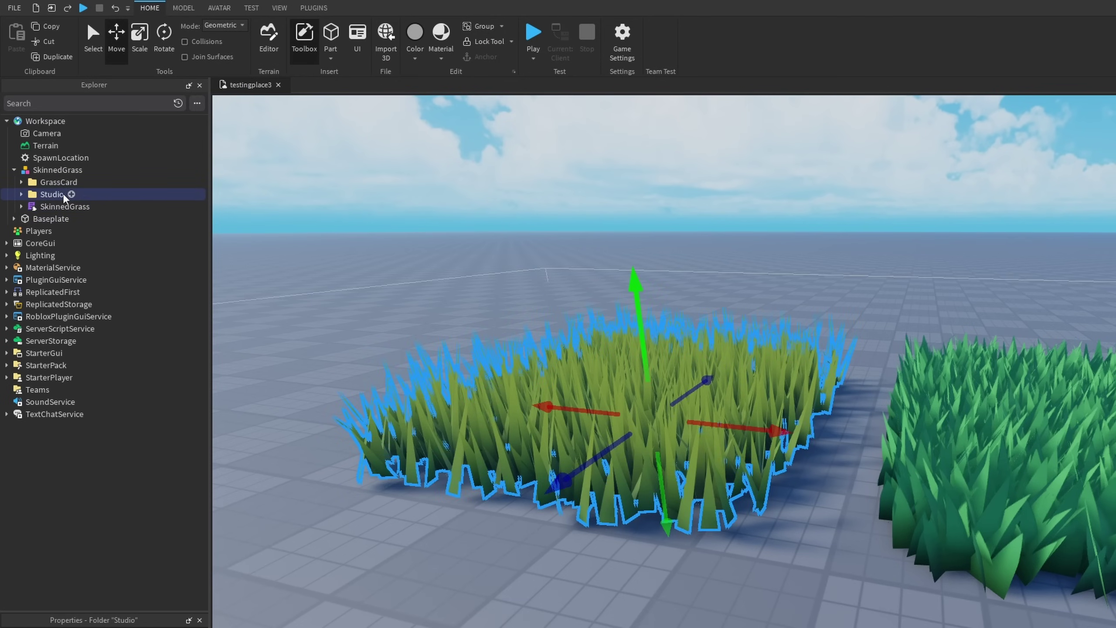
click(22, 196)
double_click(36, 207)
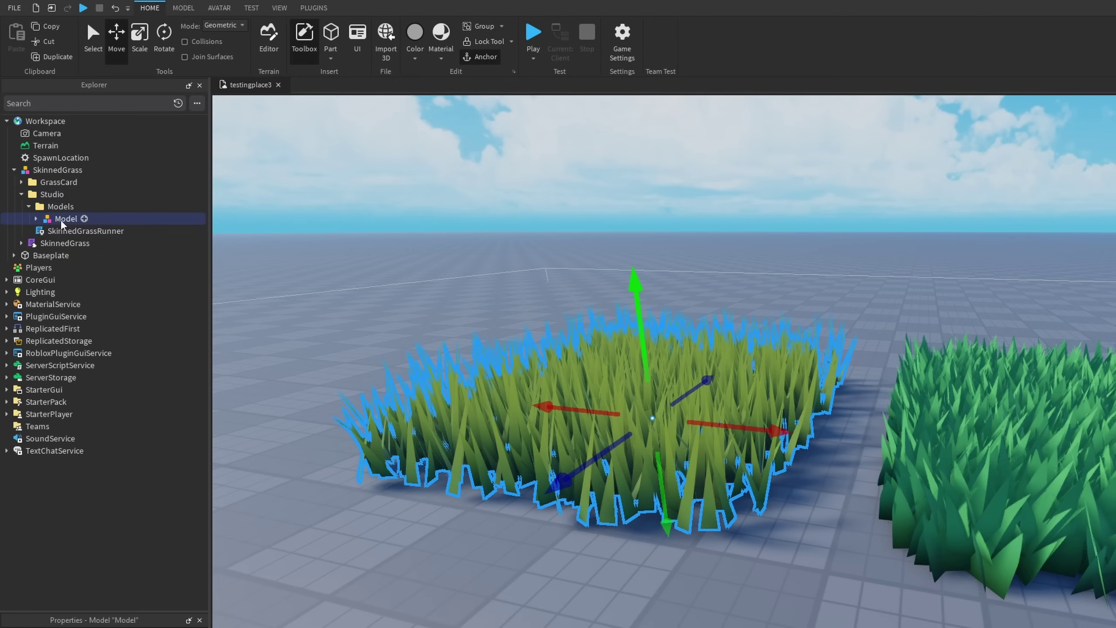
double_click(66, 231)
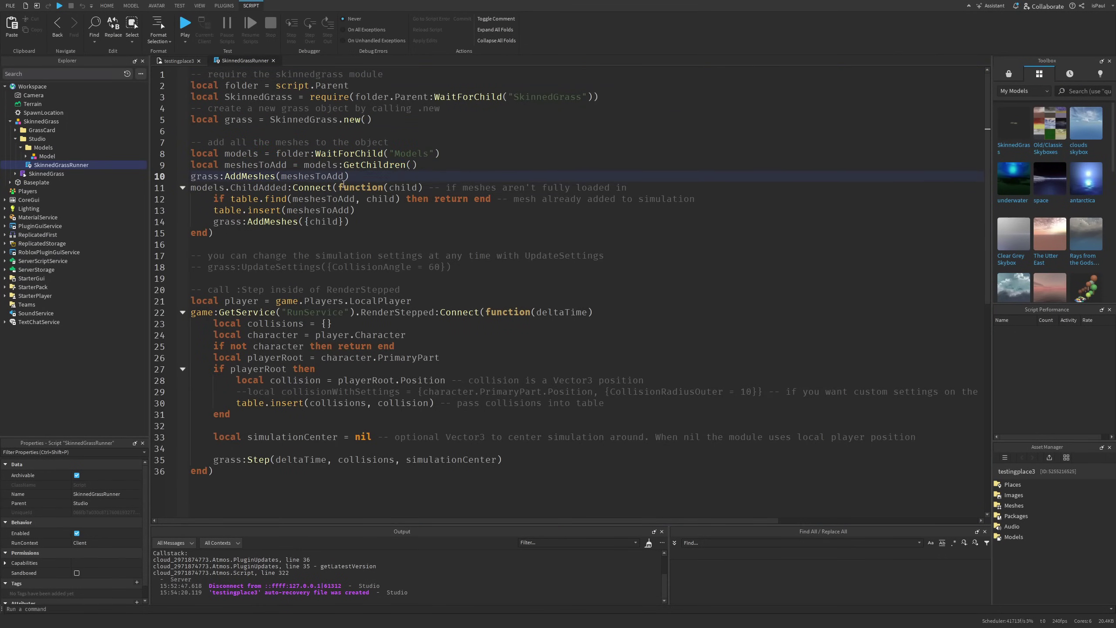
Add blank lines before and after grass:AddMeshes(meshesToAdd) and above the RenderStepped connection to separate the code blocks
key(Return)
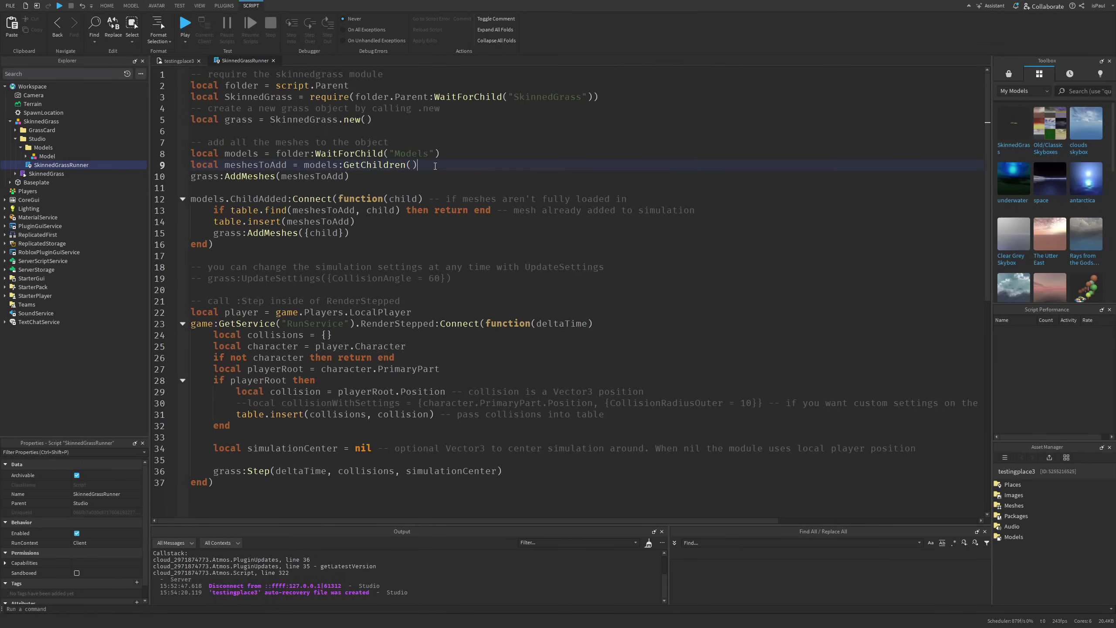
key(Return)
drag(215, 255, 190, 212)
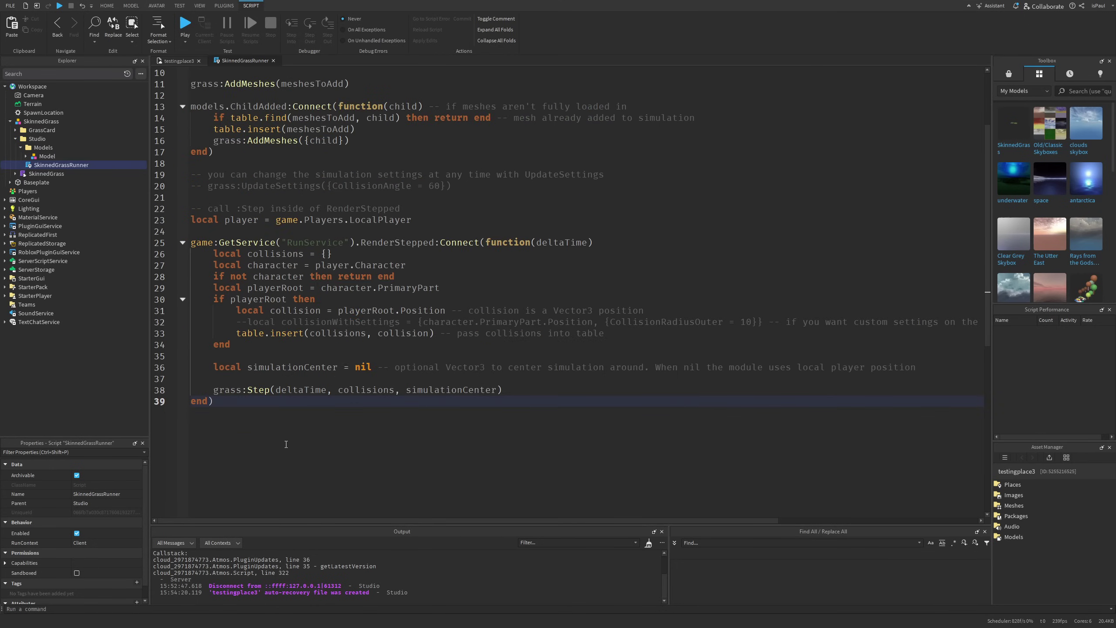
Examine the RenderStepped function that passes collisions to grass:Step and close the SkinnedGrassRunner script
drag(285, 444, 223, 245)
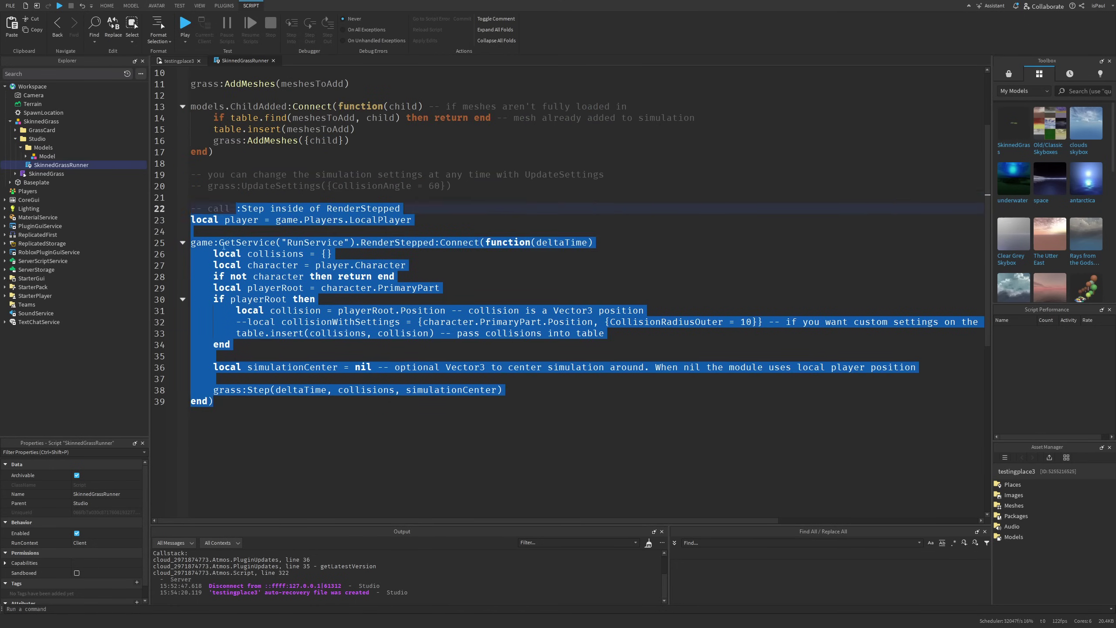
drag(295, 208, 193, 248)
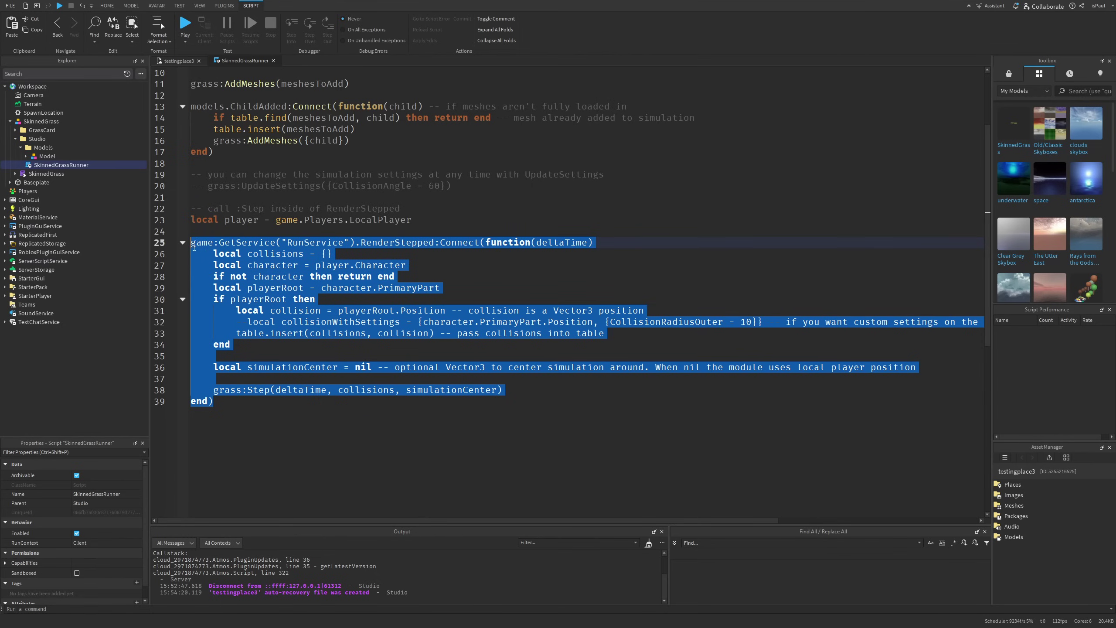
click(295, 419)
drag(292, 428, 175, 227)
click(373, 434)
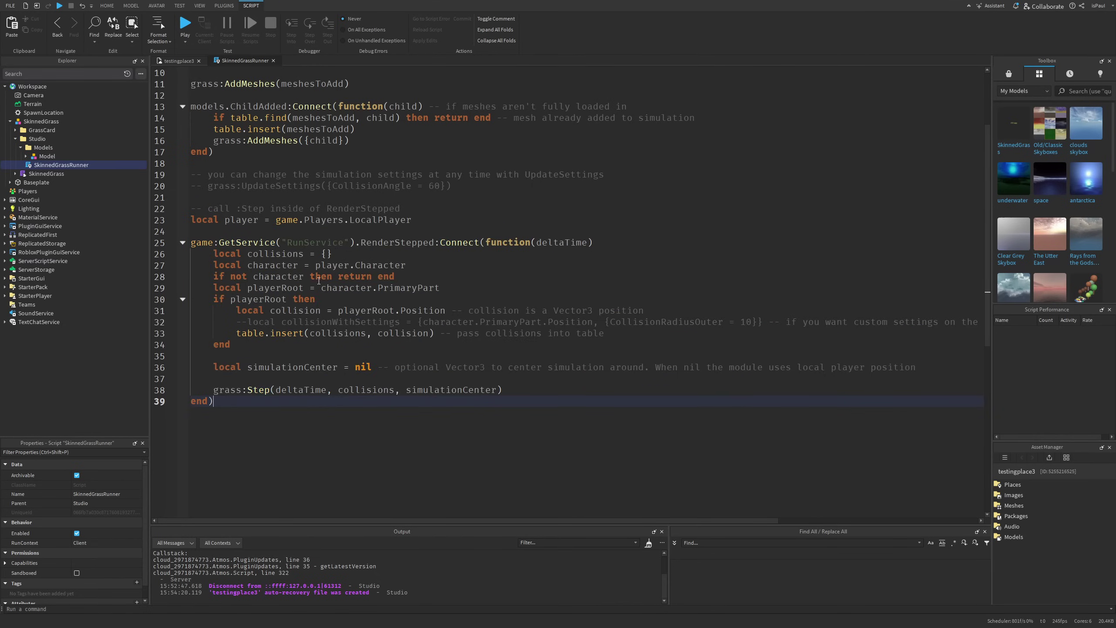
scroll(319, 281, up, 3)
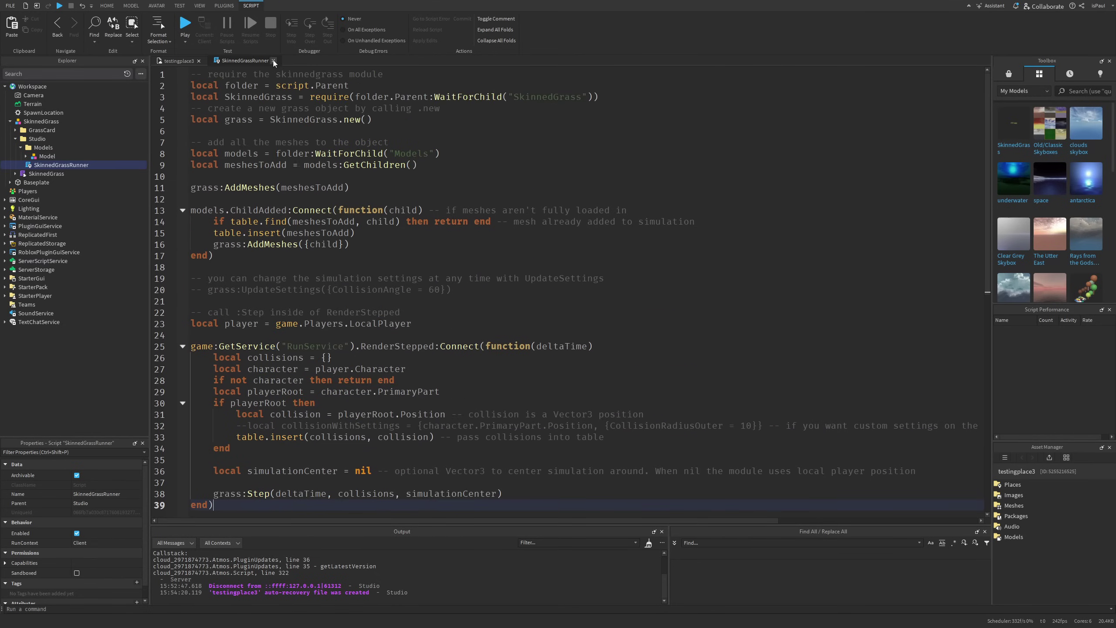
click(273, 61)
Focus on the olive grass Model in the Models folder, expand it and select its Mesh
click(40, 158)
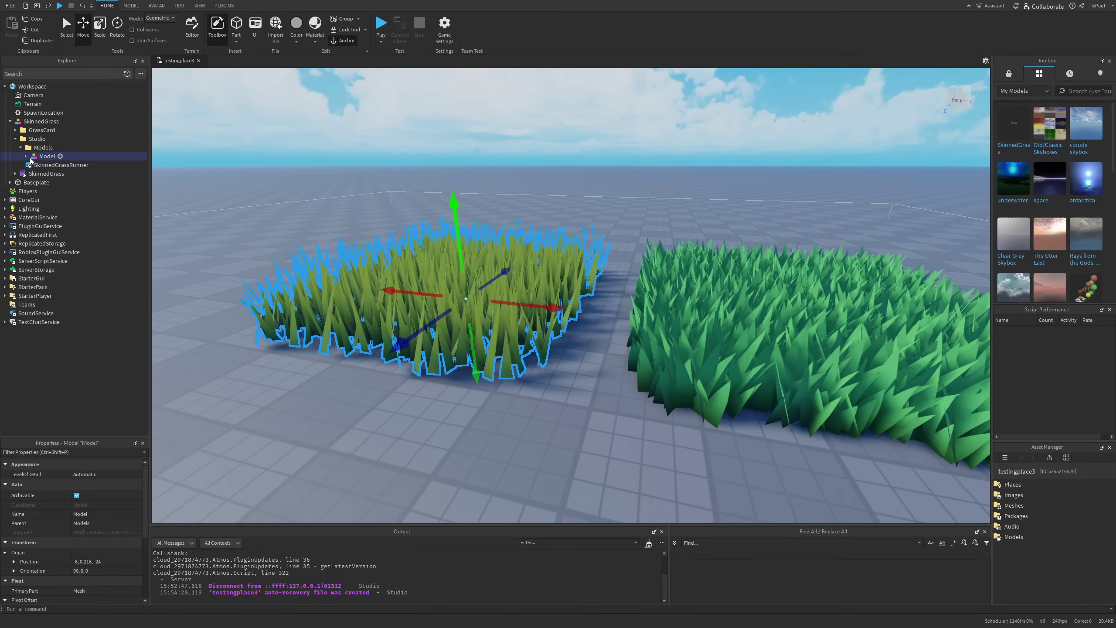
key(f)
right_drag(576, 246, 566, 247)
scroll(576, 246, up, 5)
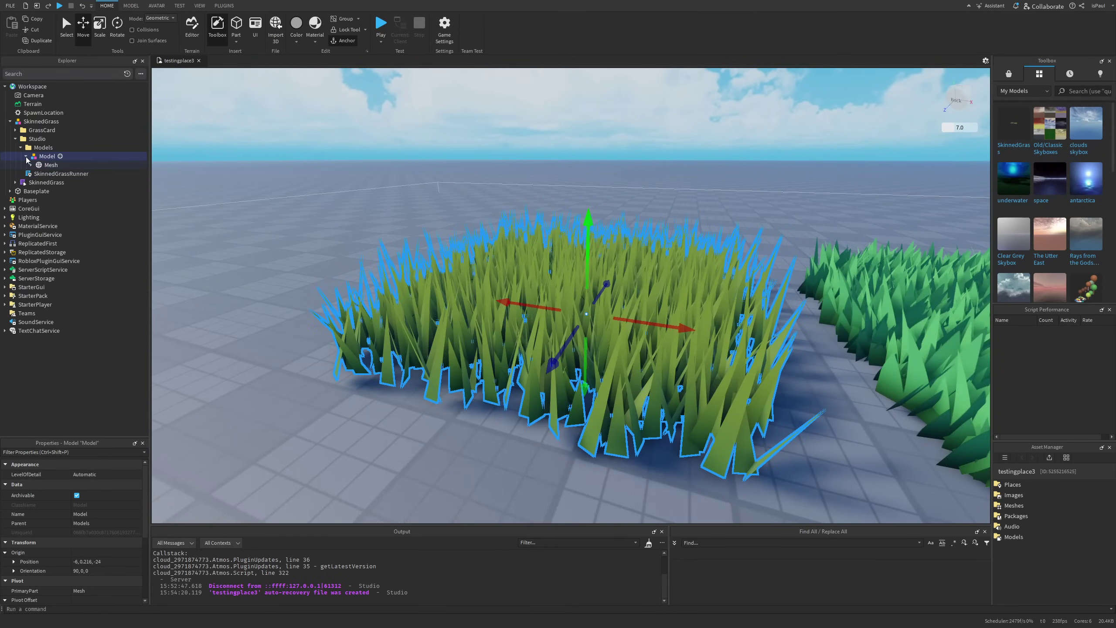
click(47, 166)
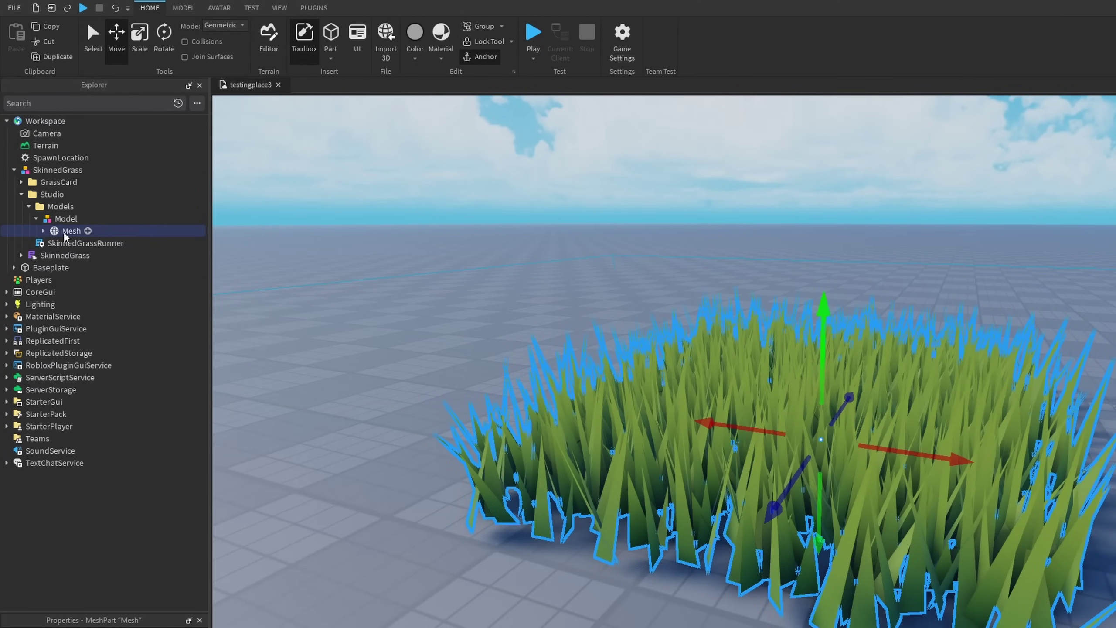
Expand the Mesh and select all its bones from Bone to Bone.099 to examine their placement in the grass
click(43, 231)
click(88, 242)
scroll(102, 342, down, 15)
scroll(102, 342, down, 8)
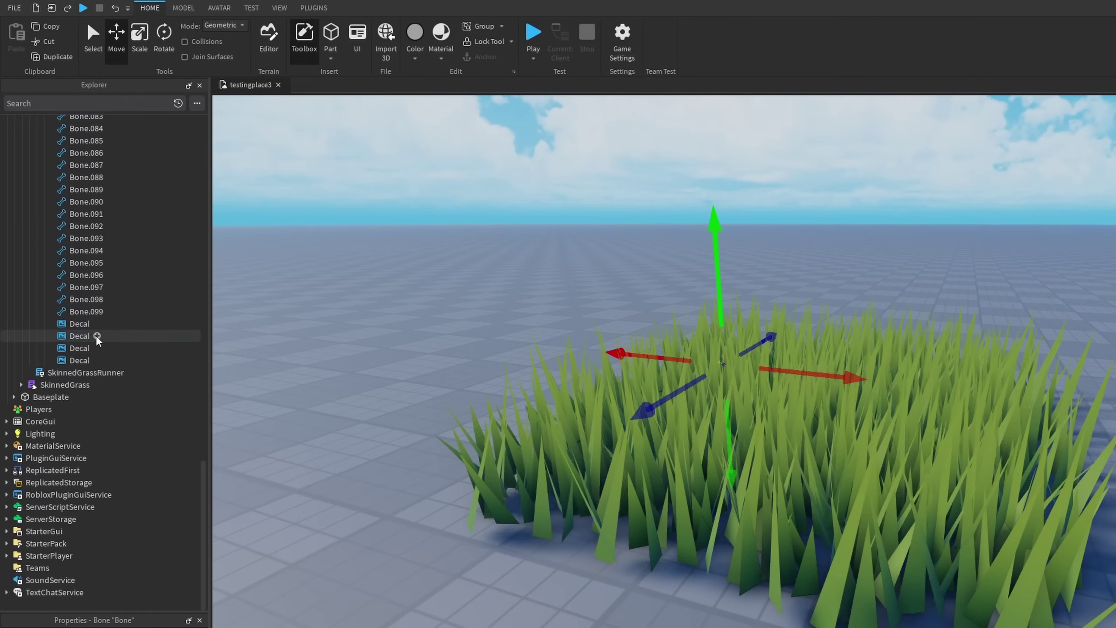
shift+click(83, 313)
scroll(83, 313, up, 7)
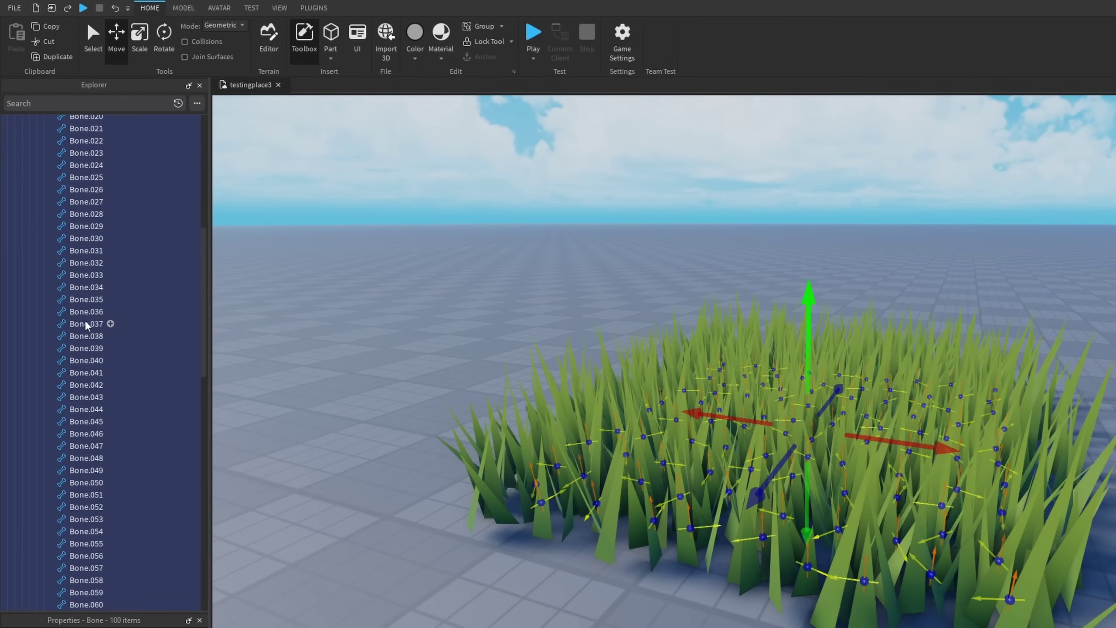
scroll(83, 324, up, 18)
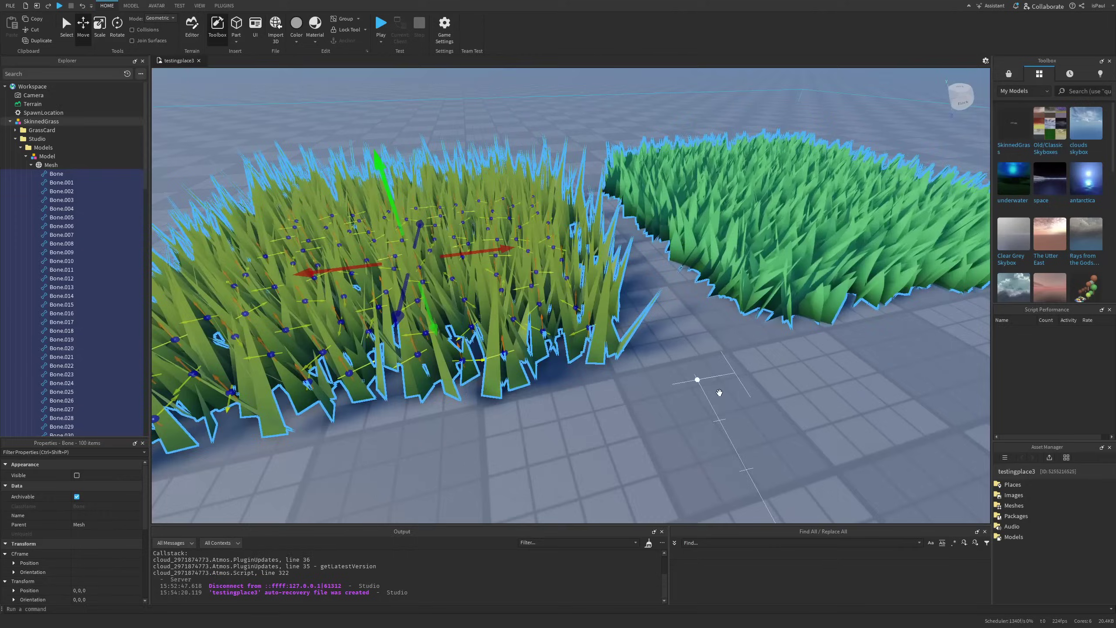
scroll(719, 391, up, 5)
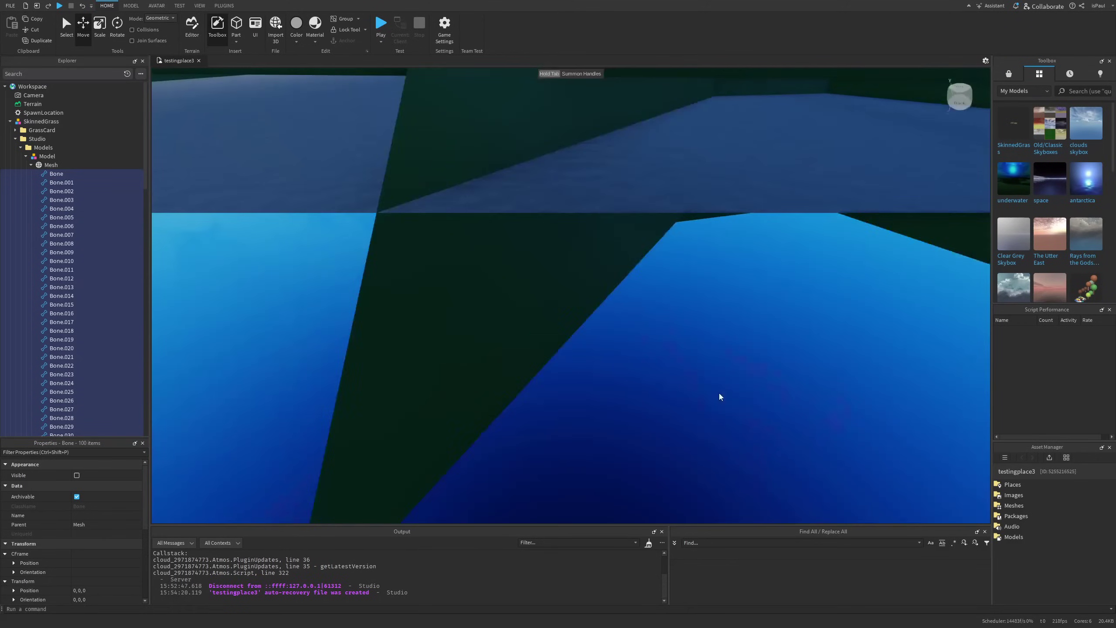
scroll(719, 392, down, 5)
right_drag(720, 391, 579, 330)
scroll(579, 330, down, 4)
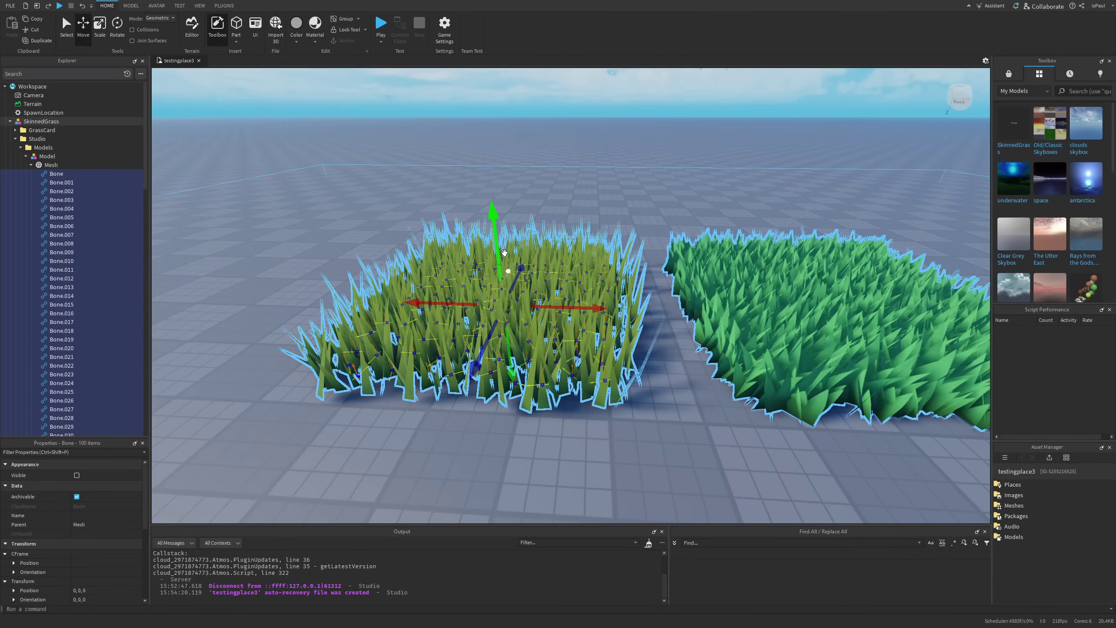
Start a play test and expand the GrassCard folder down to the SkinnedGrass_Origin bone inside its Model's Mesh
click(381, 29)
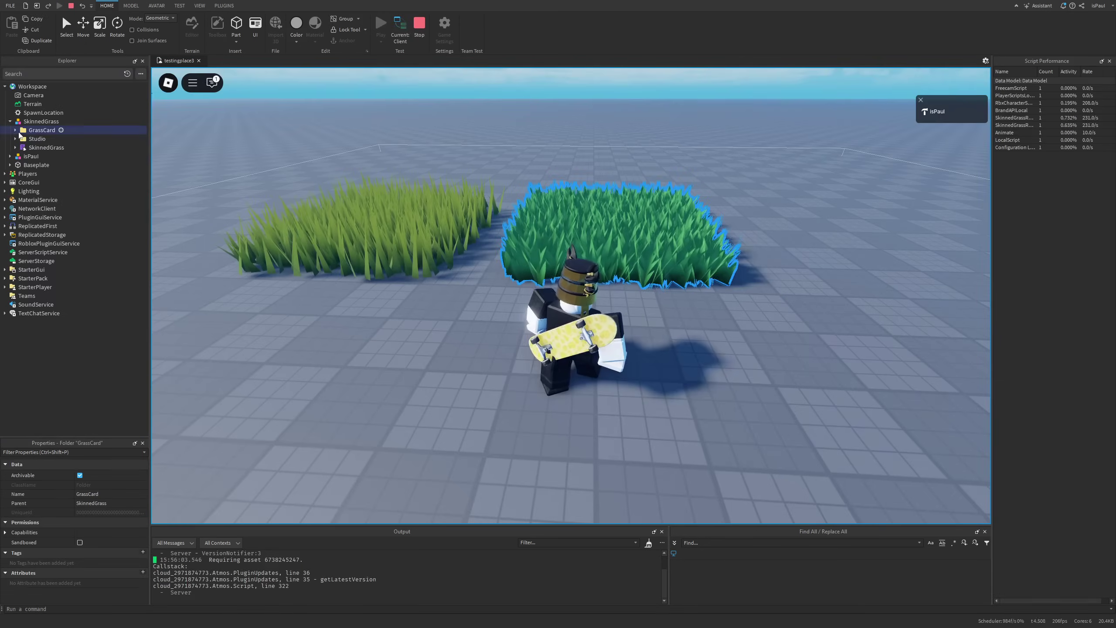
click(15, 131)
click(20, 140)
click(25, 148)
click(31, 157)
click(36, 165)
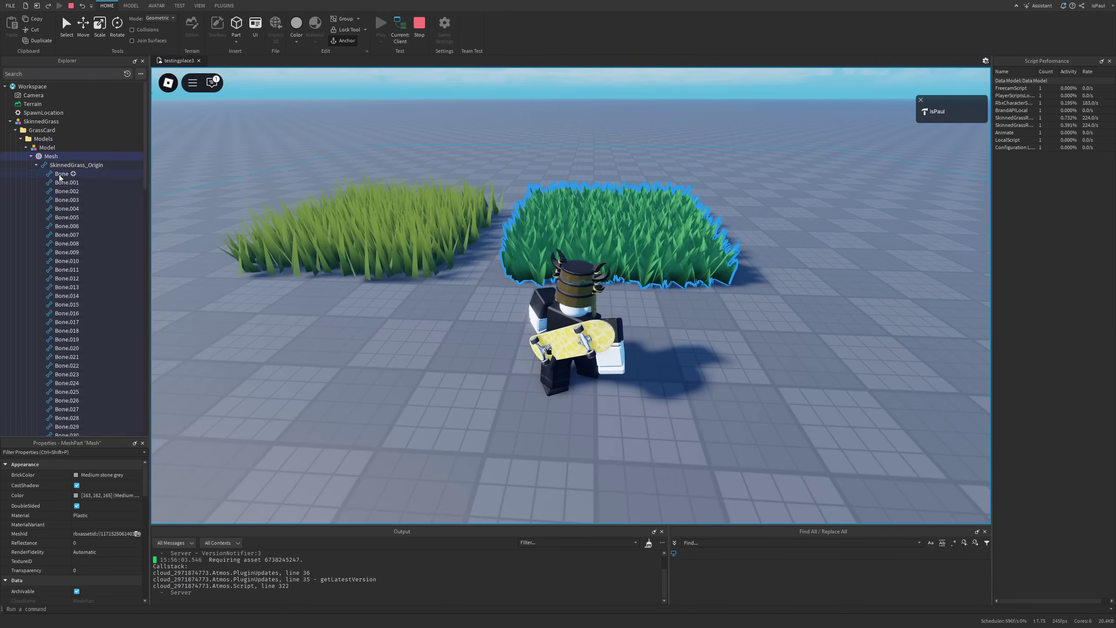
Select all the bones under SkinnedGrass_Origin and walk the character around the green grass to examine them in play
click(60, 174)
scroll(96, 251, down, 10)
shift+click(67, 305)
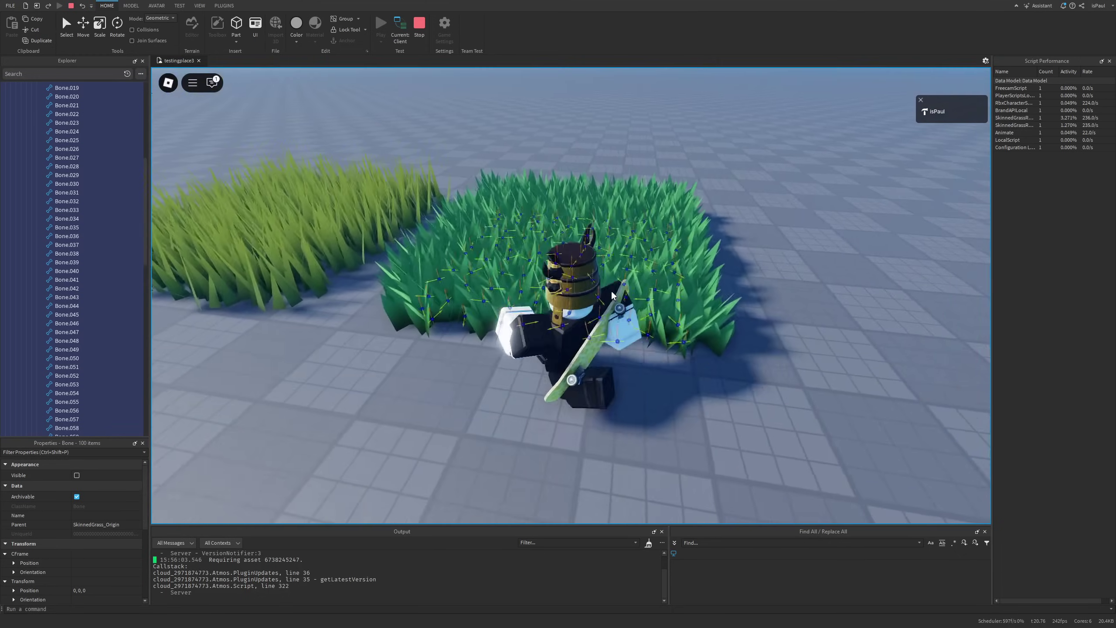
right_drag(613, 296, 643, 321)
scroll(643, 322, down, 1)
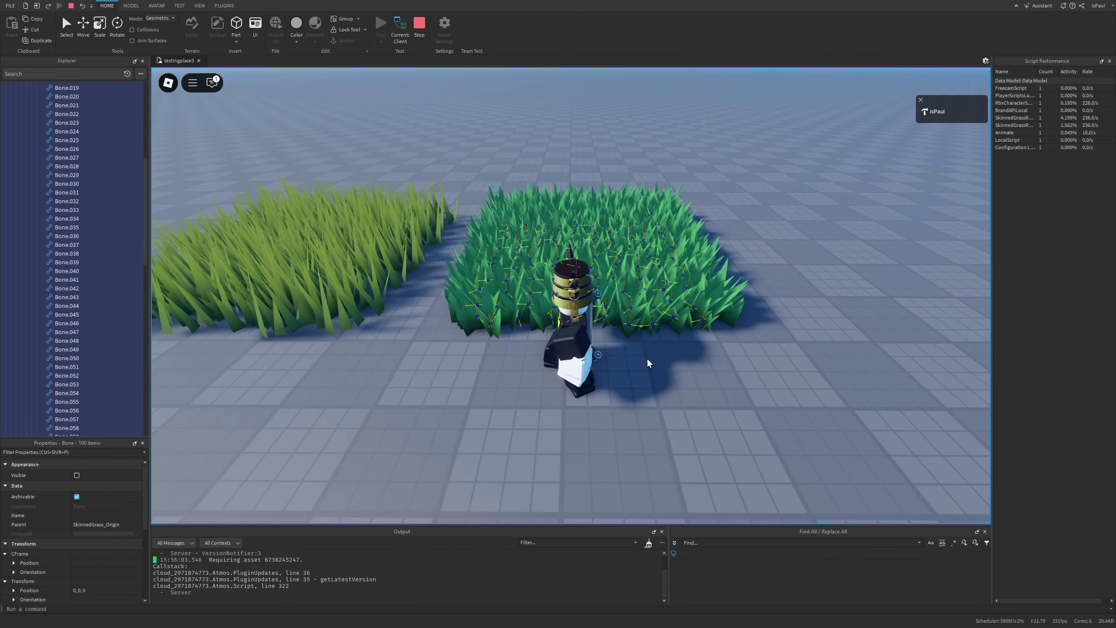
right_drag(648, 364, 643, 352)
key(a)
key(d)
right_drag(762, 228, 690, 310)
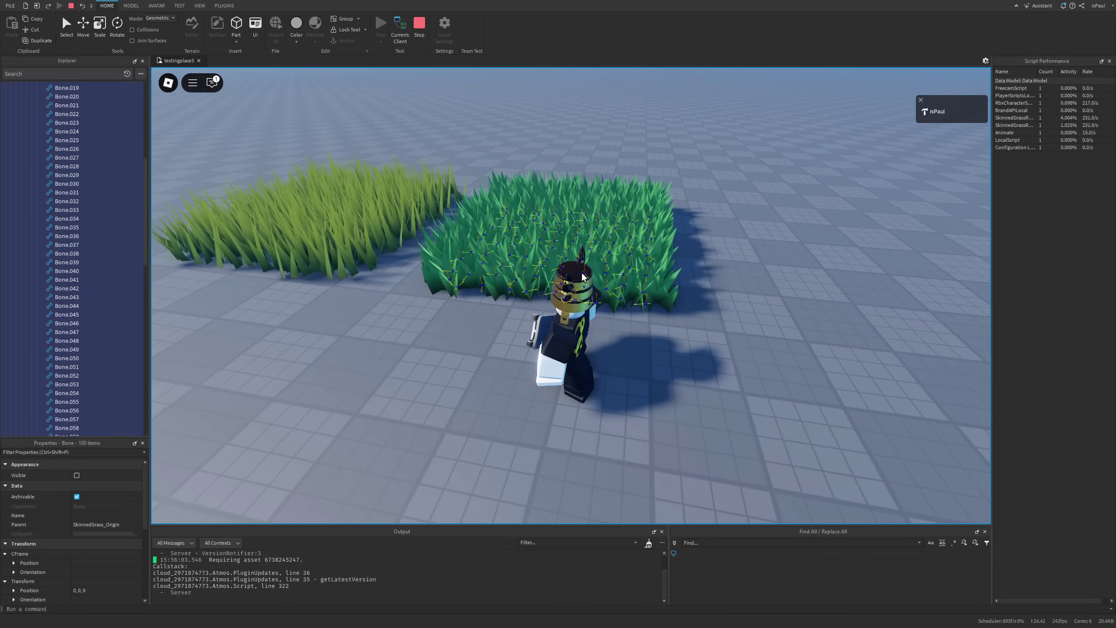
Highlight the busier SkinnedGrassRunner entry in Script Performance and walk the character through the green patch to check its activity
click(1032, 124)
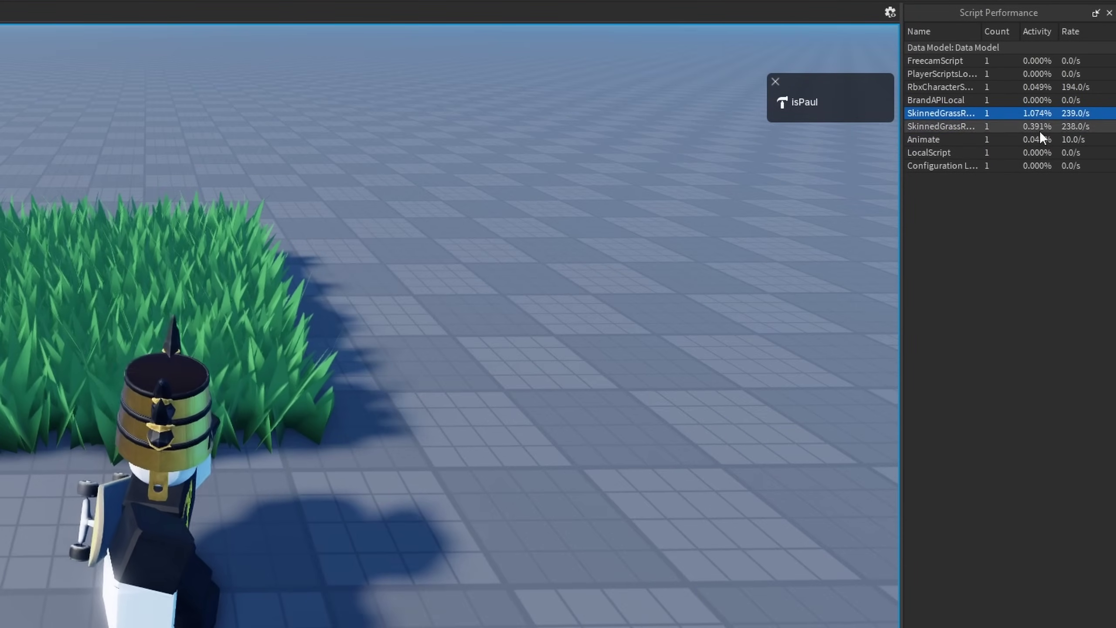
key(s)
key(w)
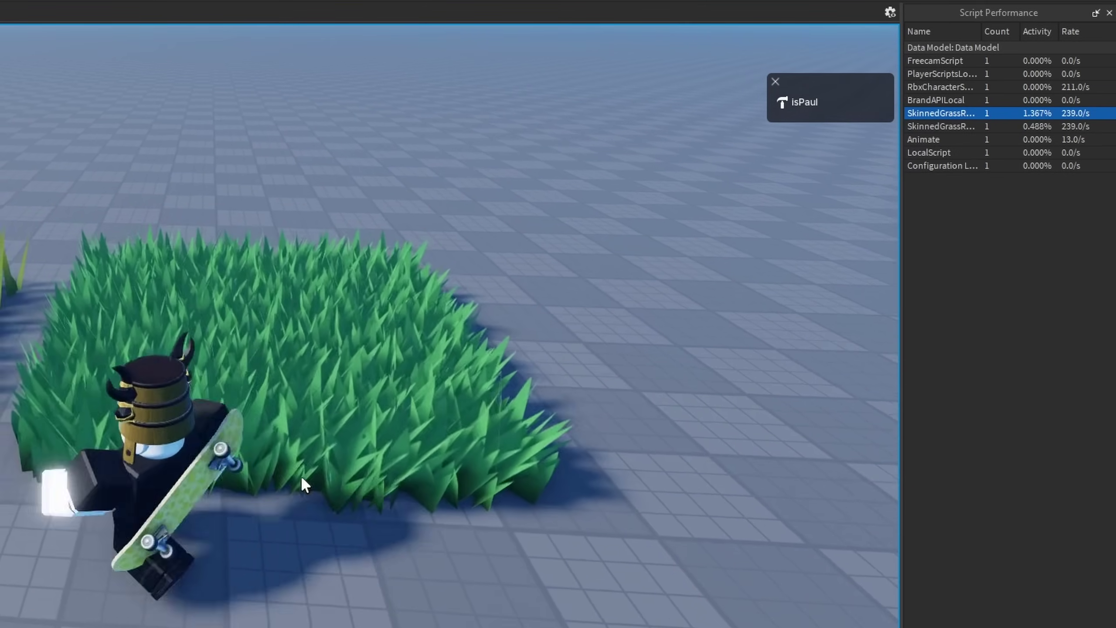
key(d)
key(s)
key(a)
key(w)
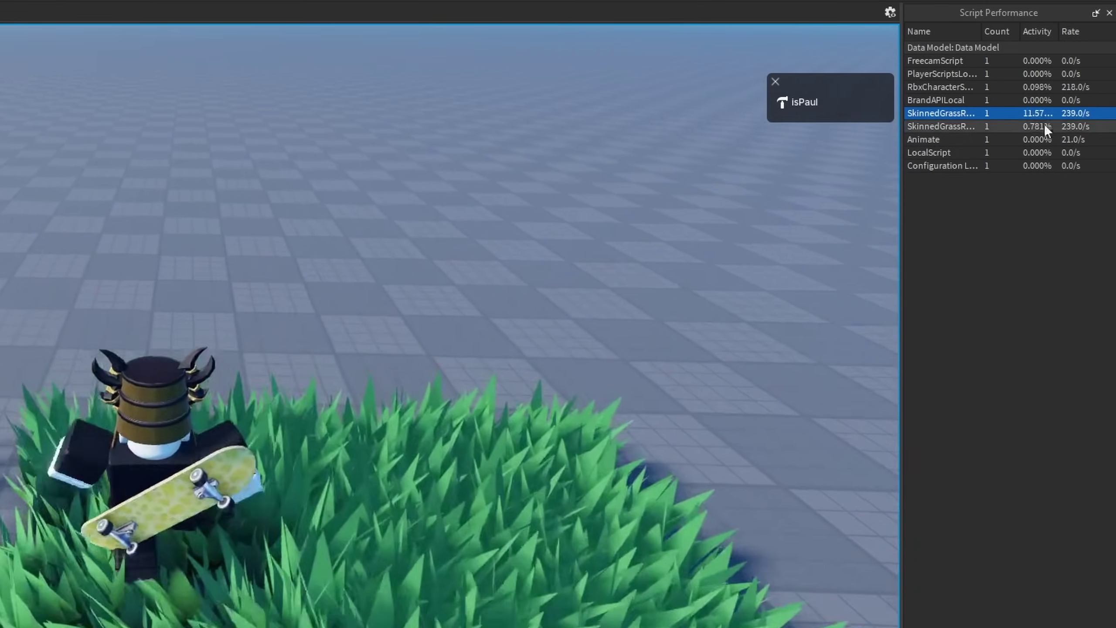
key(d)
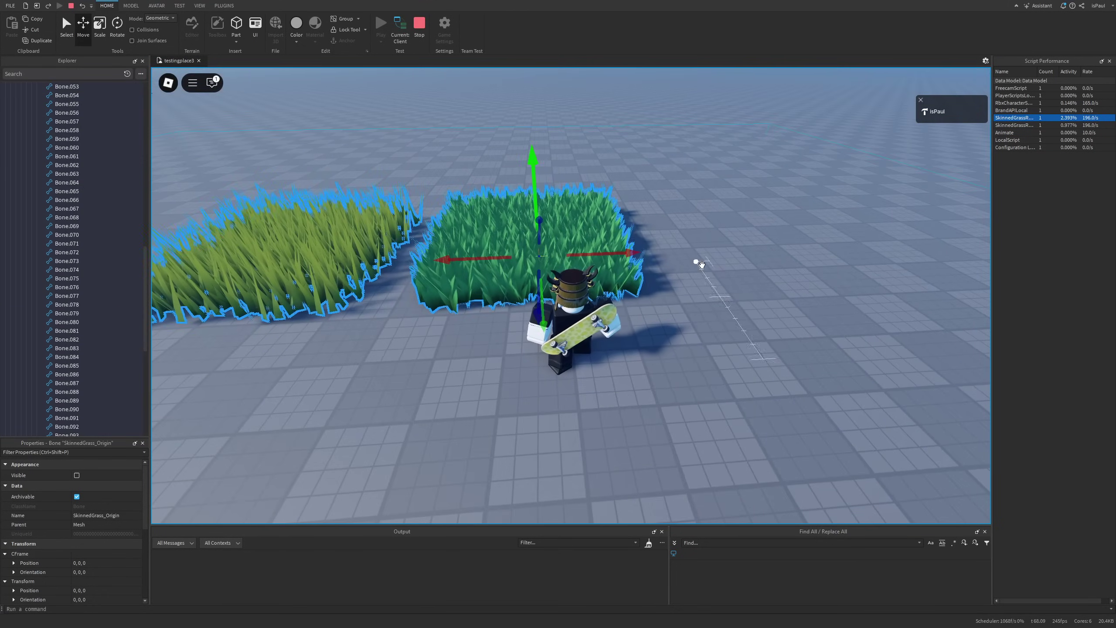
Duplicate the green grass Model and offset the copies in rows by 15 studs to build a large grass field
right_drag(630, 309, 699, 251)
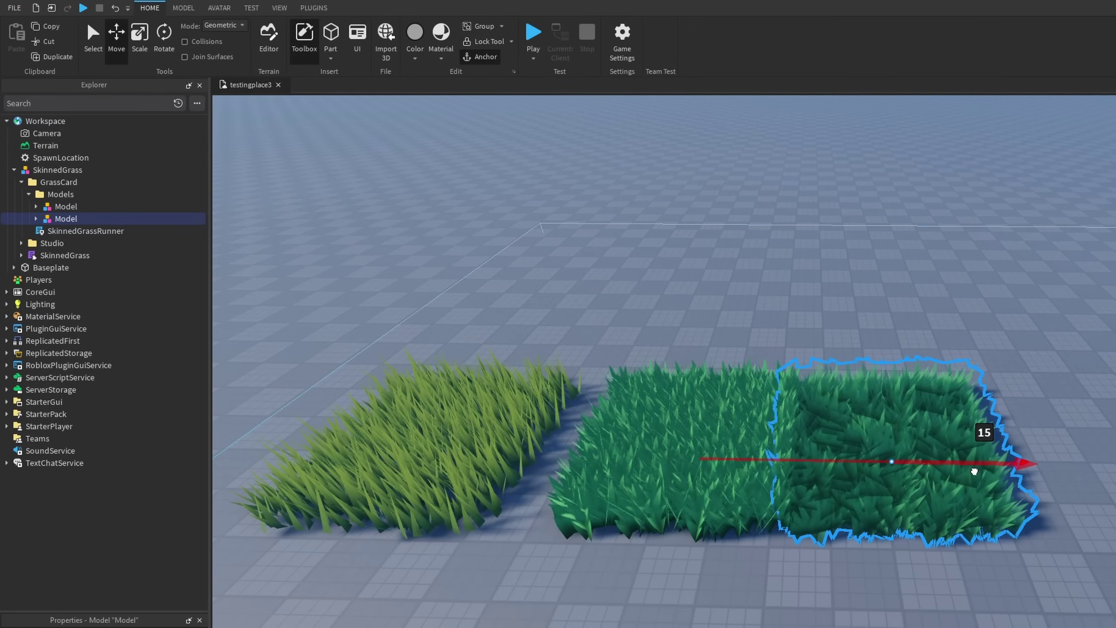
drag(973, 471, 973, 471)
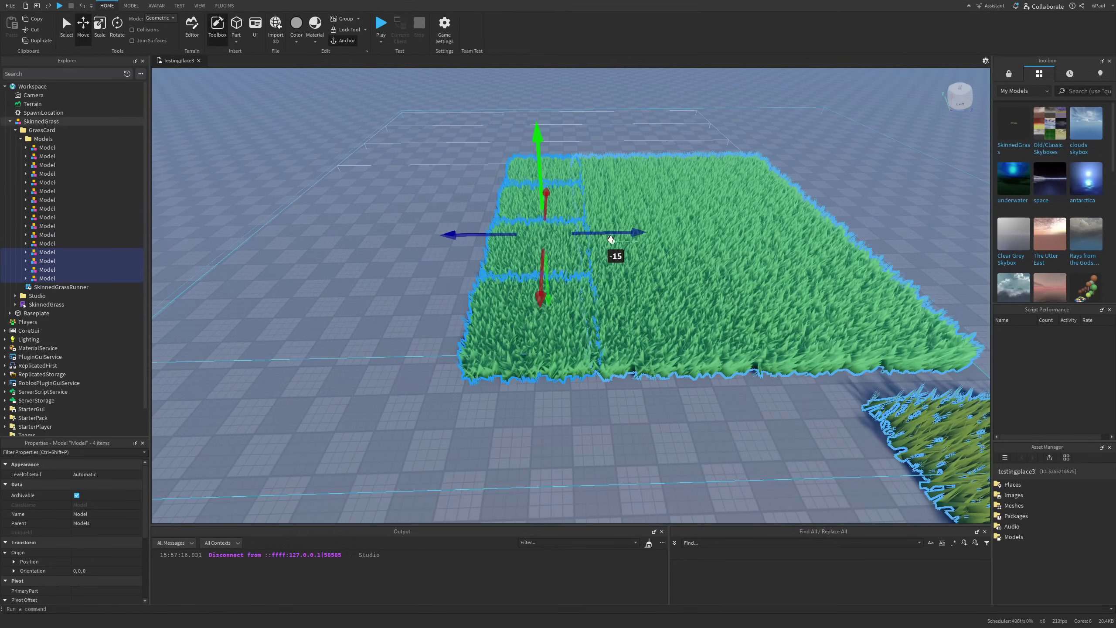
drag(604, 243, 543, 240)
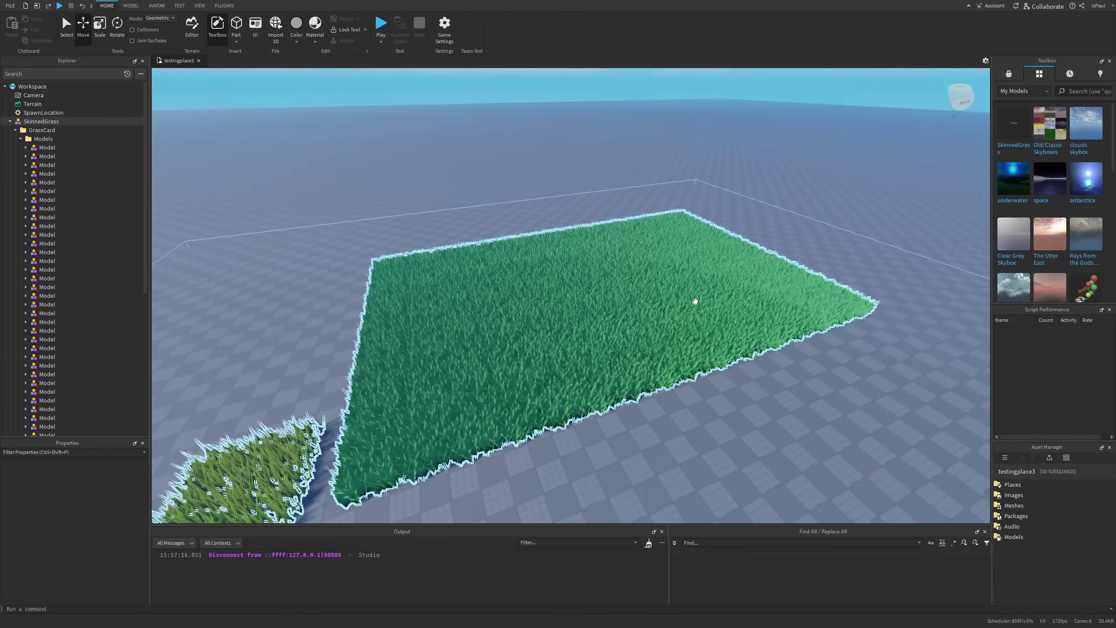
Start a play test and walk the character into the enlarged grass field while checking SkinnedGrassRunner's activity in Script Performance
key(F5)
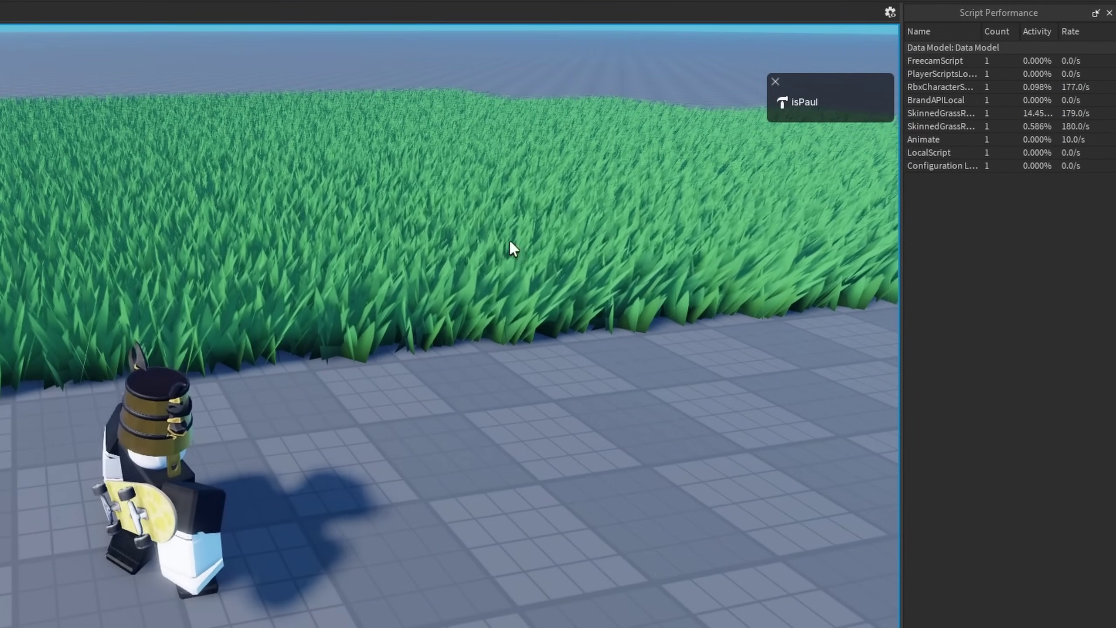
key(w)
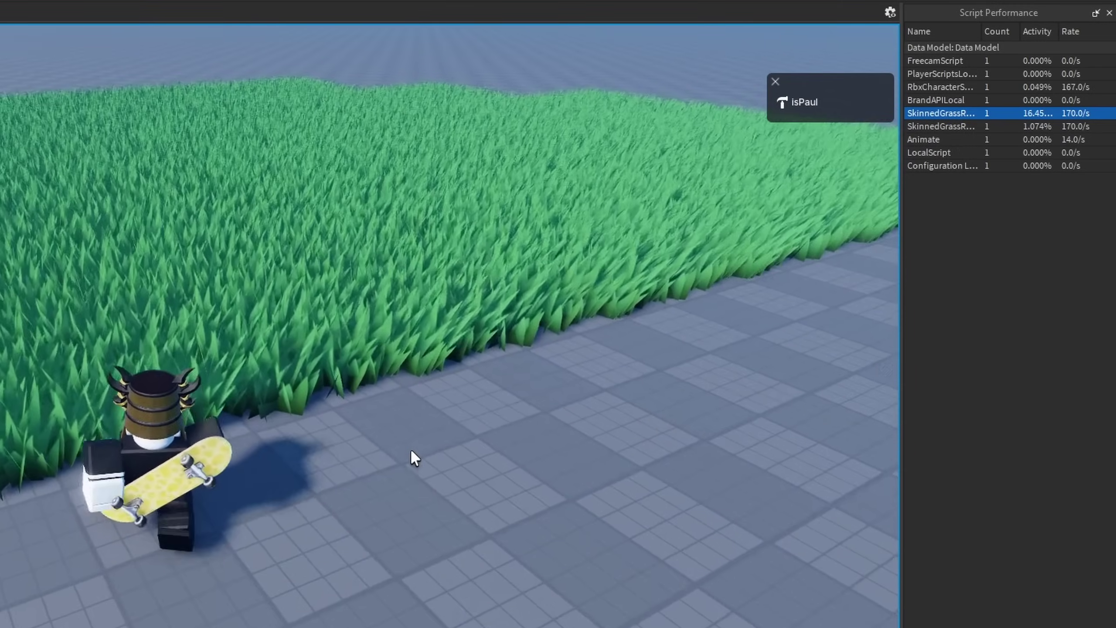
right_drag(411, 451, 410, 450)
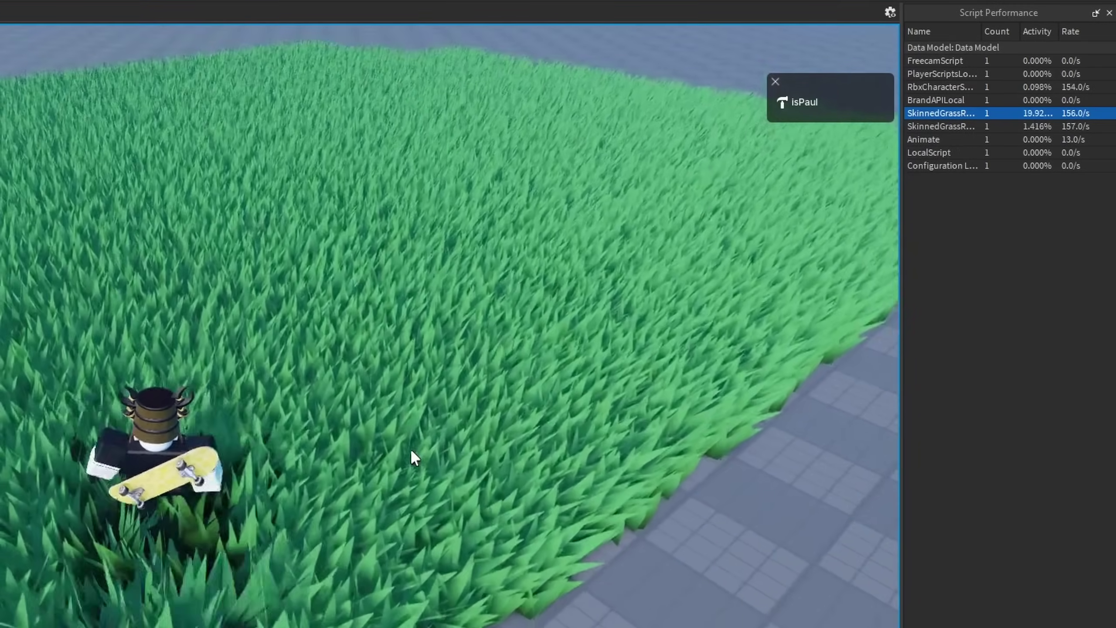
key(a)
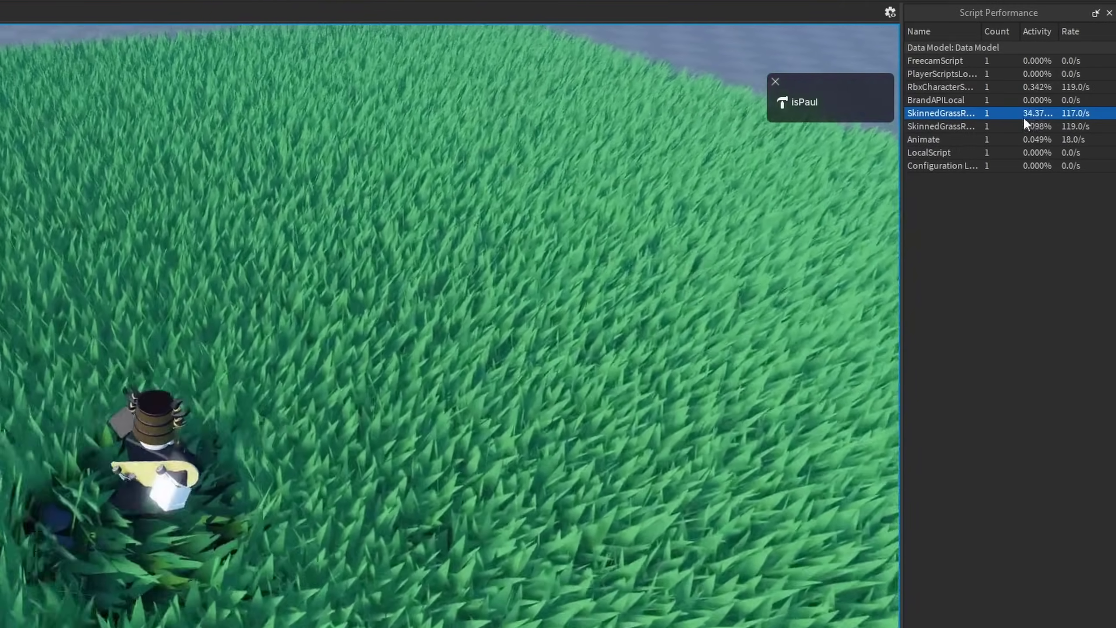
key(s)
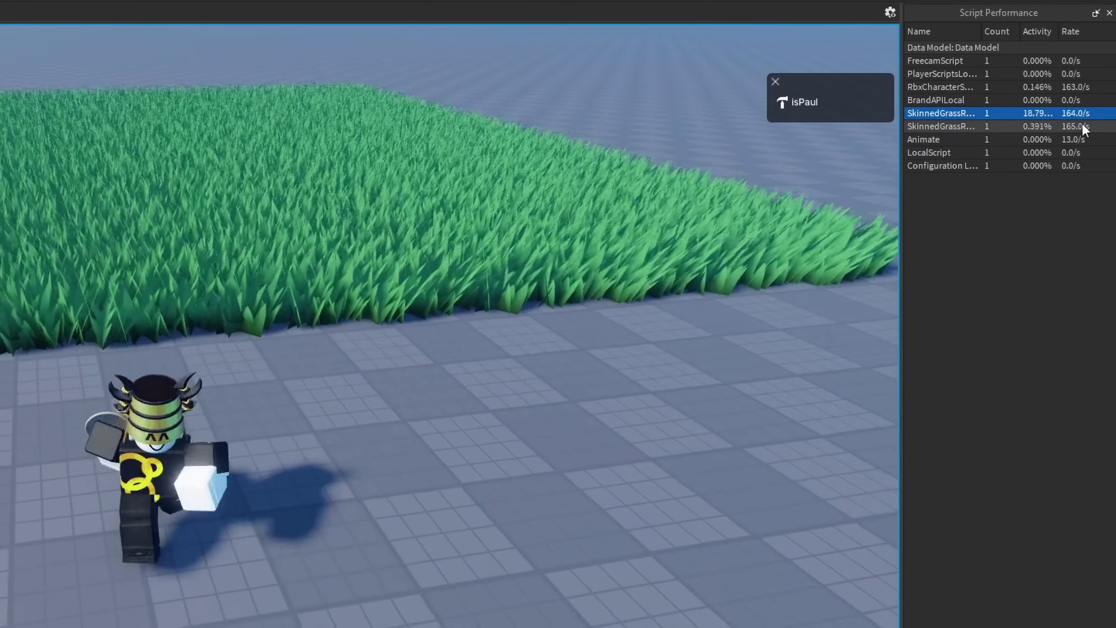
Walk the character back through the grass field and turn within it to compare the script's activity and rate
key(a)
key(w)
right_drag(375, 456, 376, 457)
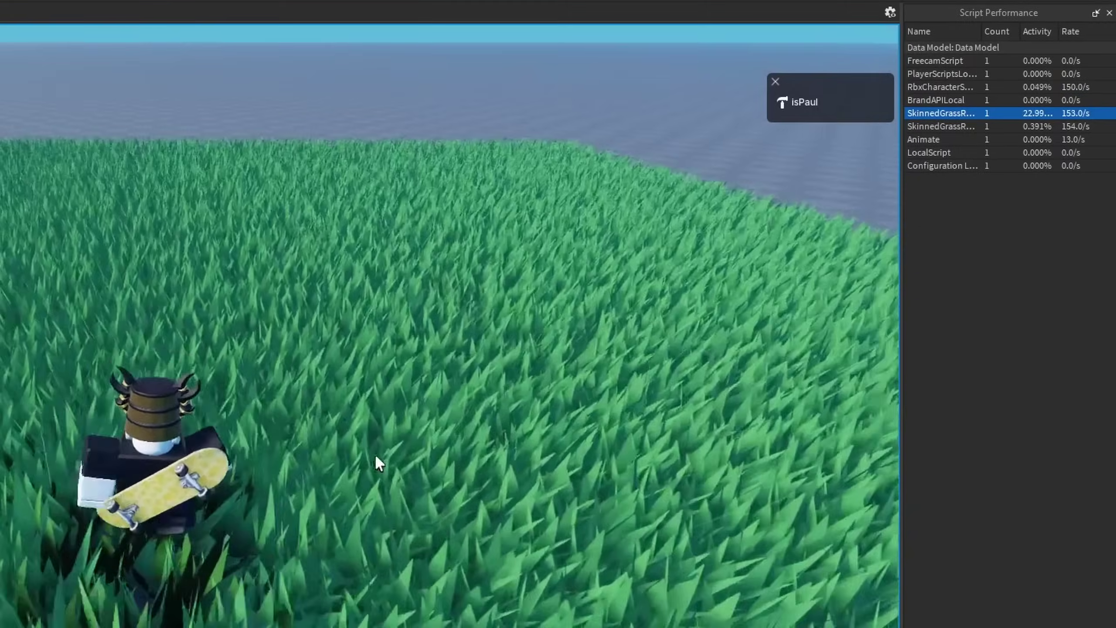
key(s)
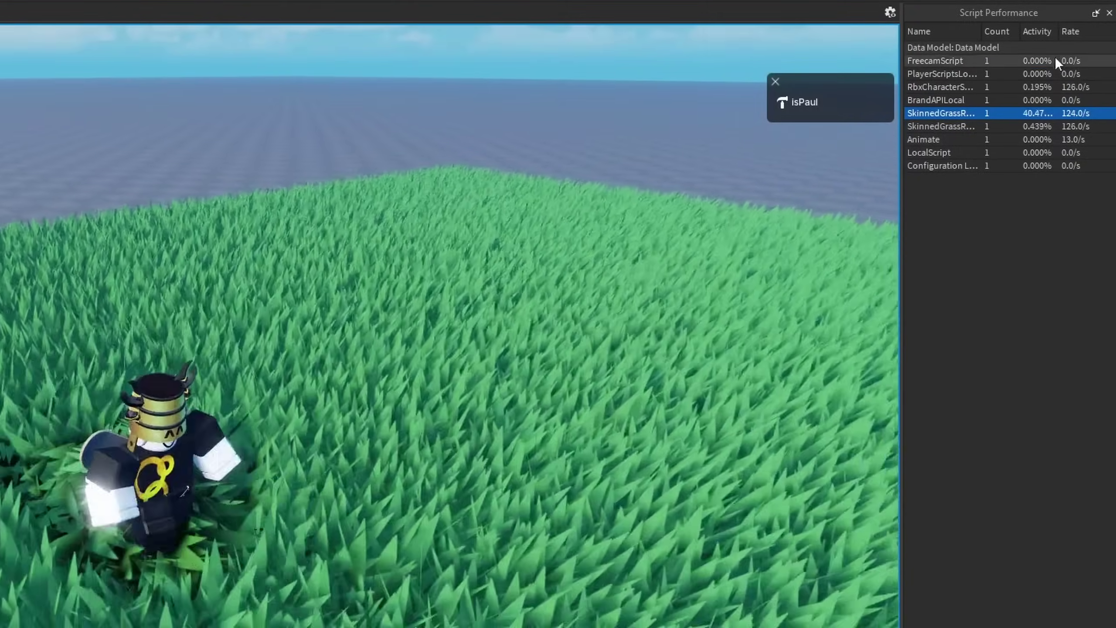
key(w)
right_drag(277, 421, 276, 422)
key(a)
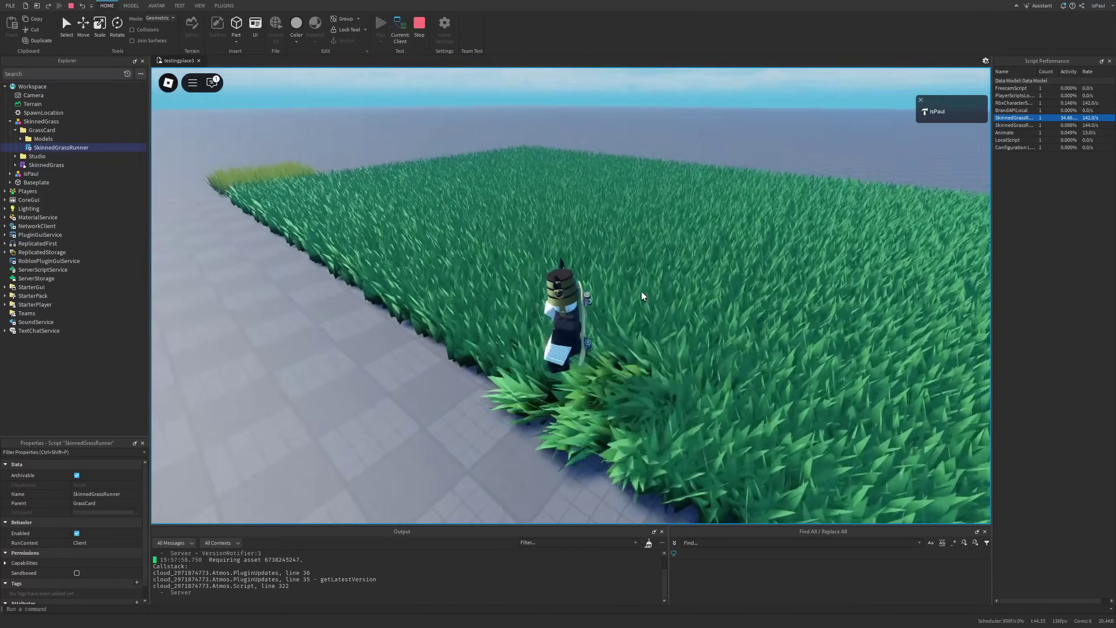
Move the character along and away from the field's edge to view the grass from outside
right_drag(642, 292, 601, 294)
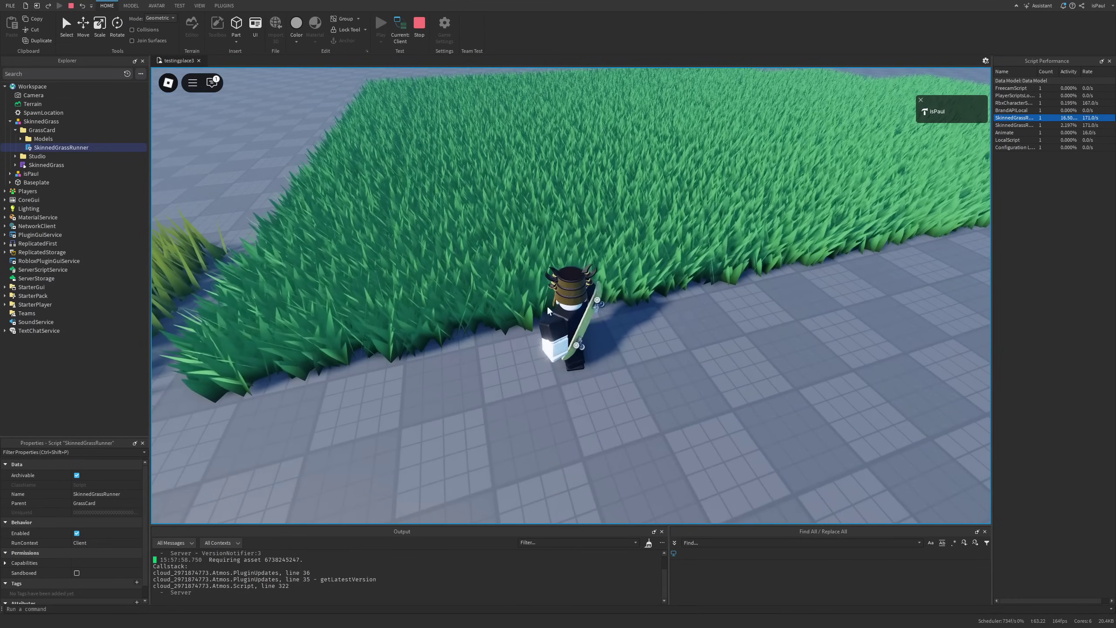
right_drag(549, 311, 549, 312)
key(s)
right_drag(685, 277, 685, 276)
key(w)
right_drag(502, 264, 516, 249)
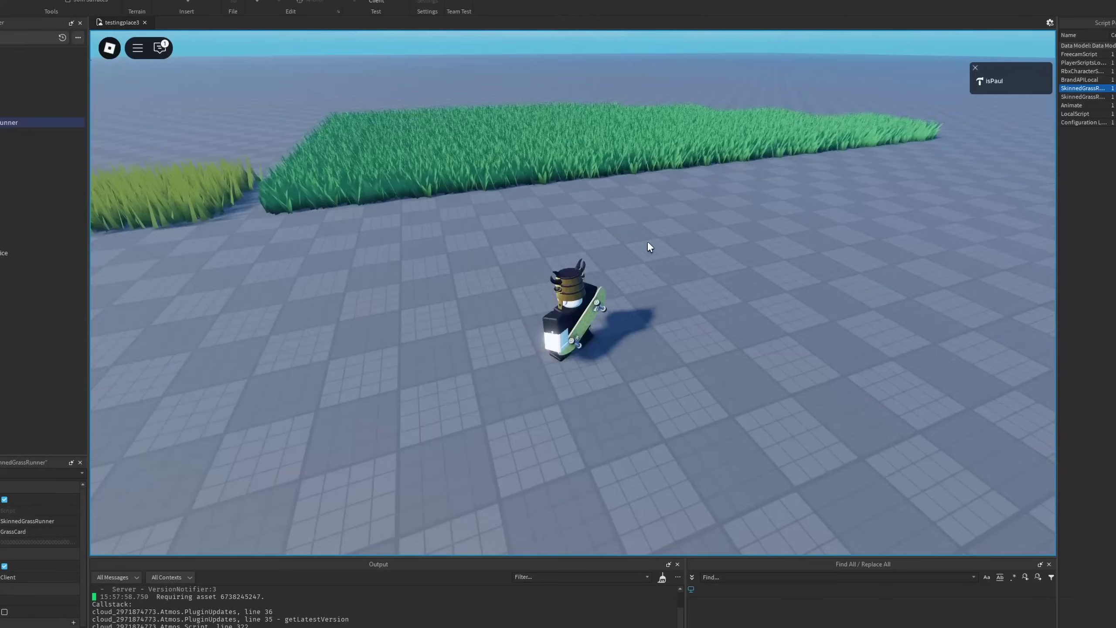
Run and jump the character toward and away from the field to examine how the far grass renders with distance
key(w)
right_drag(636, 252, 654, 238)
key(space)
key(s)
scroll(651, 239, up, 2)
key(w)
key(s)
key(w)
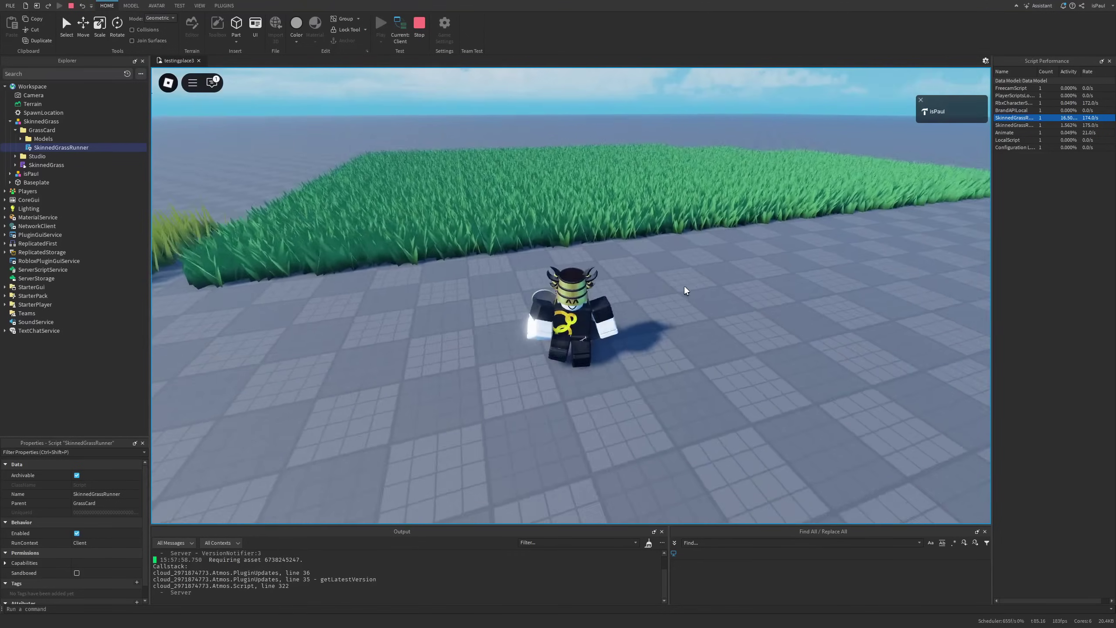
Run the character far from the field and return to it to examine the grass rendering out and back in
scroll(684, 286, down, 2)
right_drag(684, 287, 684, 286)
key(w)
key(s)
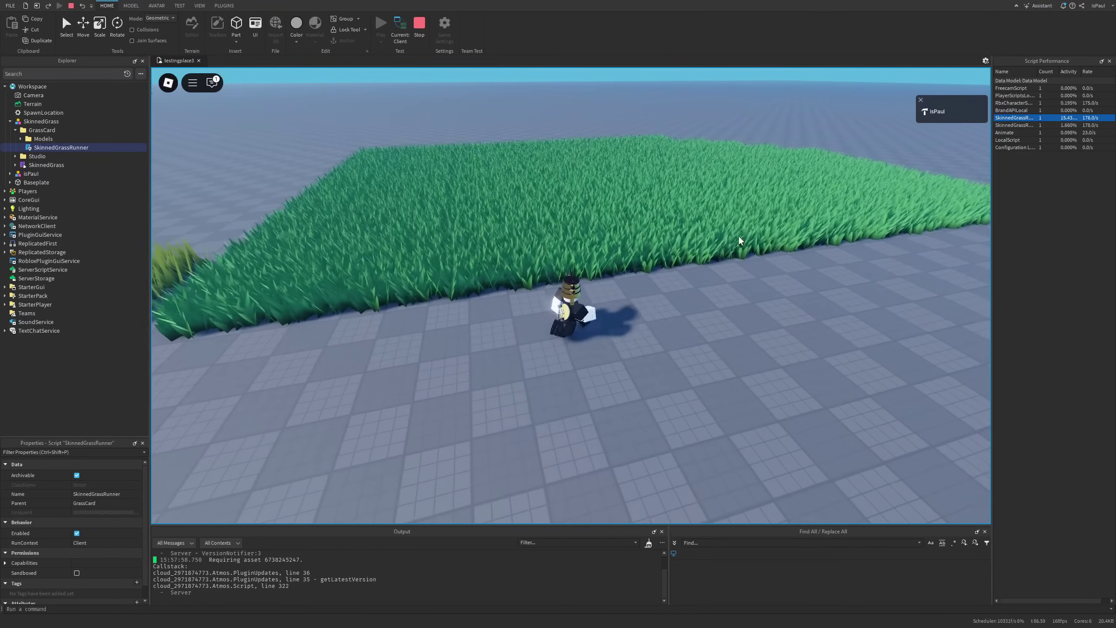
key(s)
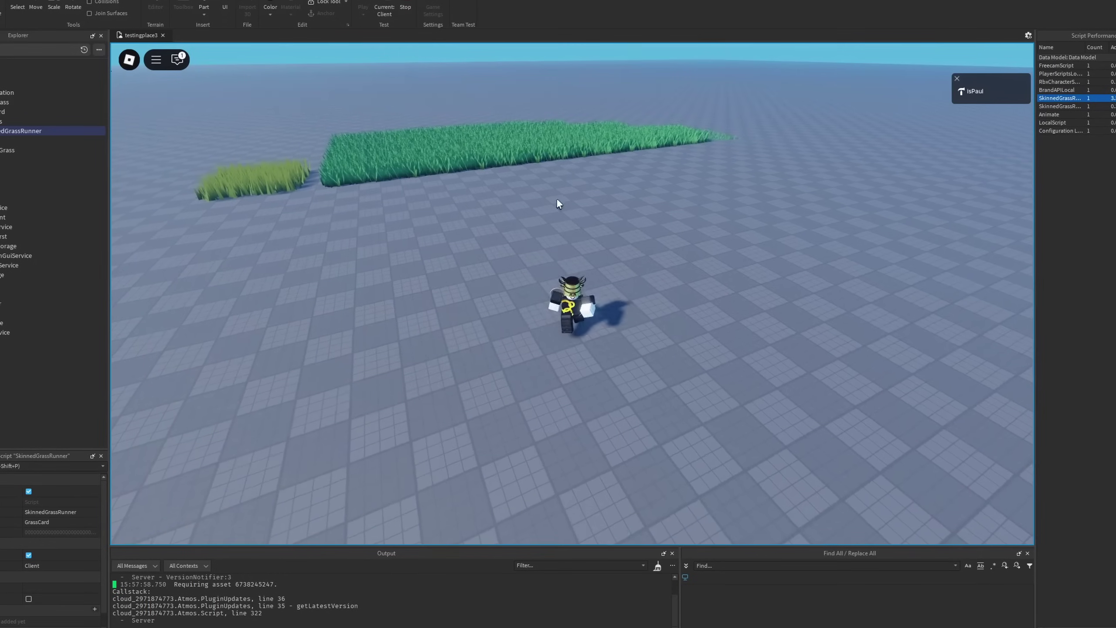
key(s)
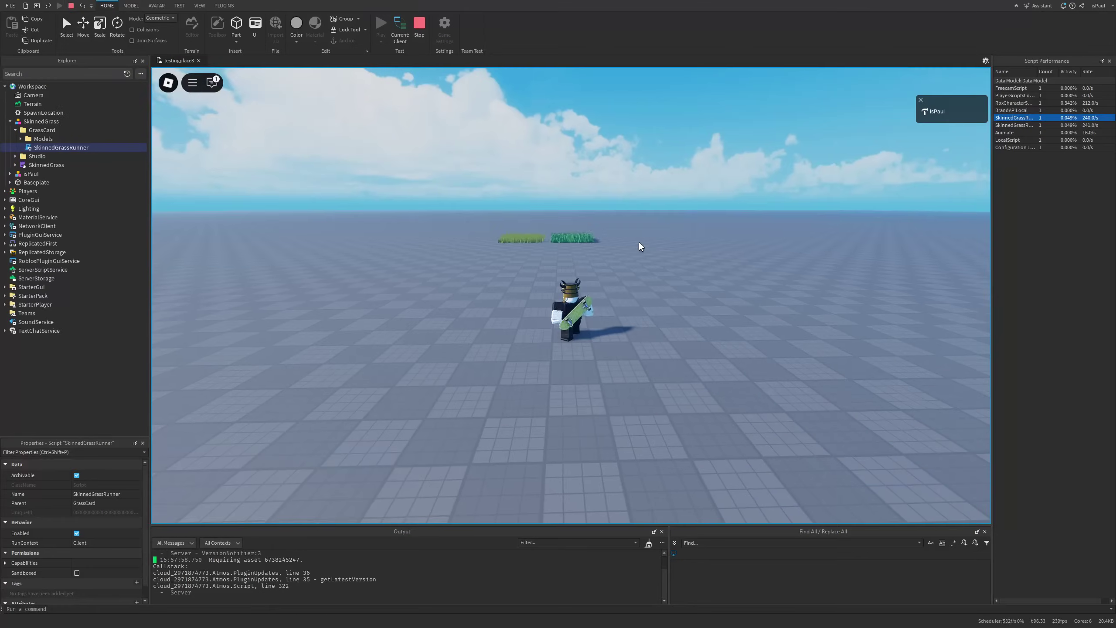
key(w)
key(space)
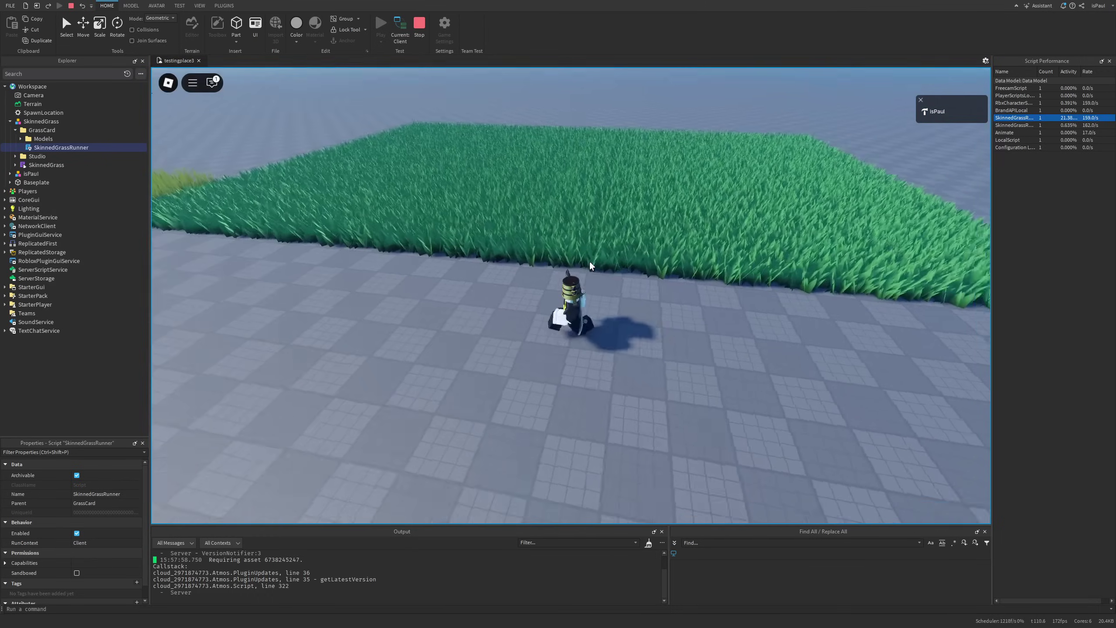
key(s)
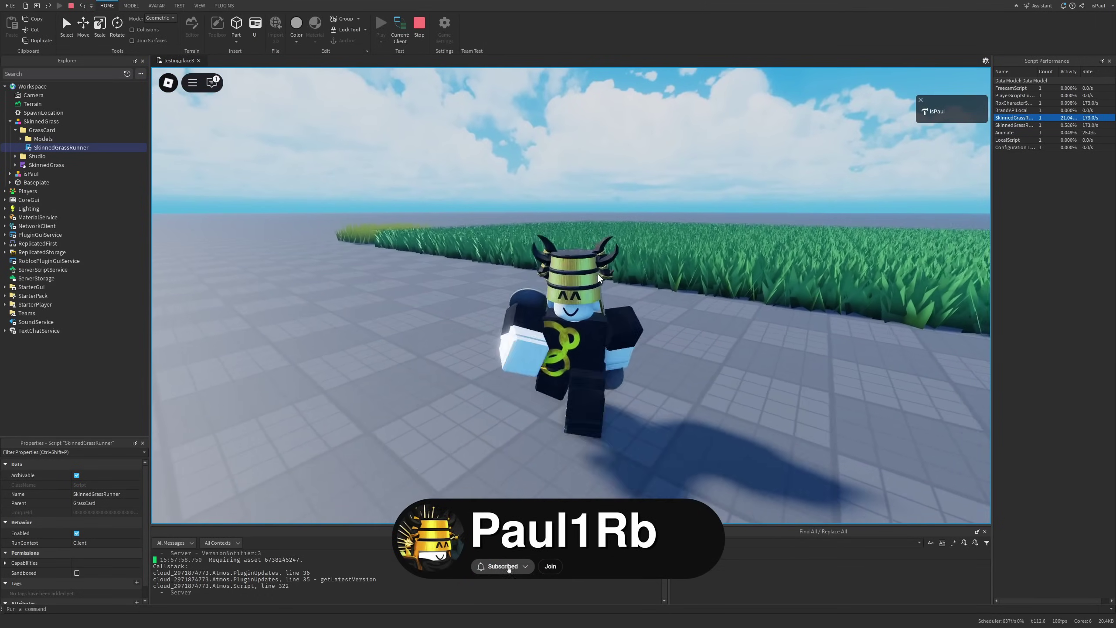
Open the SkinnedGrass ModuleScript and highlight its whole DEFAULT_SETTINGS table
double_click(44, 166)
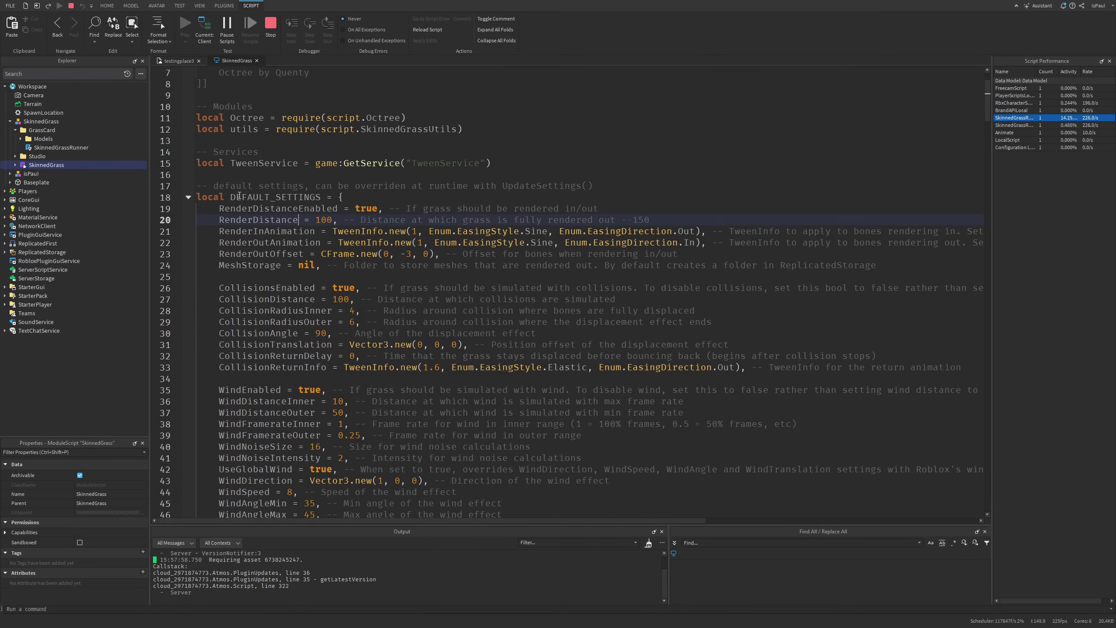
scroll(227, 174, down, 2)
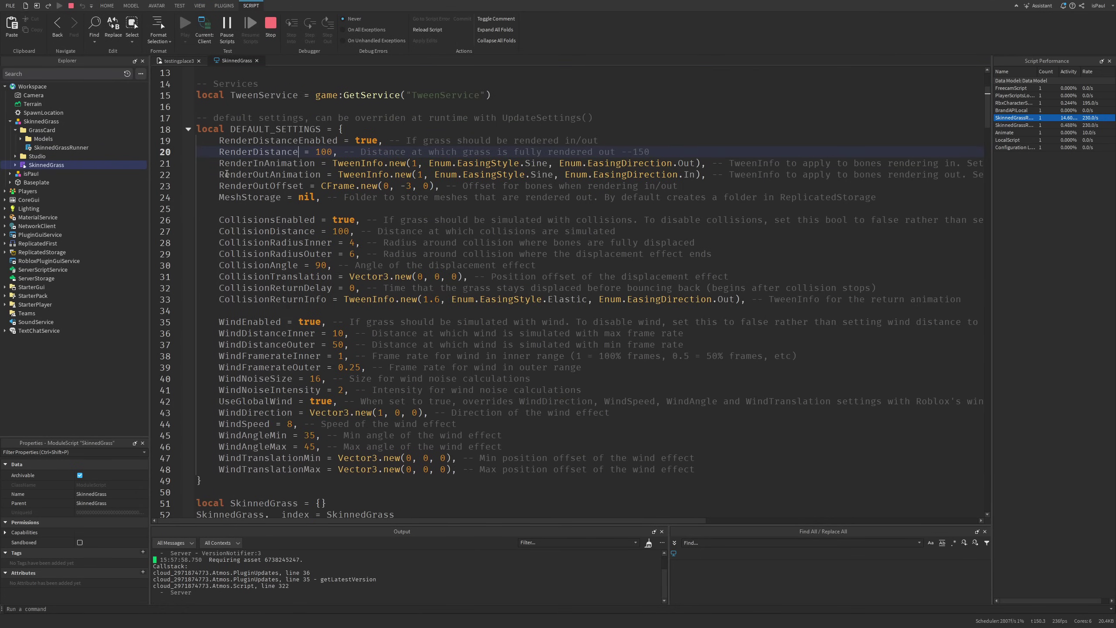
scroll(264, 202, down, 5)
drag(203, 129, 239, 310)
scroll(242, 311, up, 5)
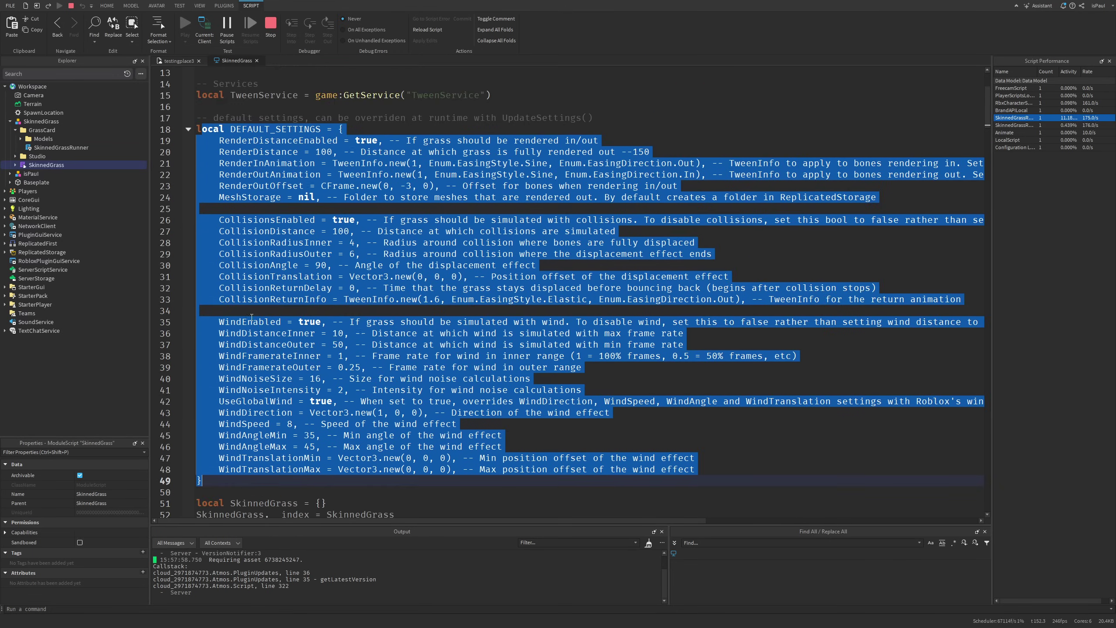
Examine the render settings in DEFAULT_SETTINGS, from RenderDistanceEnabled through RenderInAnimation and RenderOutAnimation to RenderOutOffset
click(281, 333)
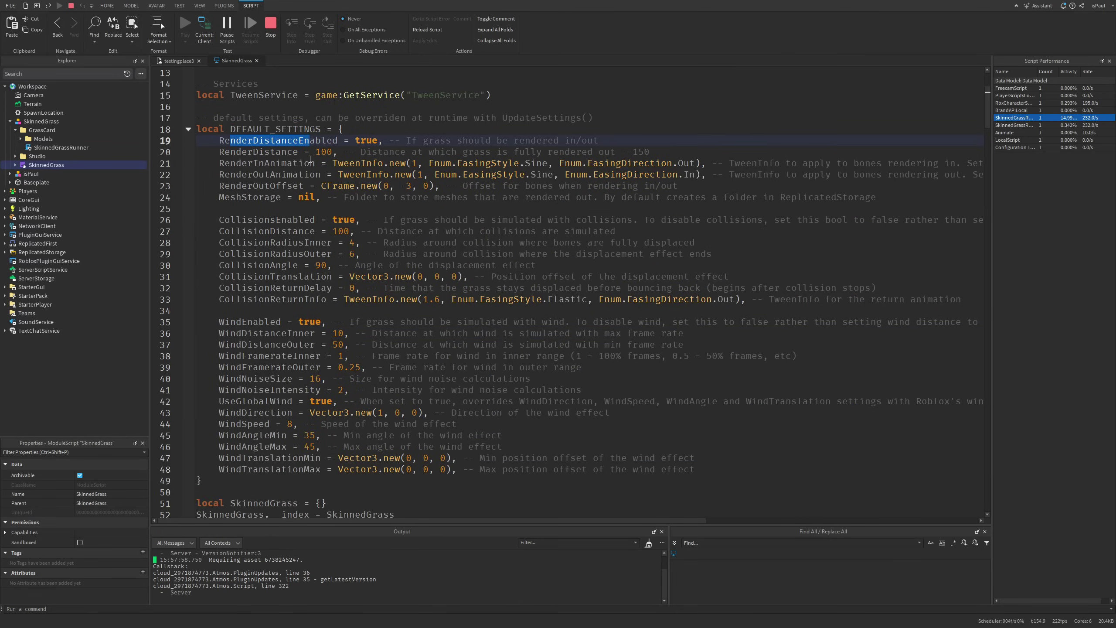
drag(224, 163, 269, 175)
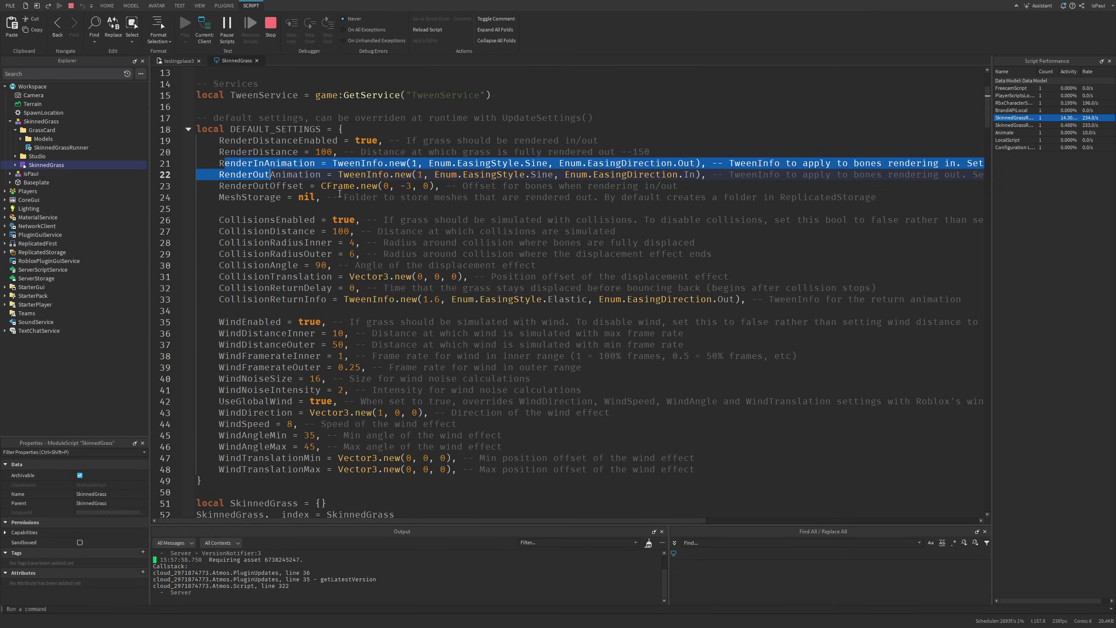
click(359, 186)
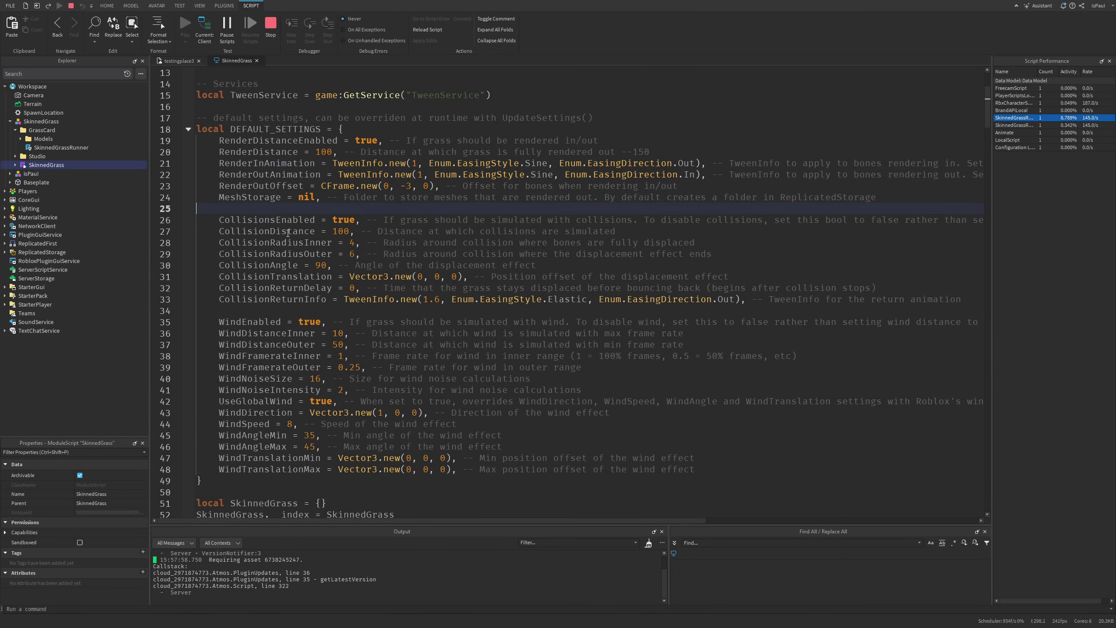
Examine the collision and wind settings in the DEFAULT_SETTINGS table by highlighting each block
drag(264, 209, 334, 289)
drag(273, 309, 366, 459)
click(557, 464)
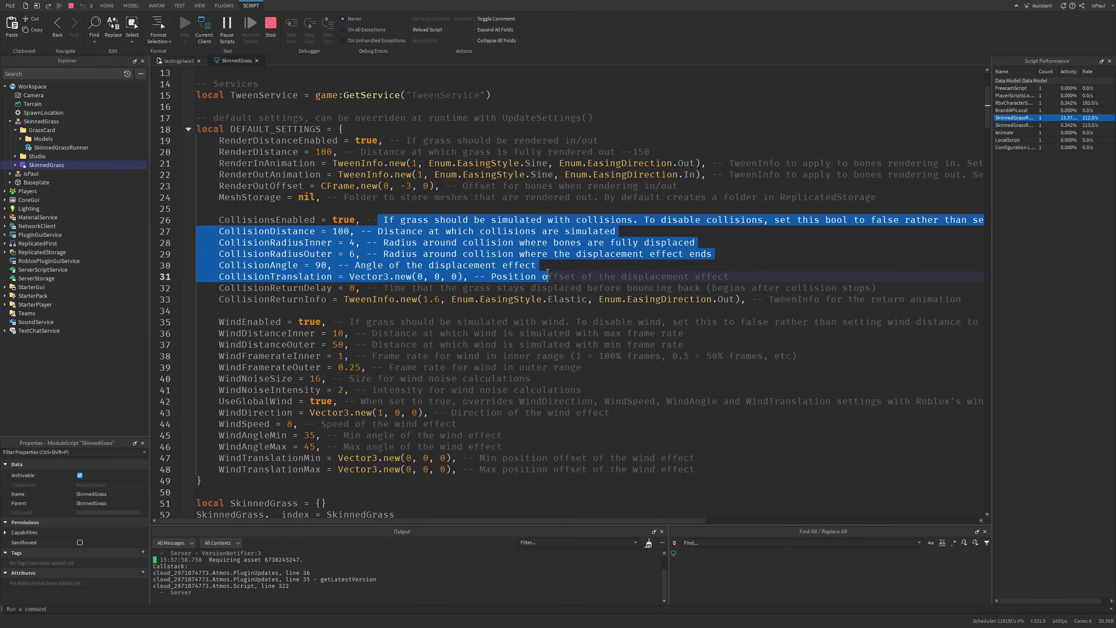
Set CollisionAngle to 65 in DEFAULT_SETTINGS, end the play session and keep the script changes
click(561, 264)
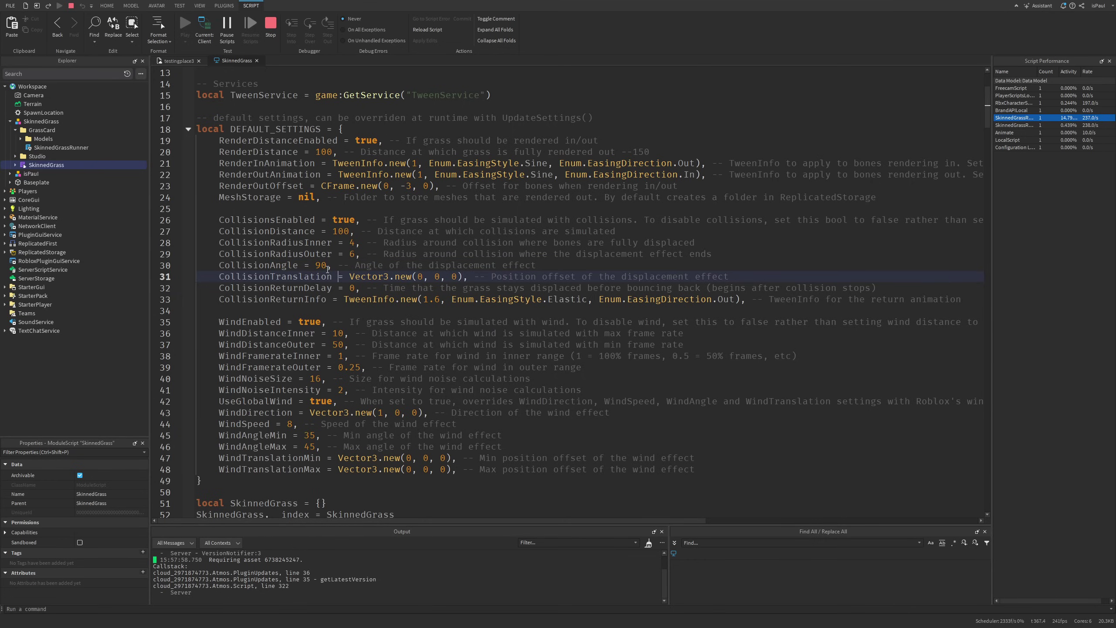
key(shift+F5)
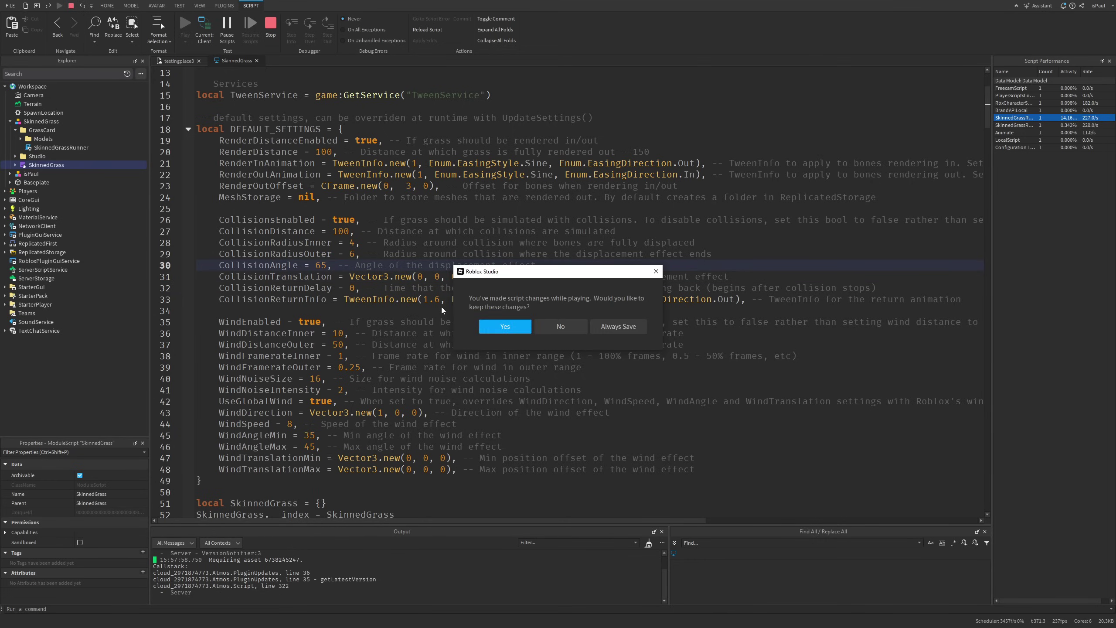
click(504, 326)
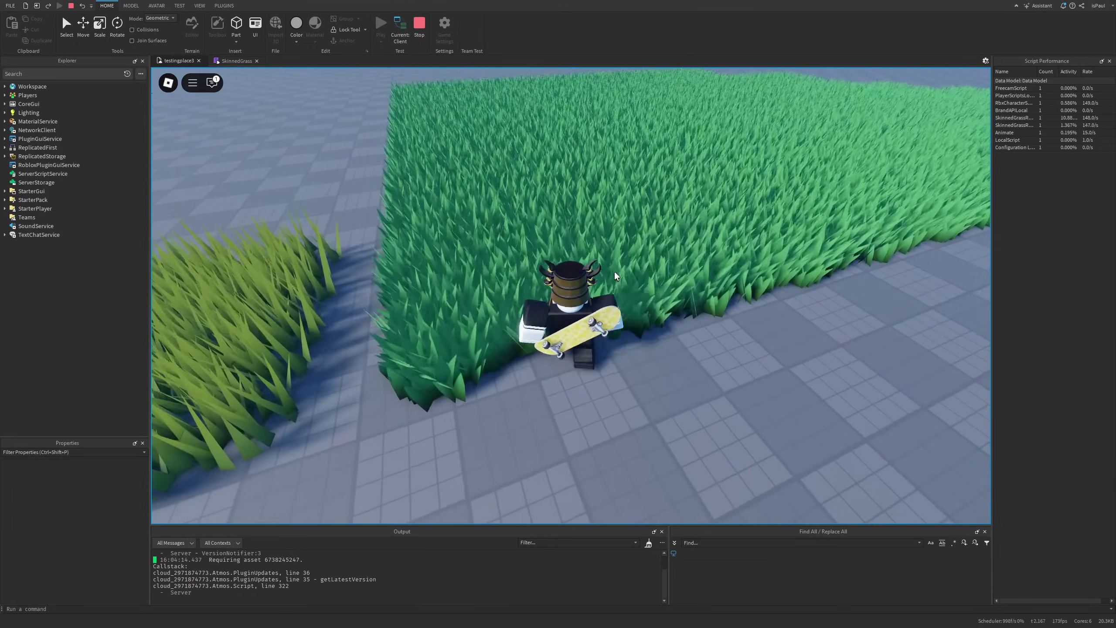
Walk the character along the edge of the grass field in play to examine how the blades bend at the new collision angle
key(w)
key(s)
right_drag(614, 272, 614, 272)
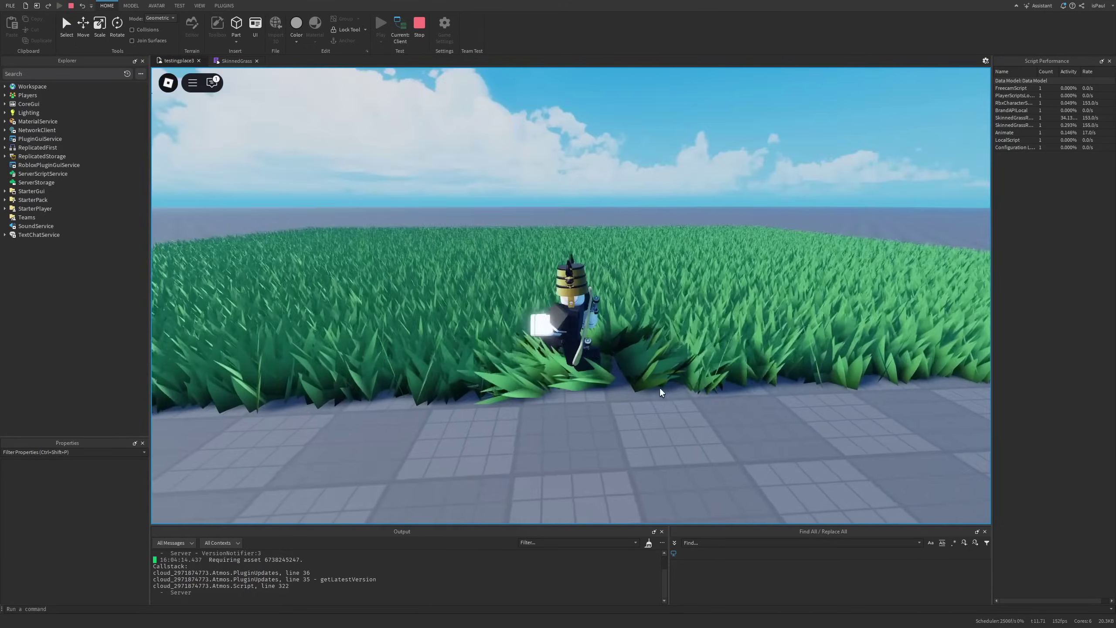
key(a)
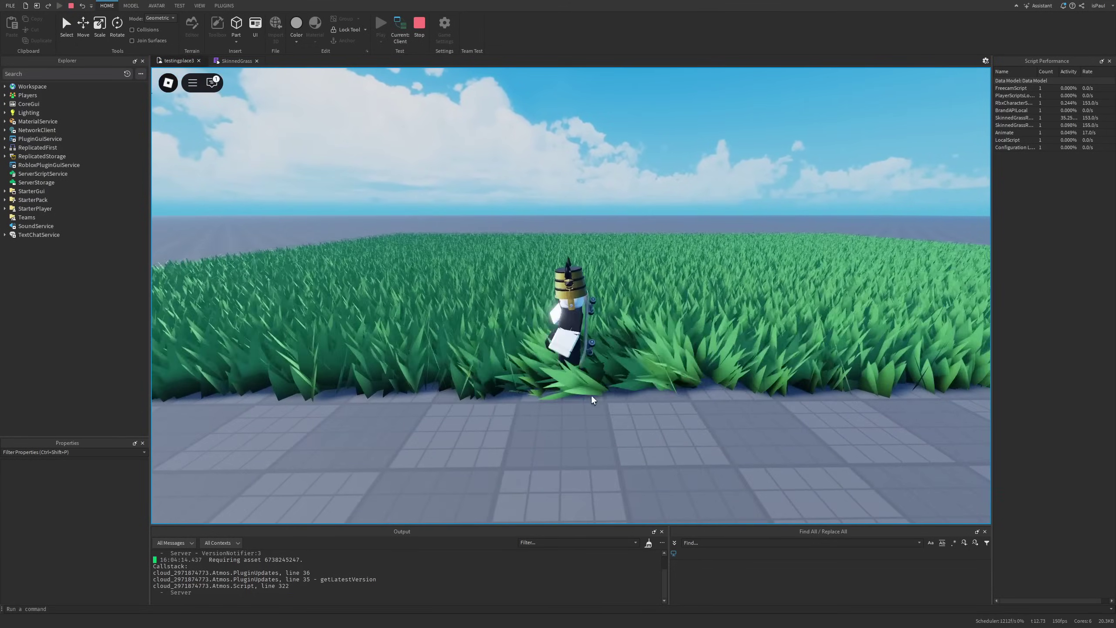
right_drag(658, 377, 658, 376)
key(w)
Set CollisionRadiusOuter to 20 in DEFAULT_SETTINGS
drag(355, 254, 346, 254)
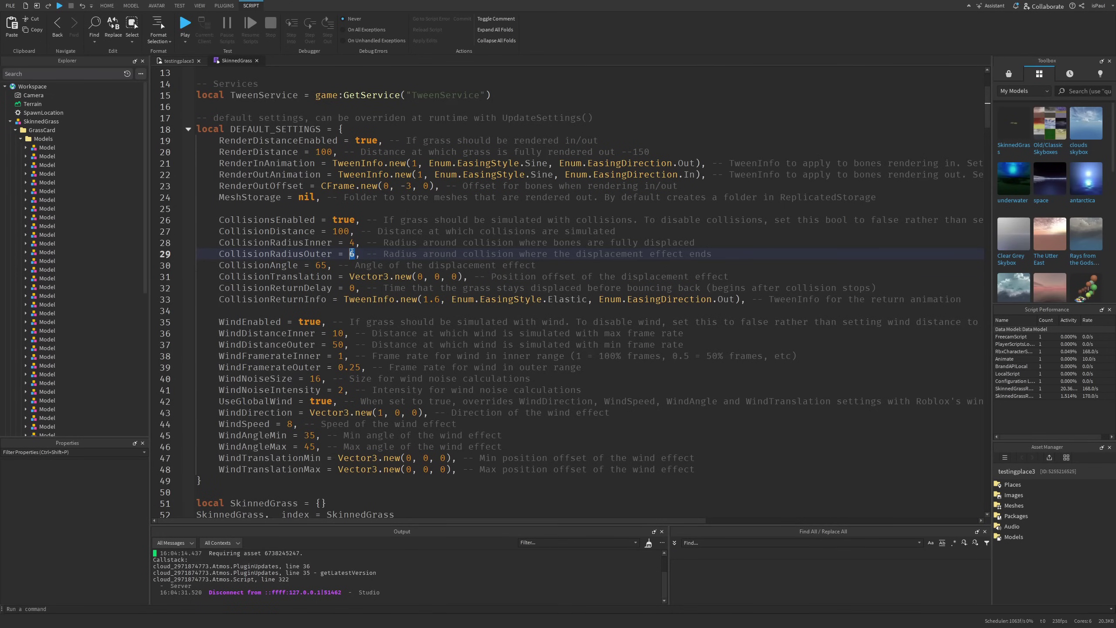
double_click(351, 253)
text(20)
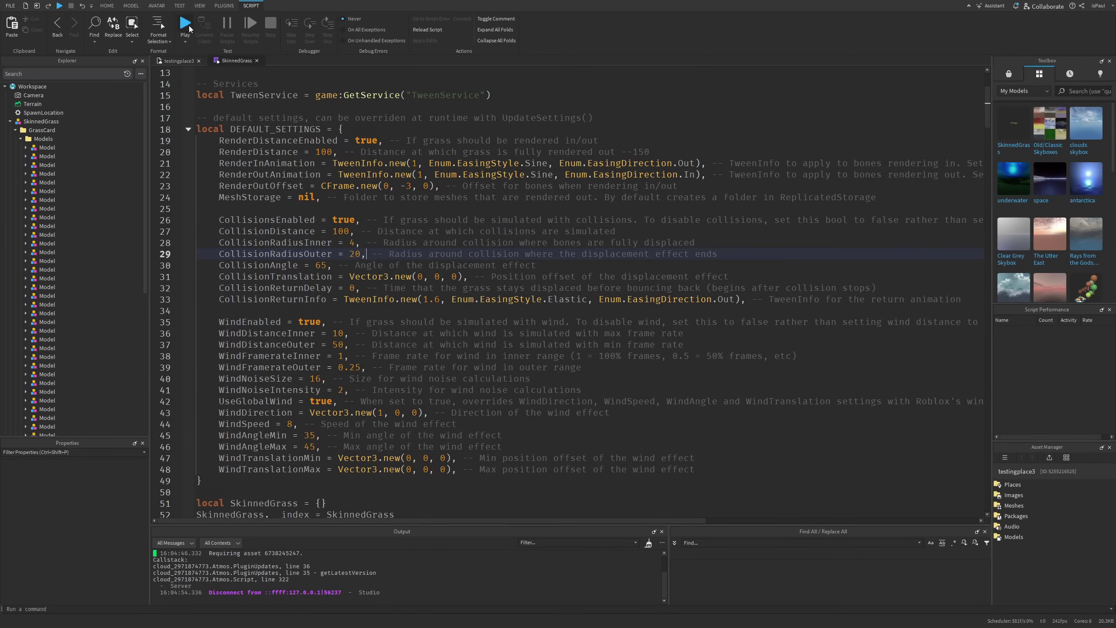
Start a play test and run the character through the field to examine the wider grass displacement
click(185, 24)
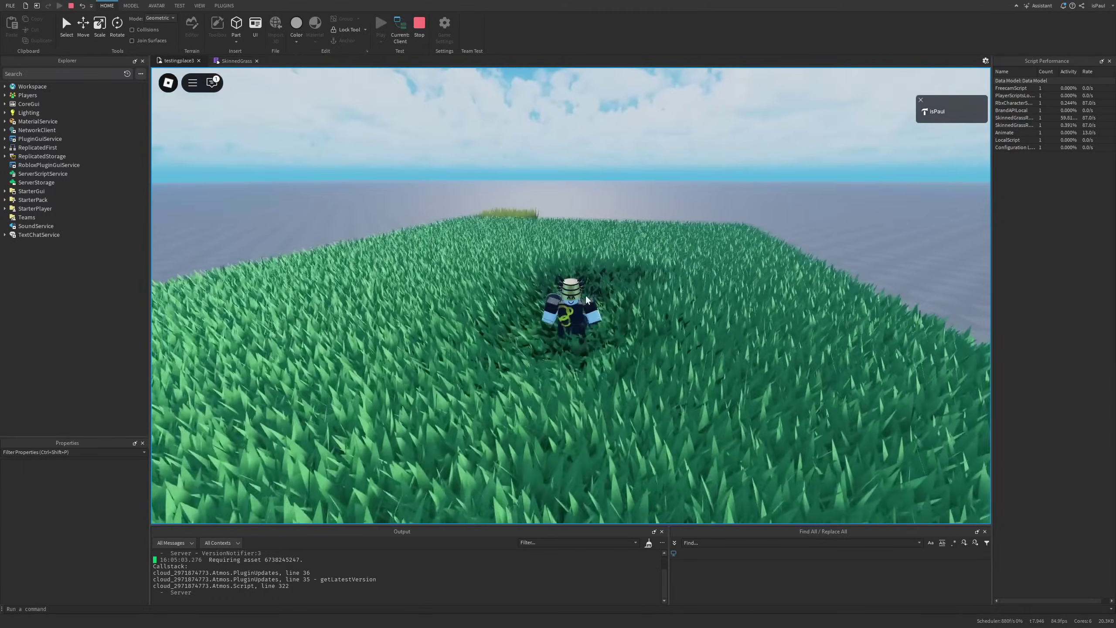
right_drag(586, 296, 499, 250)
right_drag(591, 384, 571, 307)
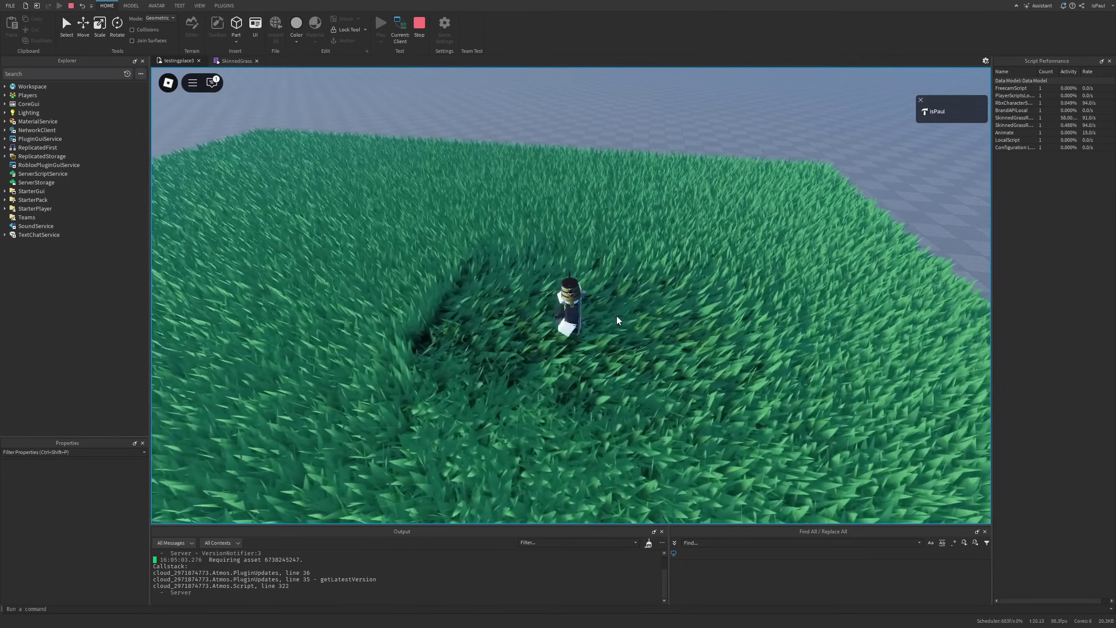
key(a)
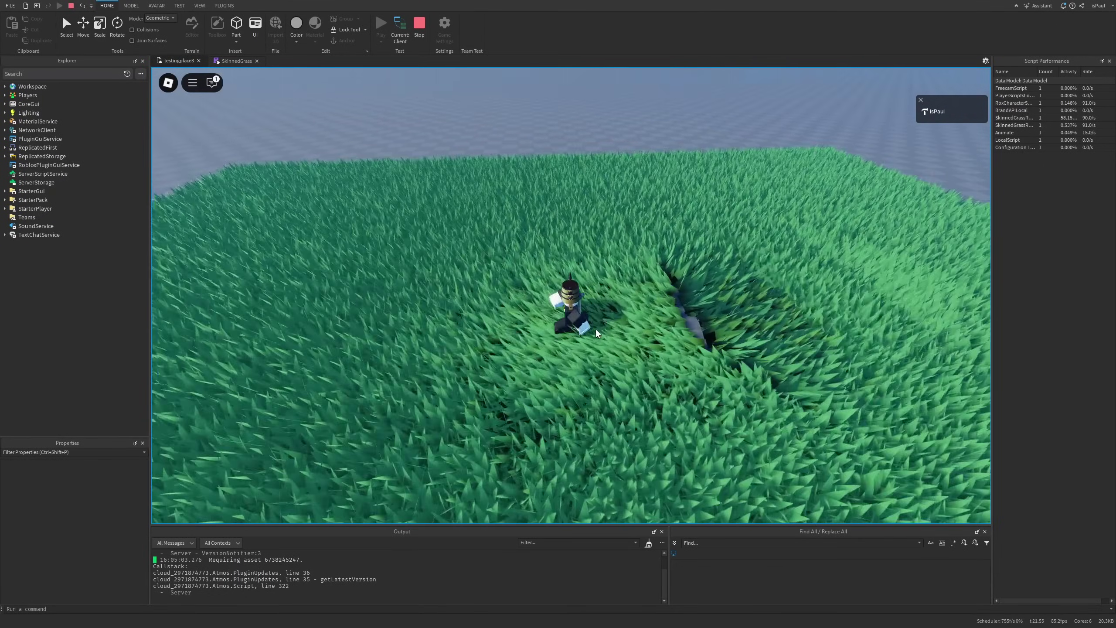
right_drag(617, 321, 598, 334)
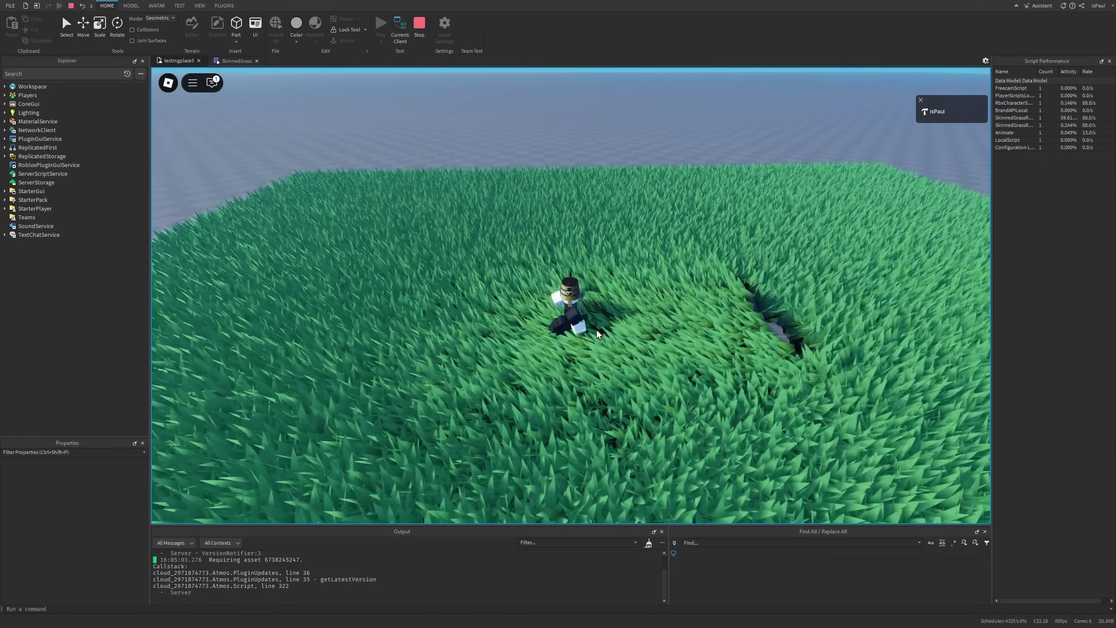
right_drag(667, 337, 665, 335)
key(d)
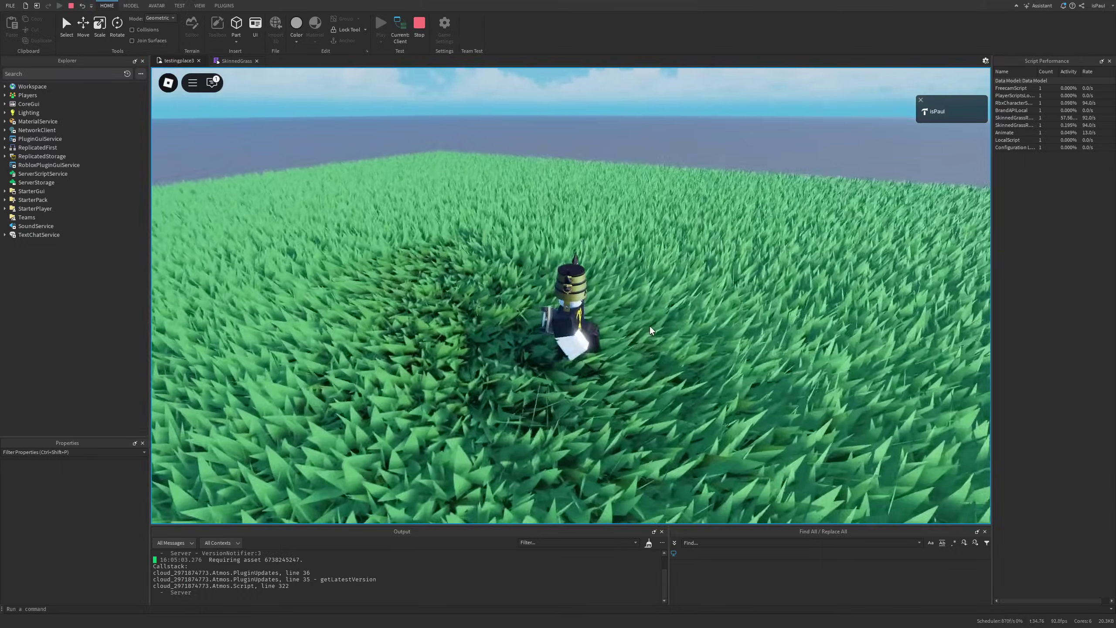
Run the character toward the field's edge, view the bent grass from other angles, and end the play test
mouse_move(652, 331)
right_down()
mouse_move(652, 340)
mouse_move(623, 333)
mouse_move(637, 345)
right_up()
key(w)
key(a)
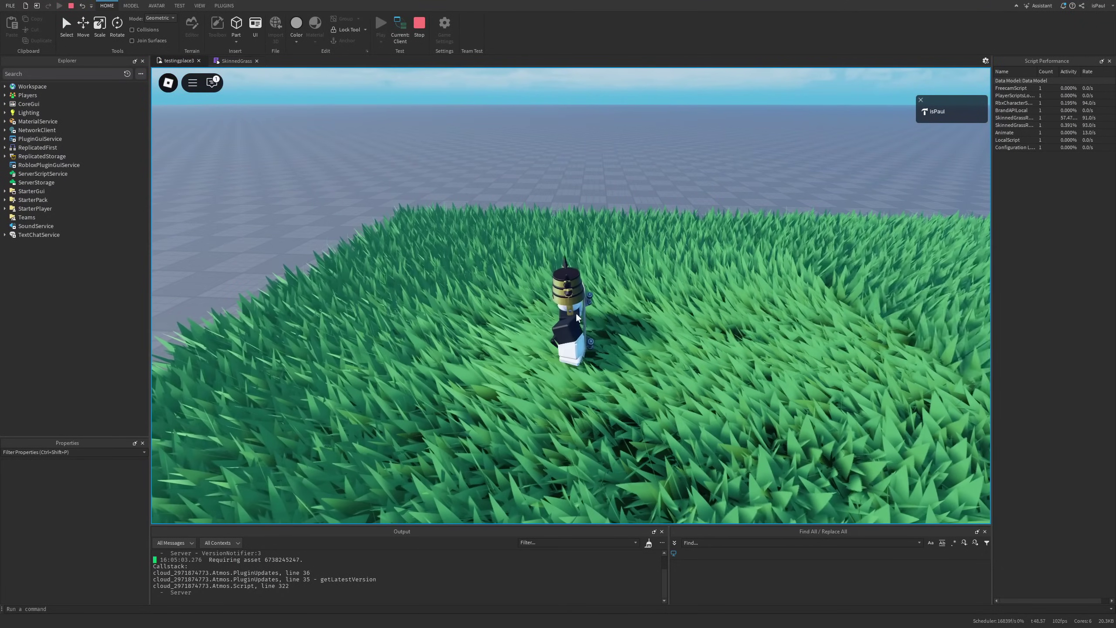
right_drag(577, 318, 334, 402)
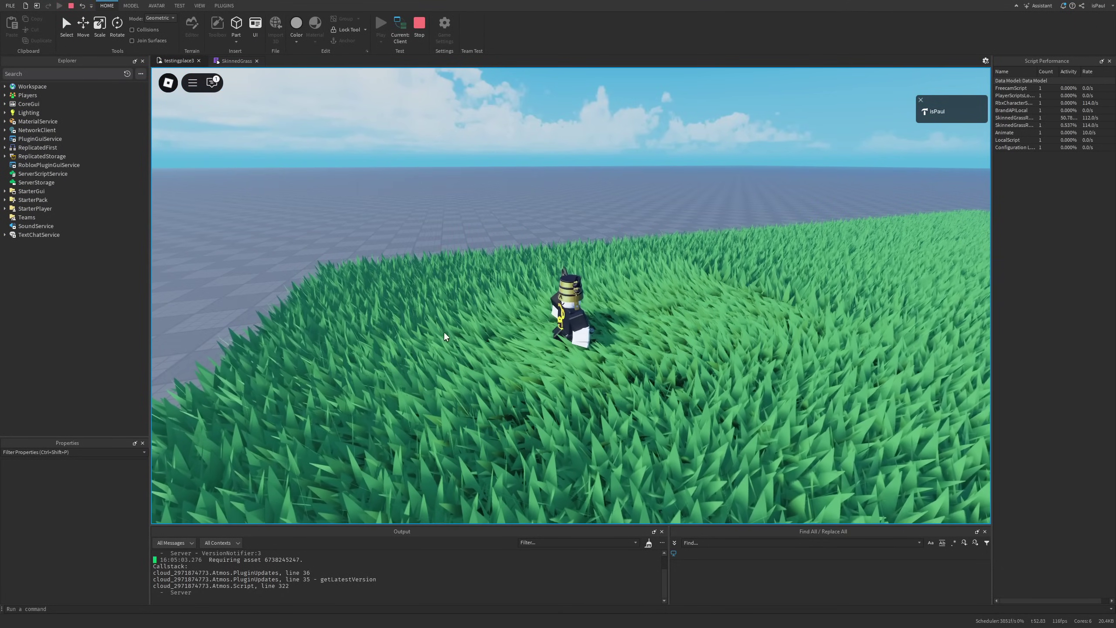
key(shift+F5)
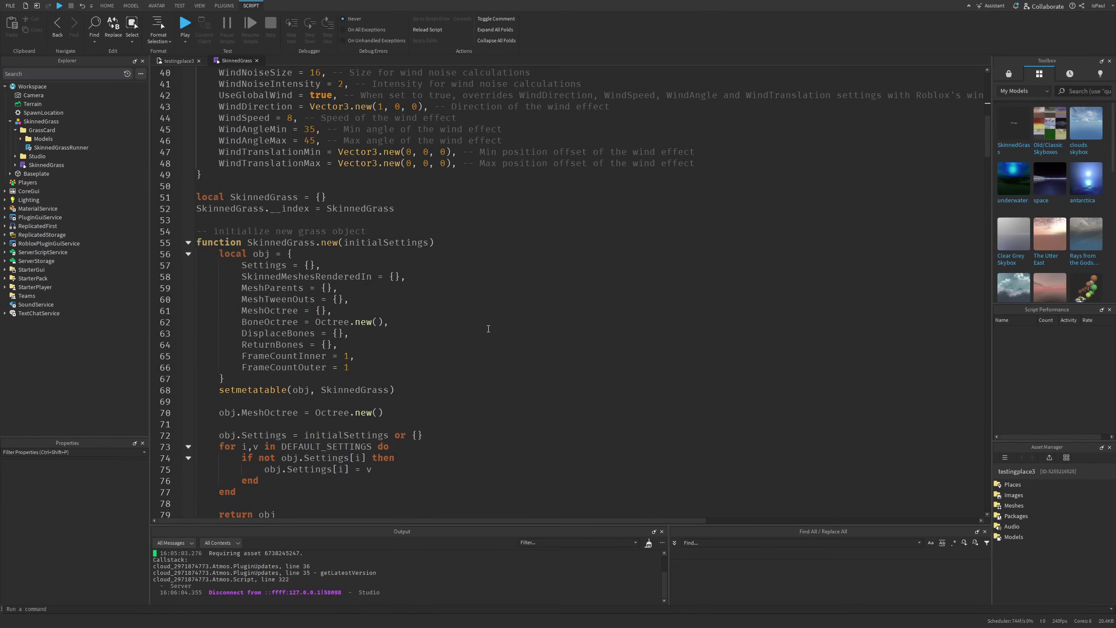
Examine the SkinnedGrass.new constructor and highlight its initialSettings parameter
scroll(488, 329, down, 2)
drag(434, 174, 355, 174)
click(446, 210)
Examine the UpdateSettings function and its comment, comparing the settingsTable argument with the DEFAULT_SETTINGS table
scroll(446, 210, down, 8)
drag(316, 220, 480, 222)
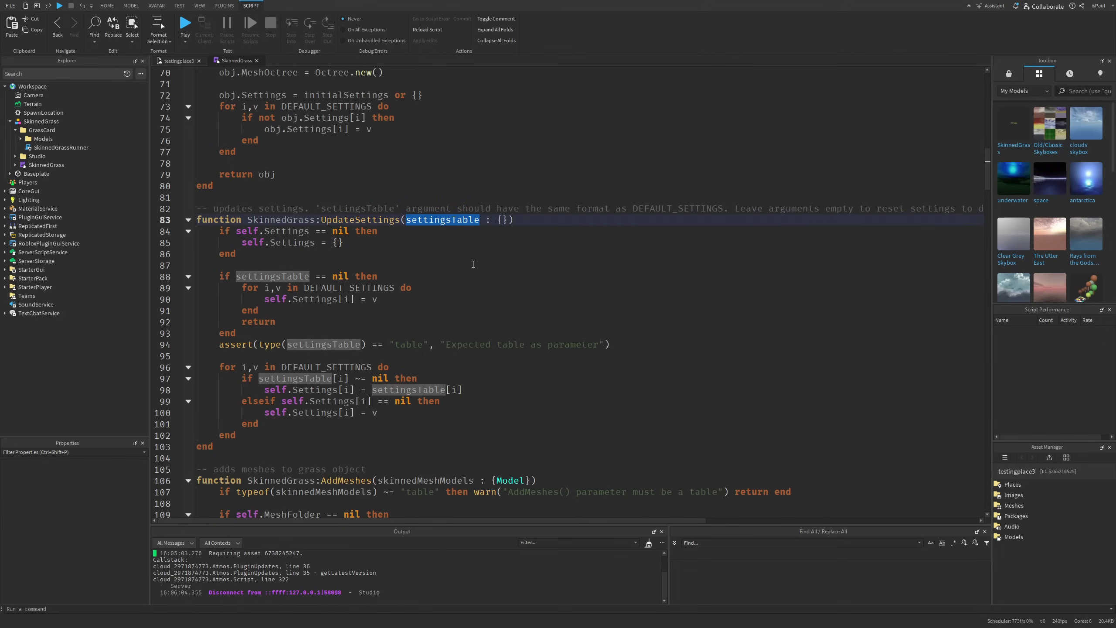
scroll(449, 281, down, 1)
drag(326, 174, 401, 175)
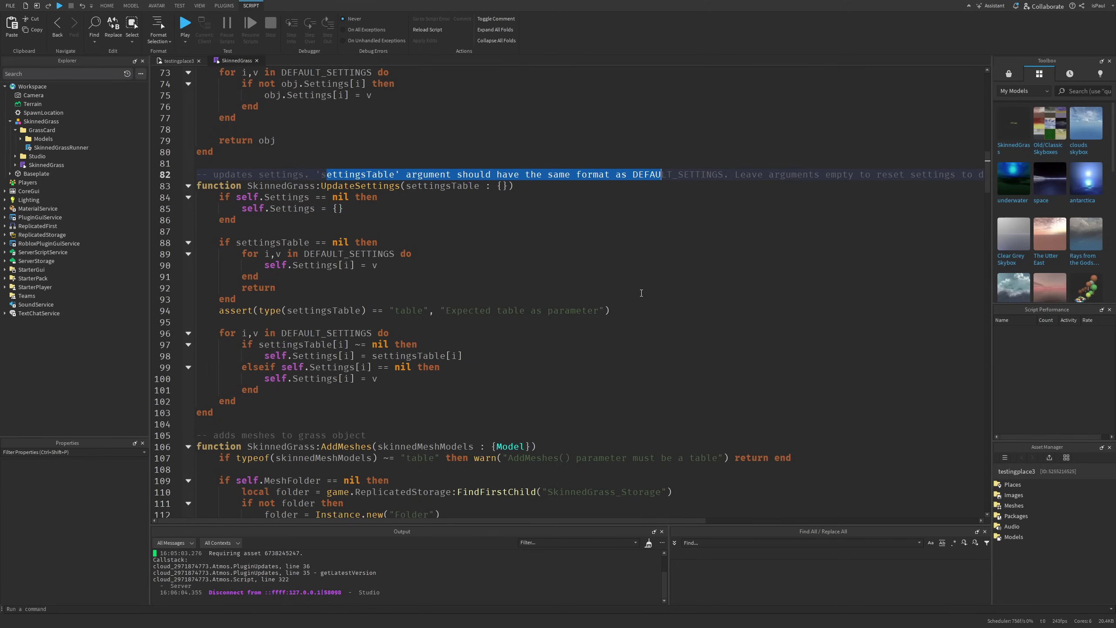
scroll(641, 292, up, 5)
scroll(246, 251, up, 16)
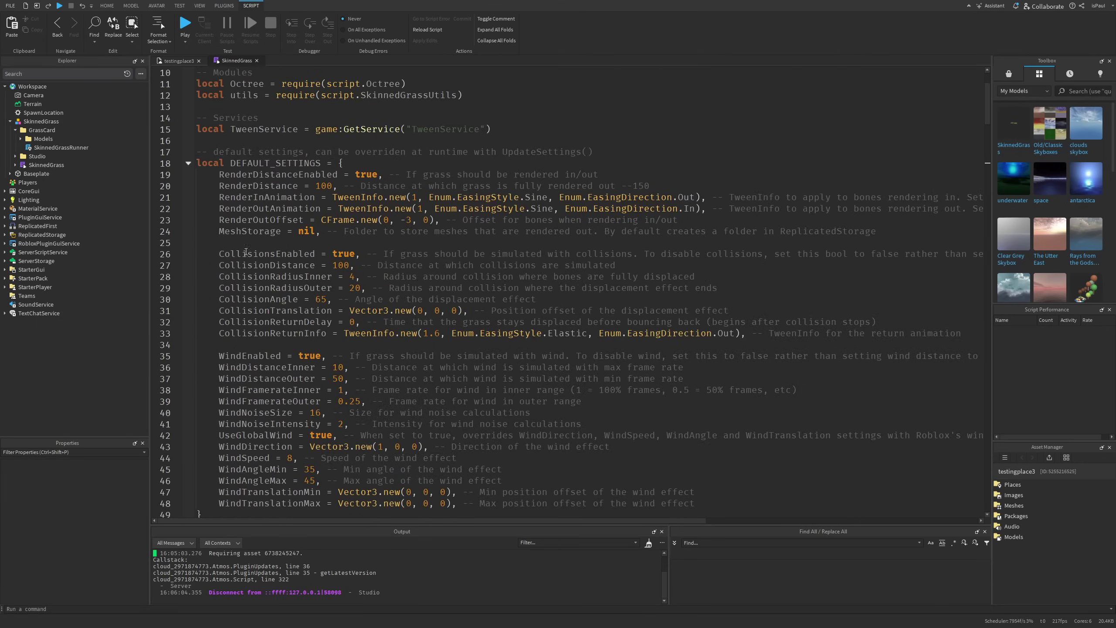
scroll(269, 260, down, 18)
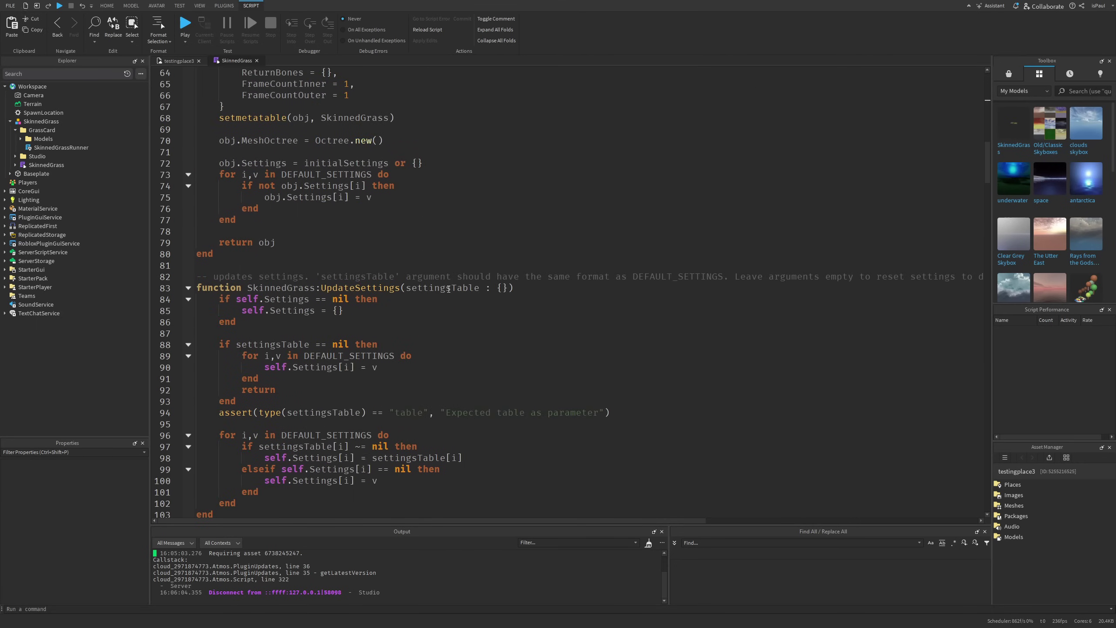
Try an example Settings table containing CollisionsEnabled = true above UpdateSettings, and compare it with the CollisionsEnabled entry in DEFAULT_SETTINGS
double_click(448, 288)
click(200, 289)
key(Return)
key(Up)
text(local Settings = {})
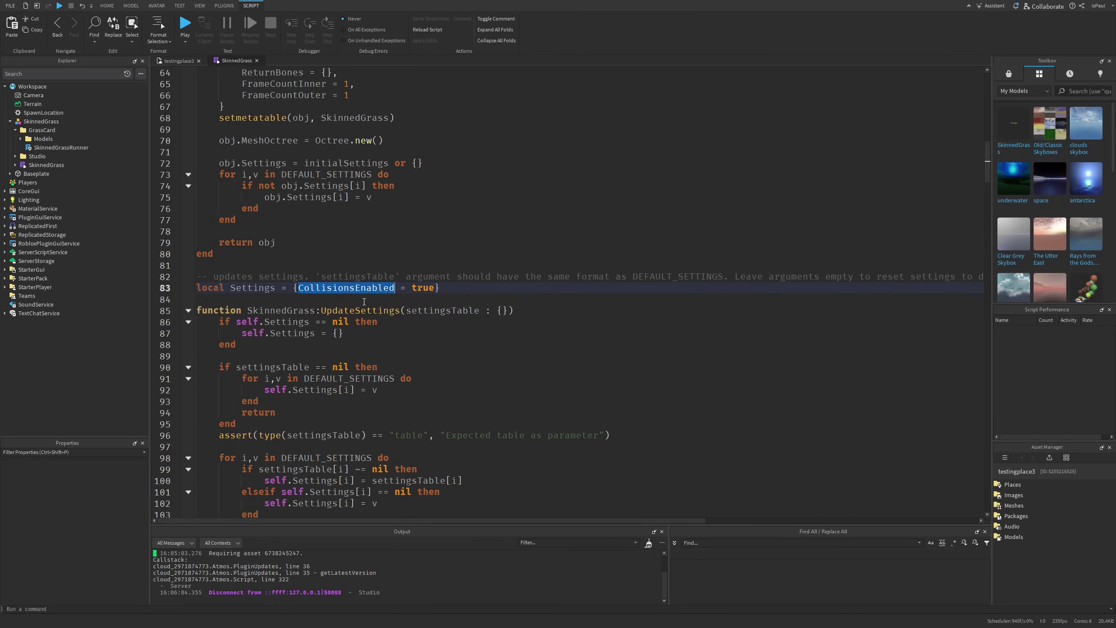
scroll(364, 302, up, 15)
double_click(343, 152)
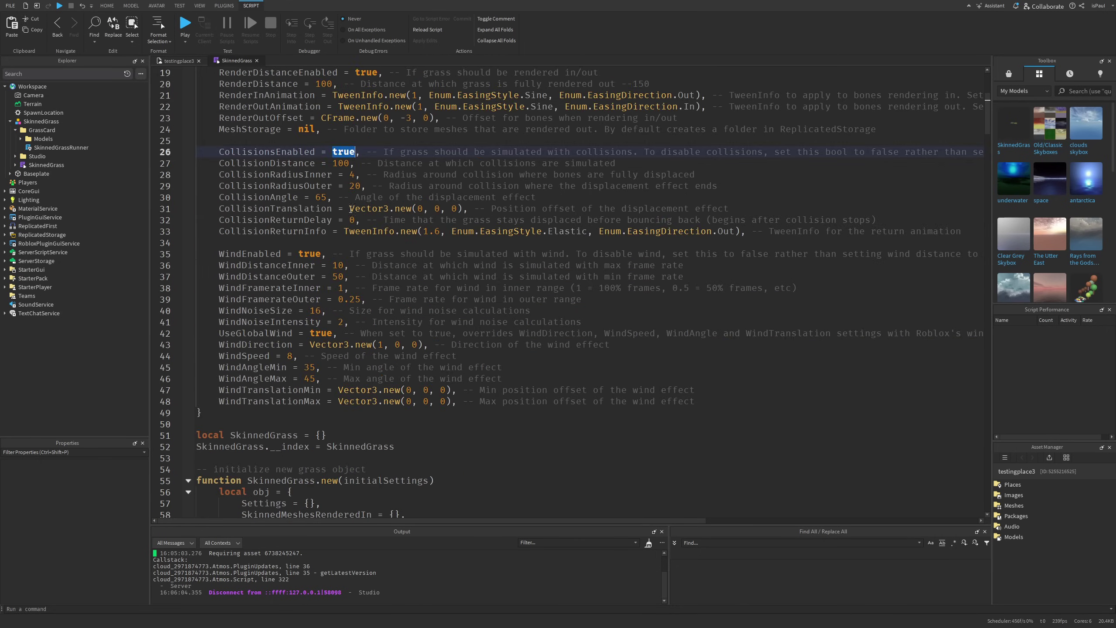
Examine the AddMeshes function by highlighting its signature and its describing comment
scroll(351, 209, down, 20)
drag(253, 242, 378, 242)
drag(235, 231, 367, 233)
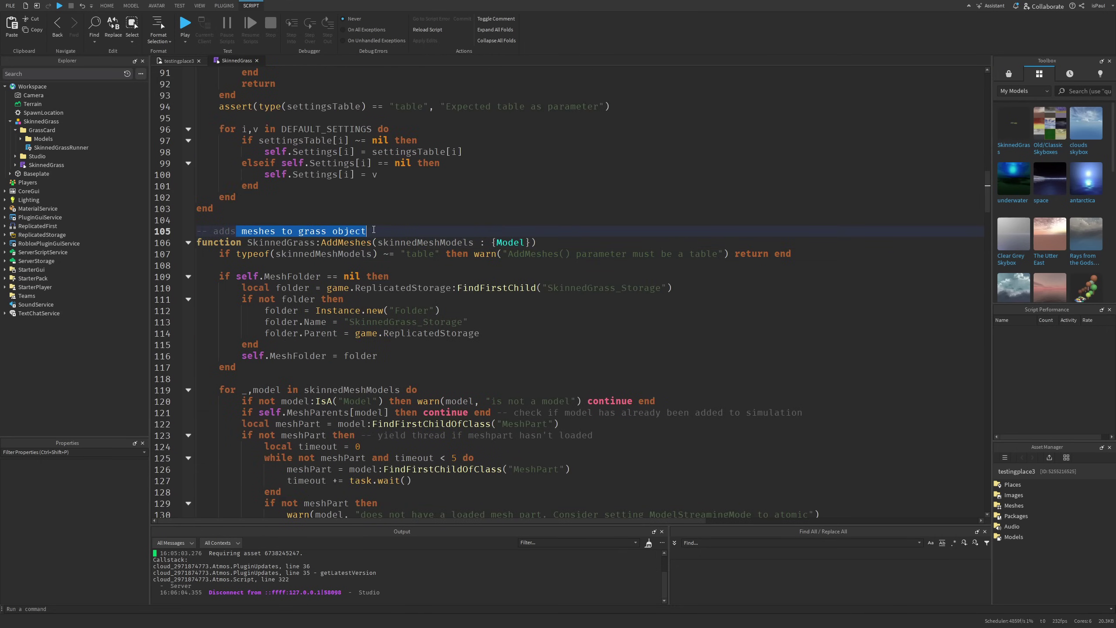
click(376, 233)
Examine the Step function's signature and the comment describing it as the module's main logic
scroll(386, 241, down, 17)
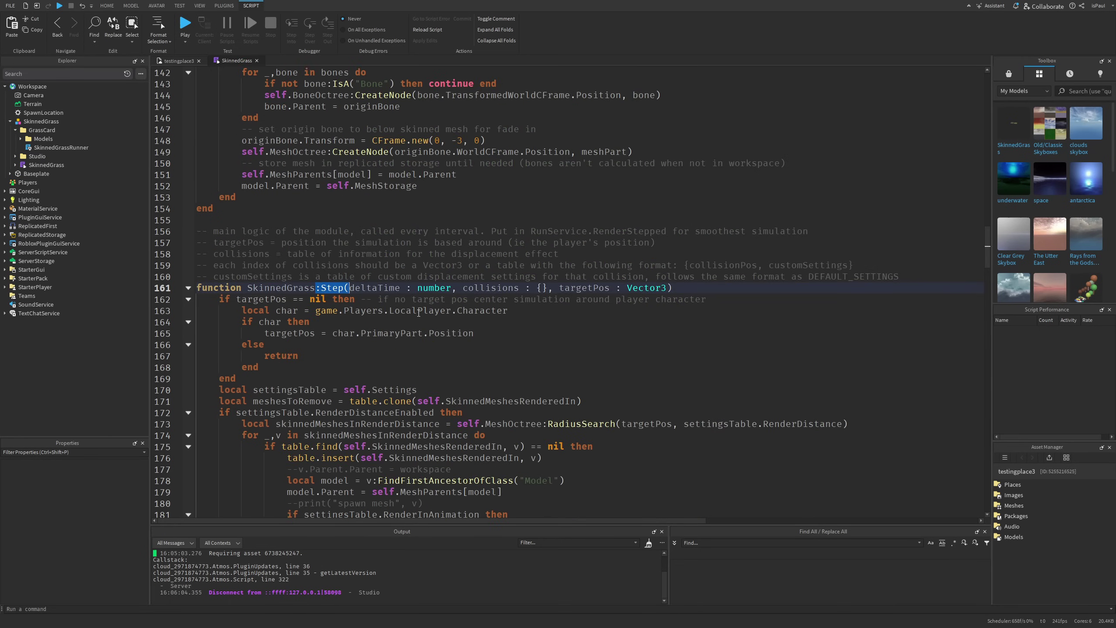
scroll(418, 312, down, 2)
drag(247, 219, 470, 310)
scroll(439, 281, up, 3)
drag(197, 197, 246, 194)
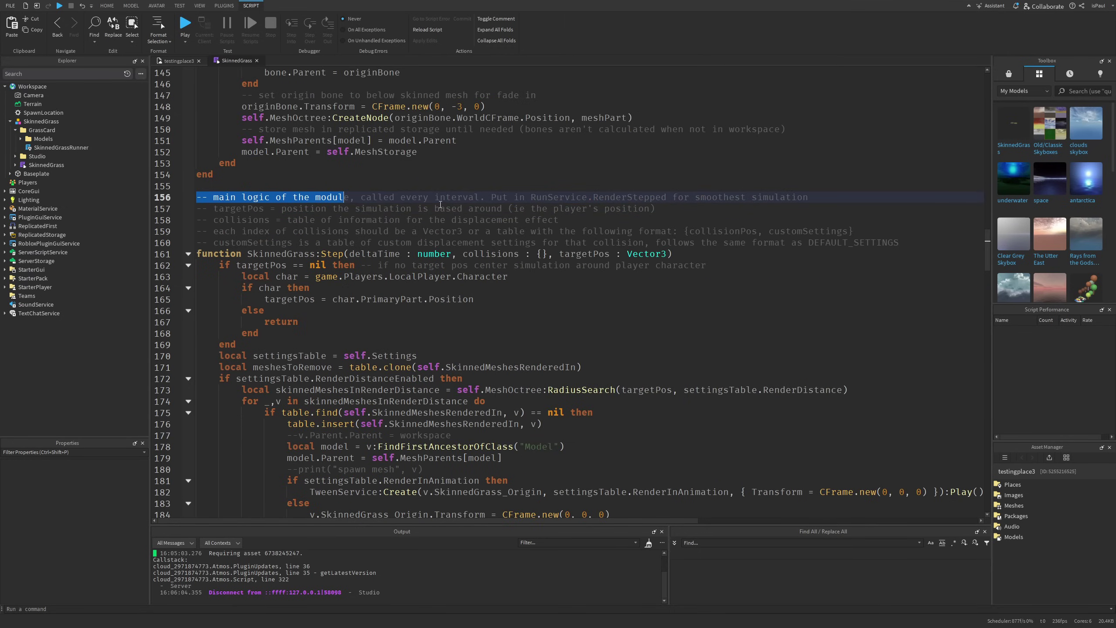
click(584, 219)
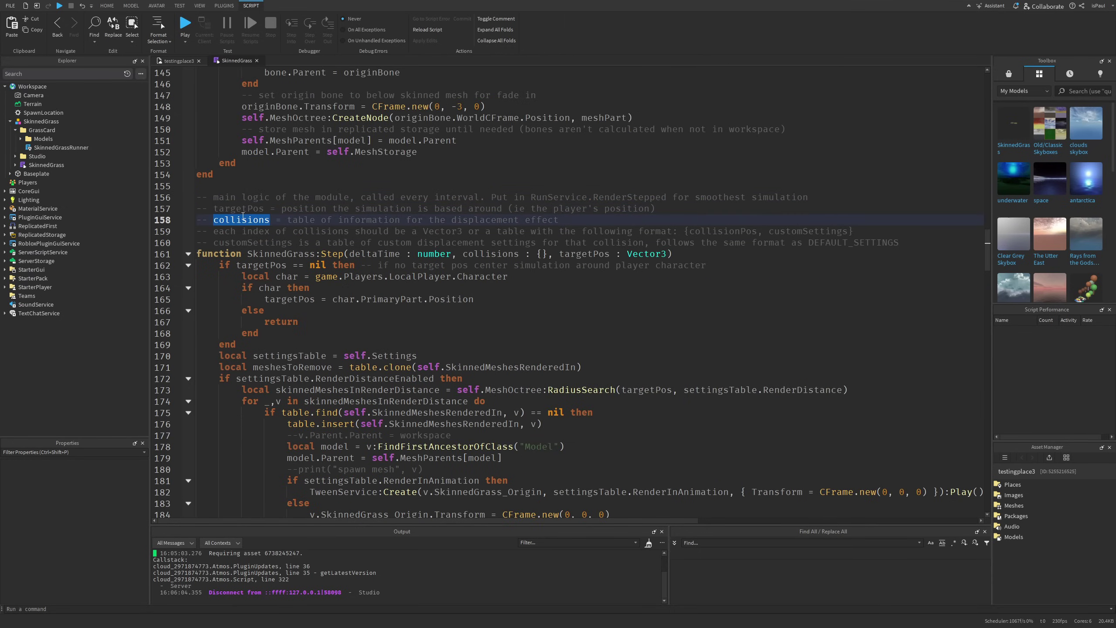
Examine the comments above Step that explain the format of each collisions entry and its customSettings table
double_click(248, 230)
drag(375, 231, 497, 252)
click(527, 239)
scroll(755, 252, up, 1)
drag(906, 277, 440, 221)
Skim the body of the Step function, covering its rendering, wind and bone displacement code
scroll(442, 280, down, 20)
scroll(442, 279, up, 20)
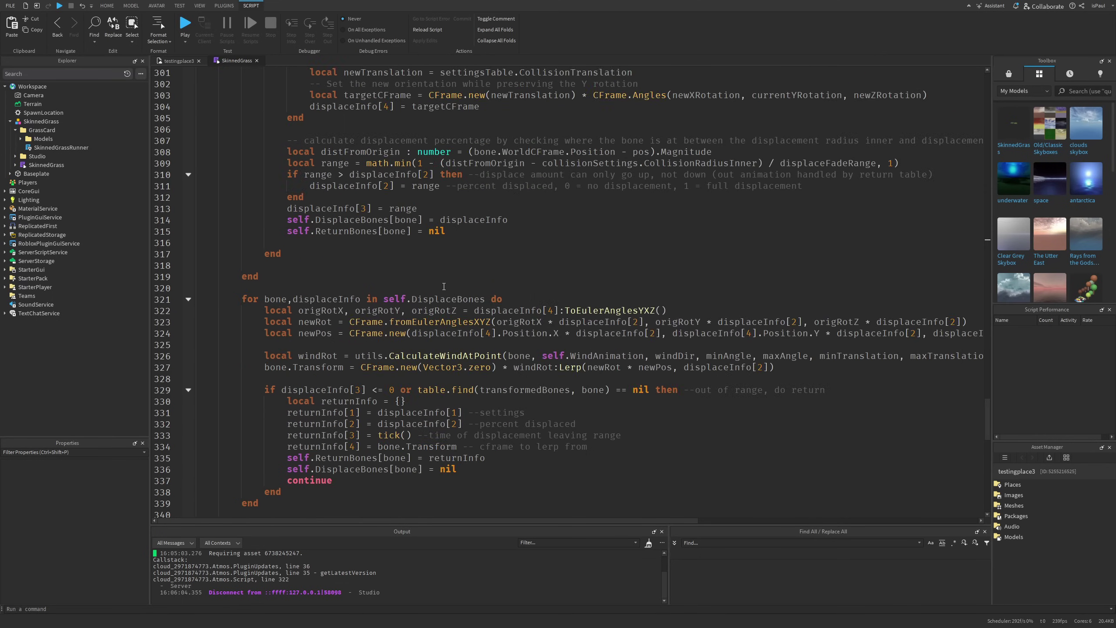
scroll(373, 317, up, 12)
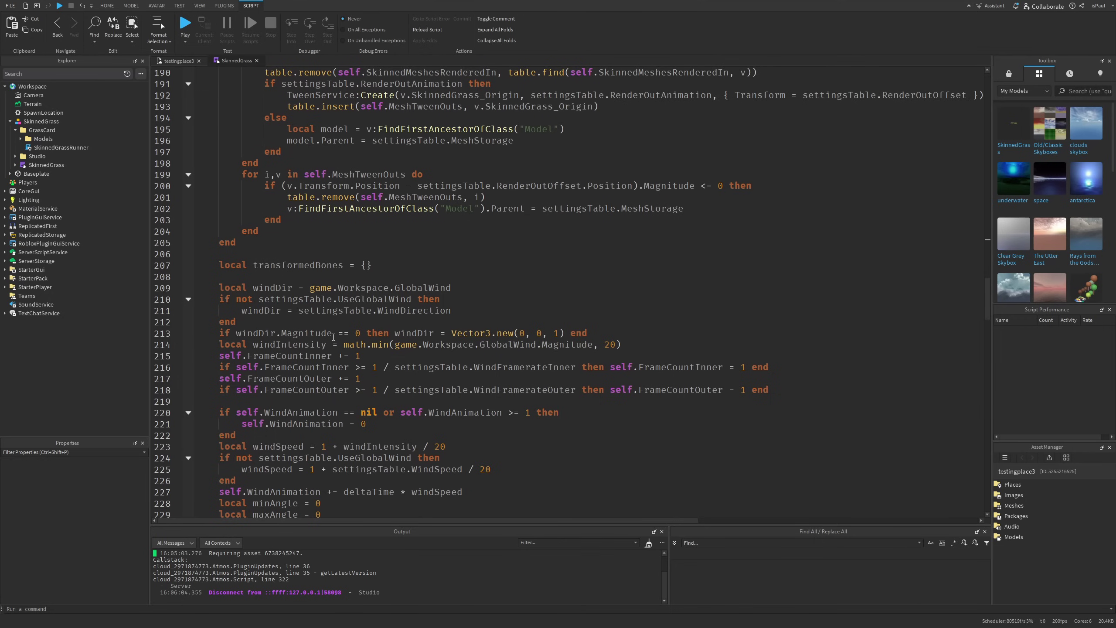
scroll(361, 340, up, 9)
scroll(374, 269, down, 20)
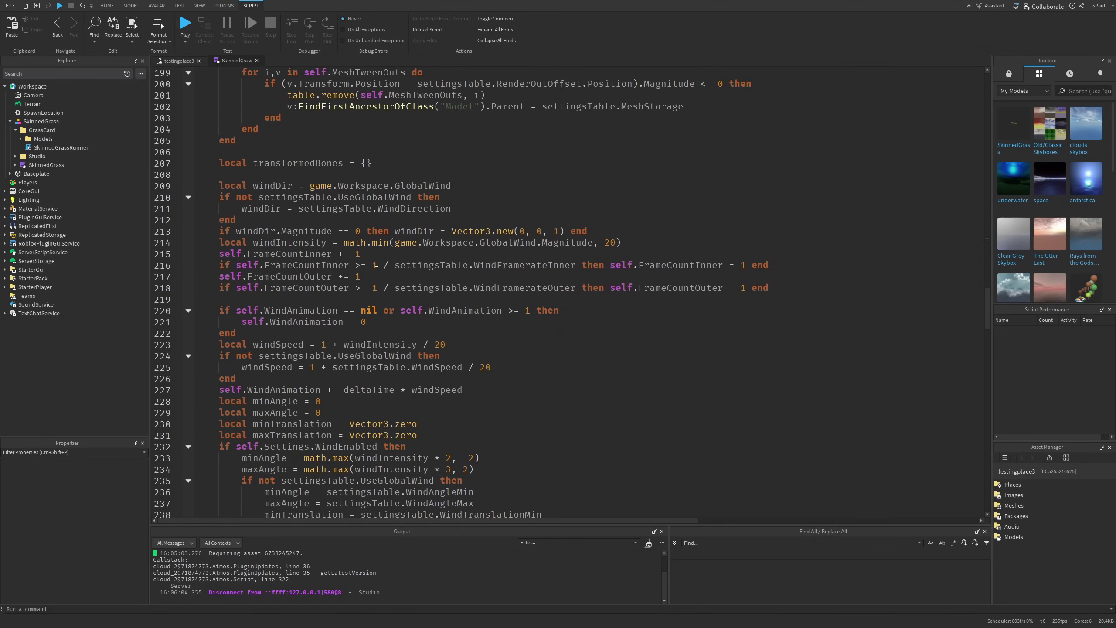
scroll(356, 267, down, 15)
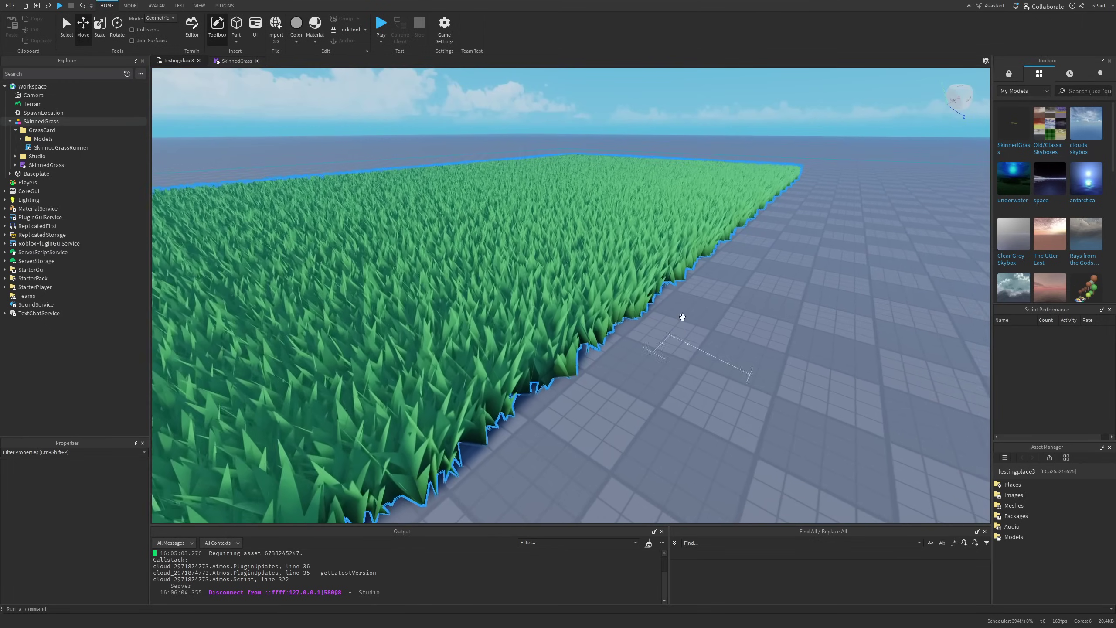
Return to the place's 3D view and delete every grass model in the Models folder except the first
scroll(682, 316, up, 3)
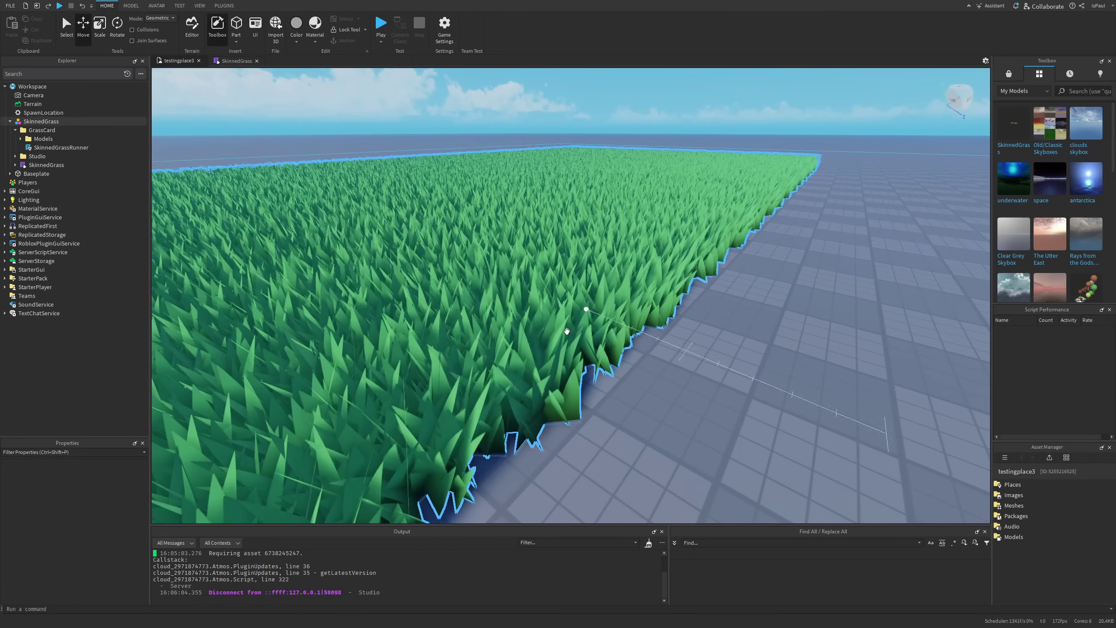
drag(47, 165, 55, 170)
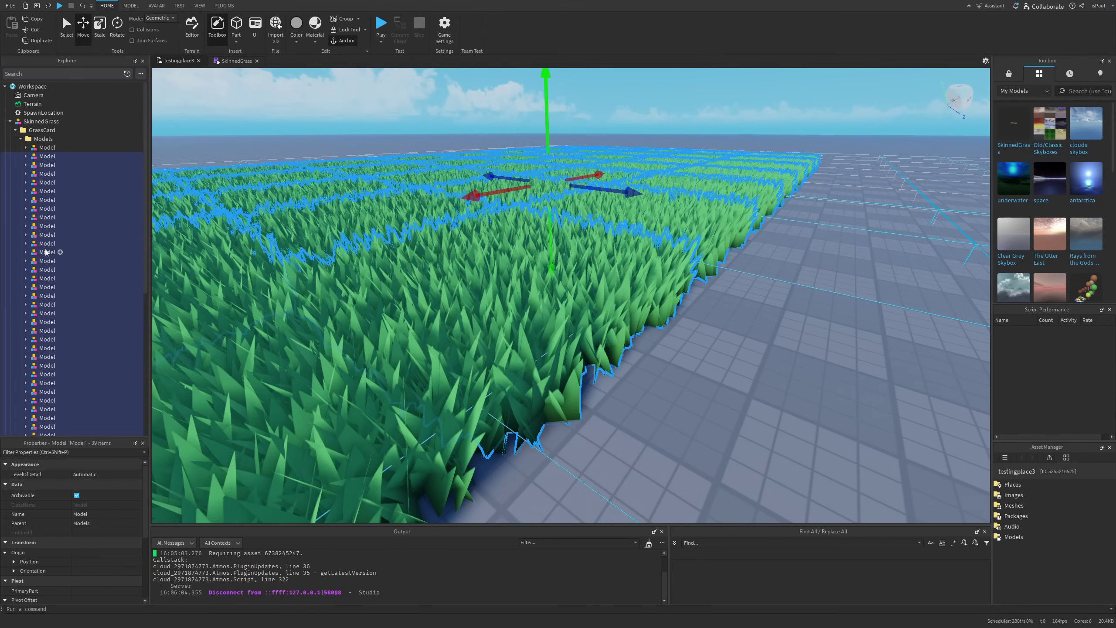
key(Delete)
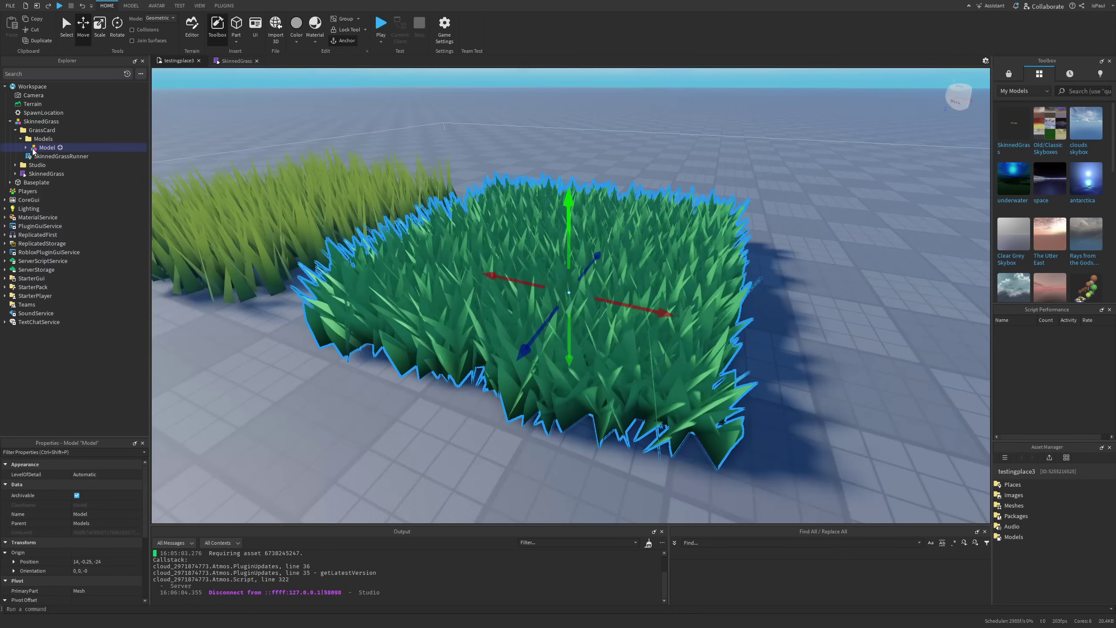
Expand the remaining grass model's Mesh, select all its bones and inspect their placement up close
click(26, 148)
click(42, 157)
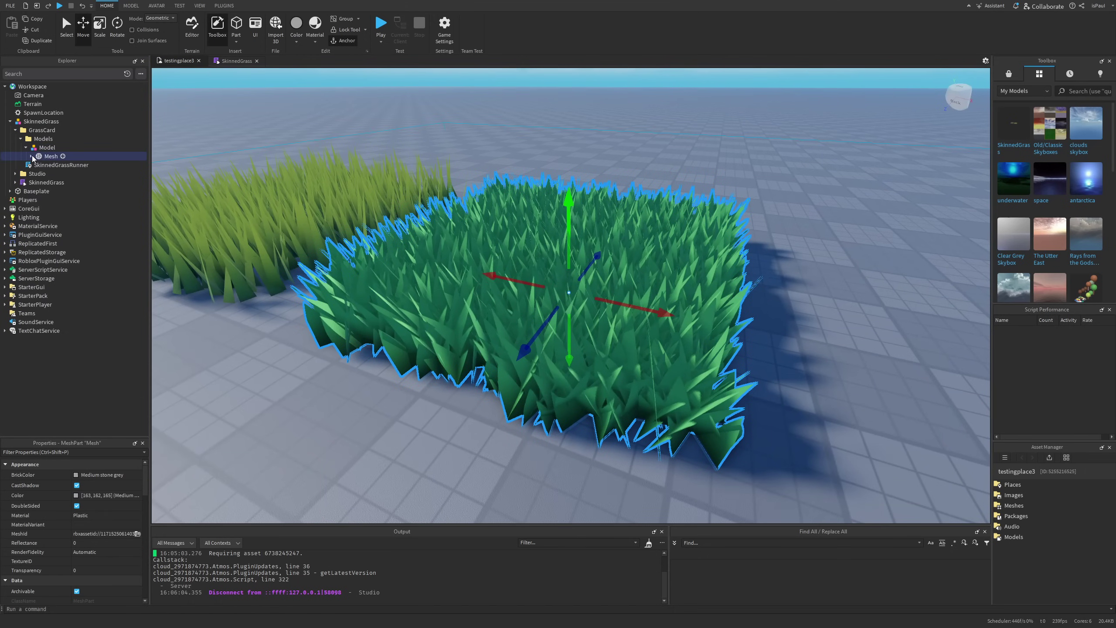
click(31, 156)
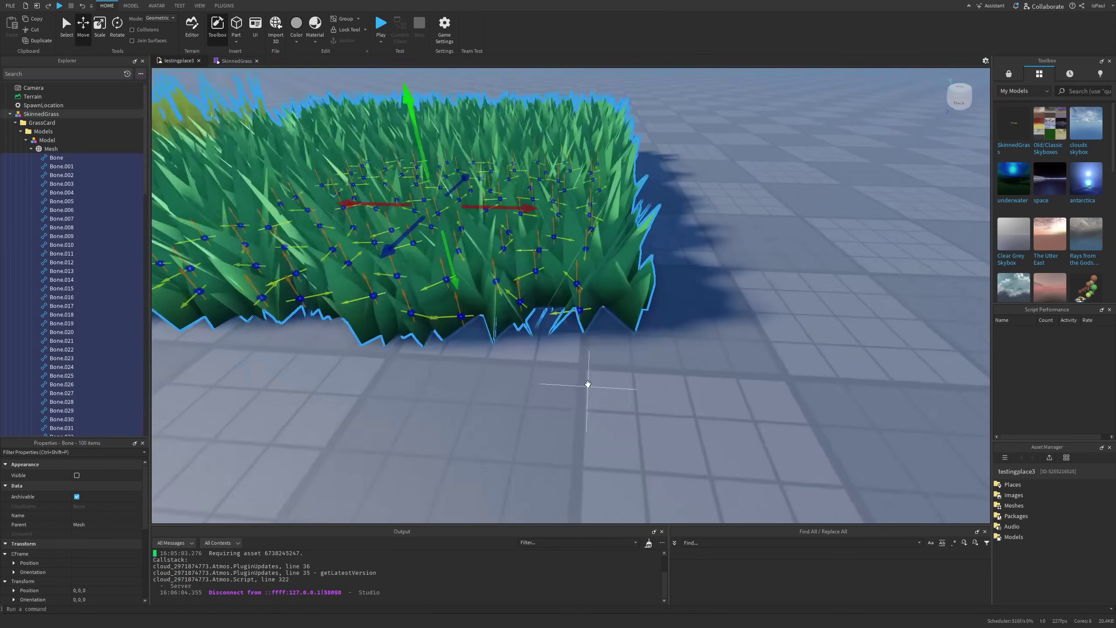
scroll(588, 385, up, 3)
right_drag(588, 385, 588, 379)
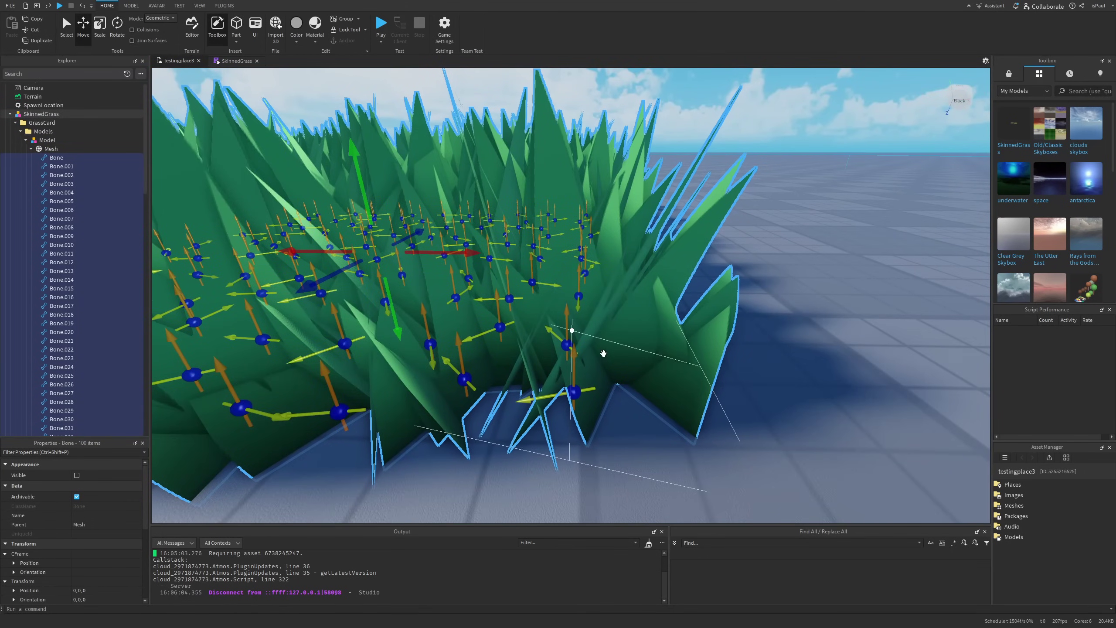
Review the grass mesh's full list of bones down to its SurfaceAppearance, then collapse the Mesh and clear the selection
scroll(603, 353, down, 5)
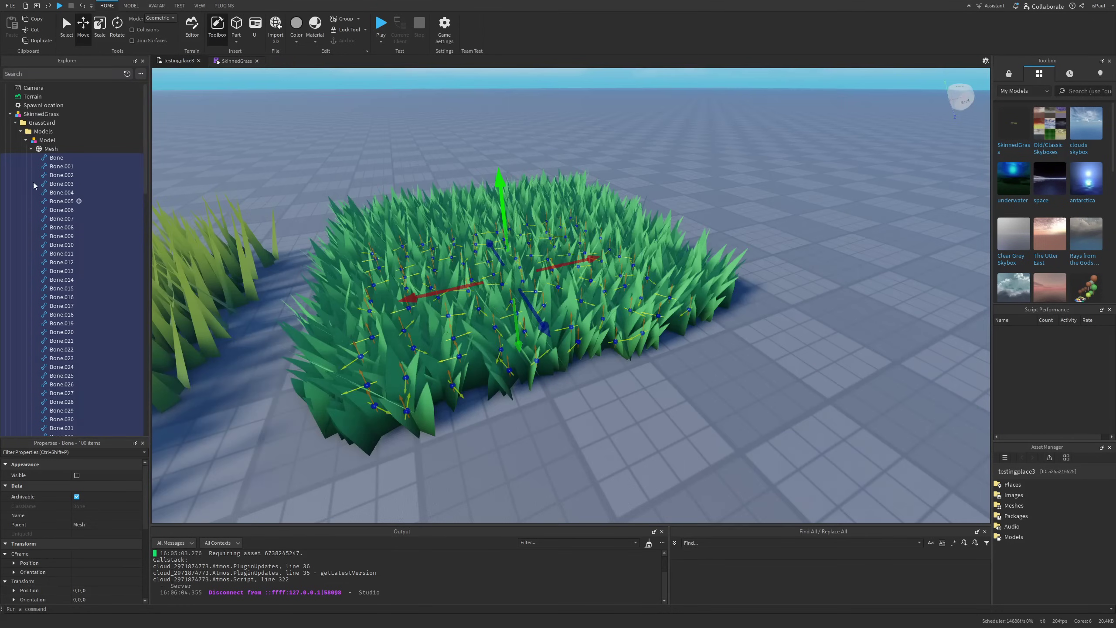
scroll(66, 178, down, 11)
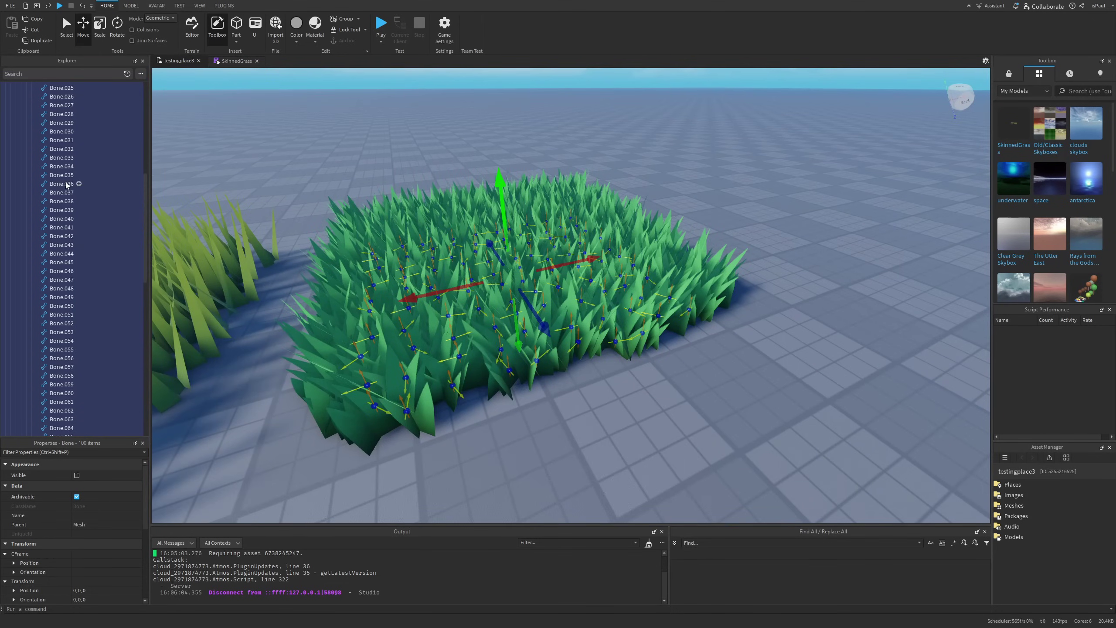
scroll(69, 295, down, 10)
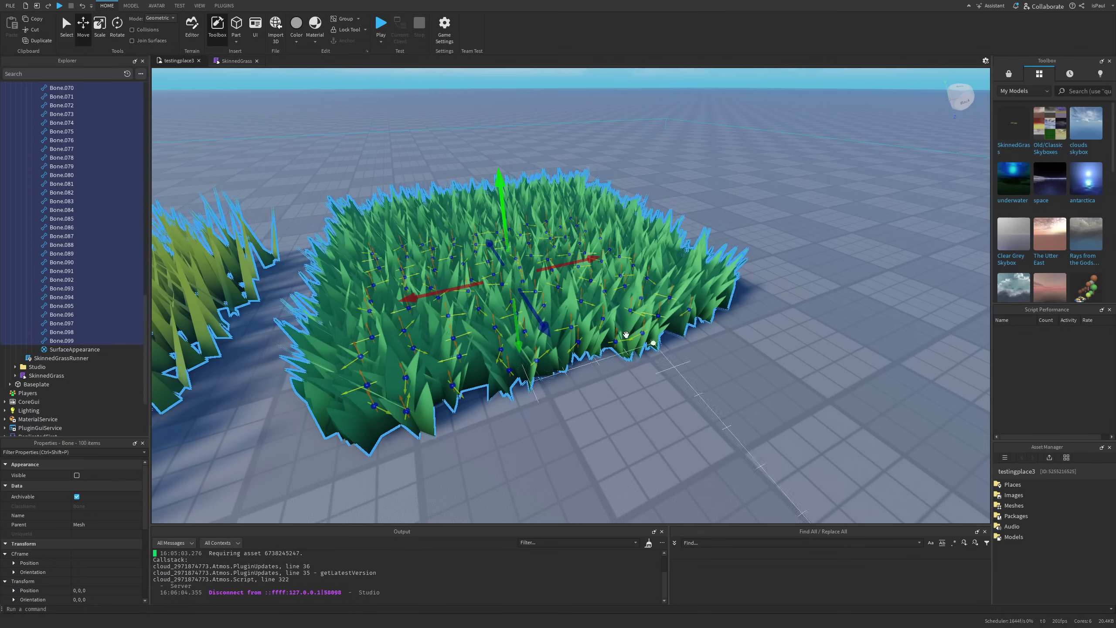
drag(146, 308, 144, 101)
click(26, 158)
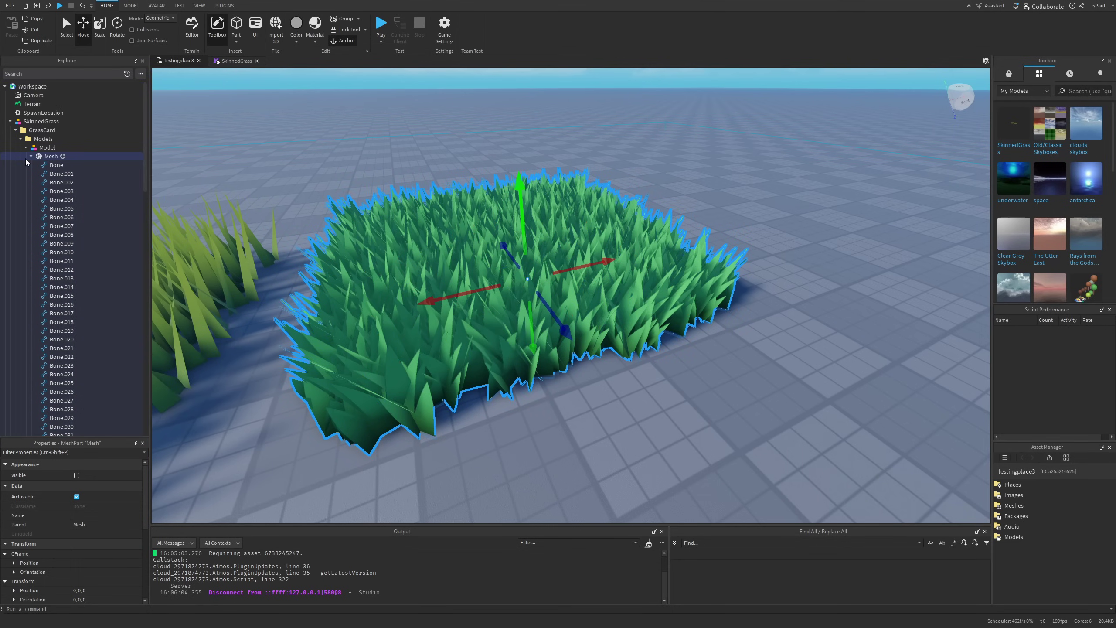
click(31, 156)
click(710, 354)
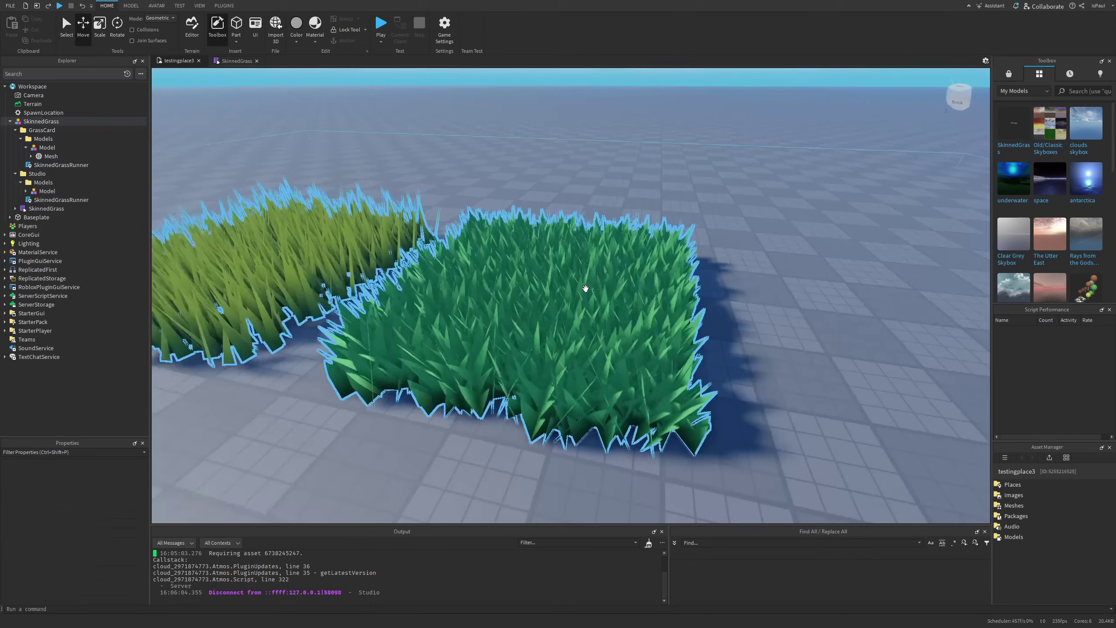
Open the Studio folder's SkinnedGrassRunner script and skim its mesh setup and RenderStepped code
right_drag(585, 289, 585, 289)
key(w)
double_click(70, 202)
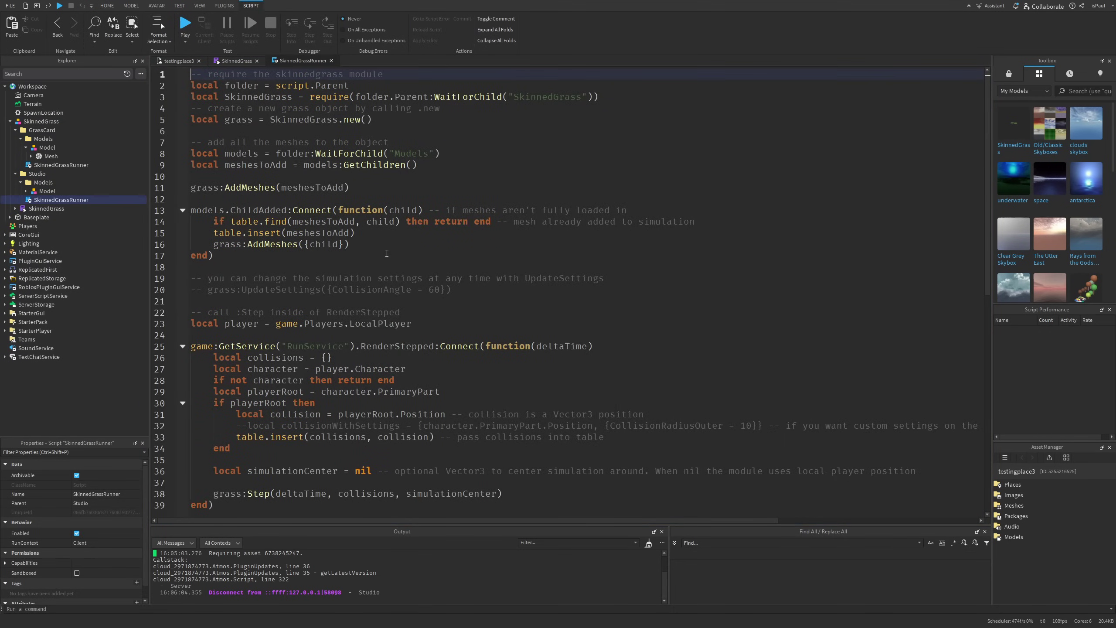
scroll(387, 252, down, 5)
drag(333, 356, 269, 139)
scroll(268, 136, up, 5)
Return to the SkinnedGrass module and skim its default settings, constructor and UpdateSettings code
click(185, 61)
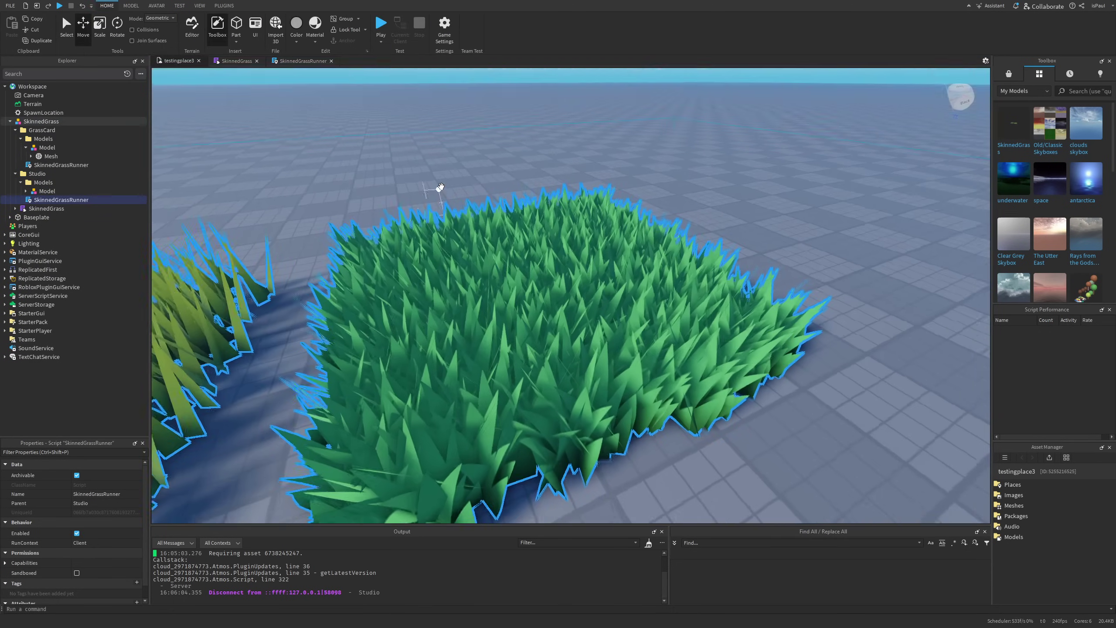
click(236, 60)
drag(288, 177, 342, 266)
scroll(343, 268, down, 13)
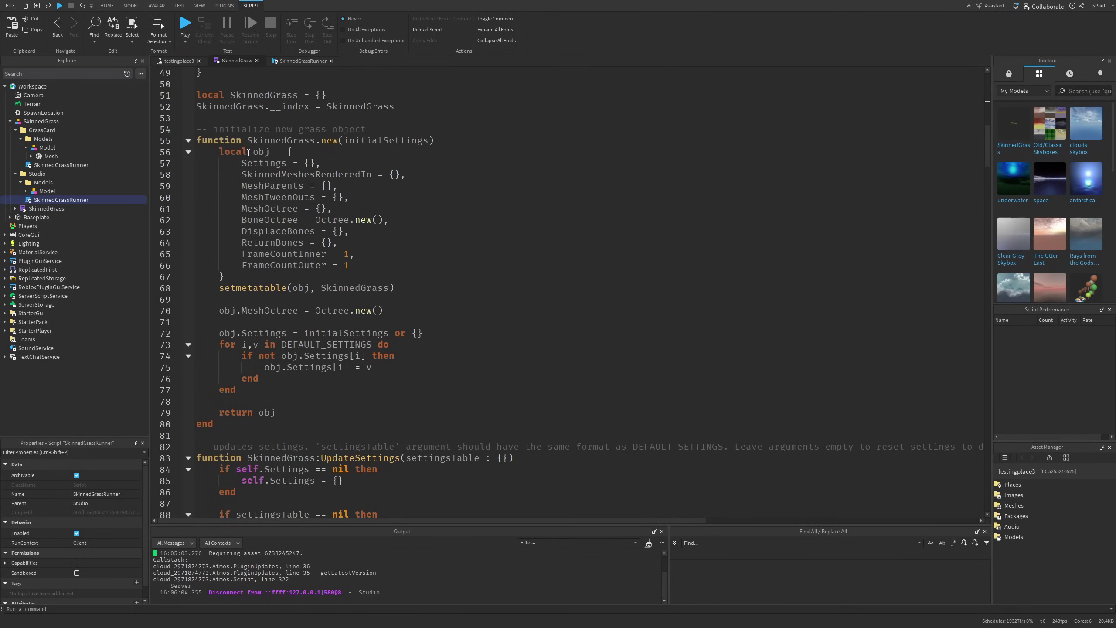
drag(247, 153, 316, 255)
scroll(360, 281, down, 8)
scroll(361, 274, up, 8)
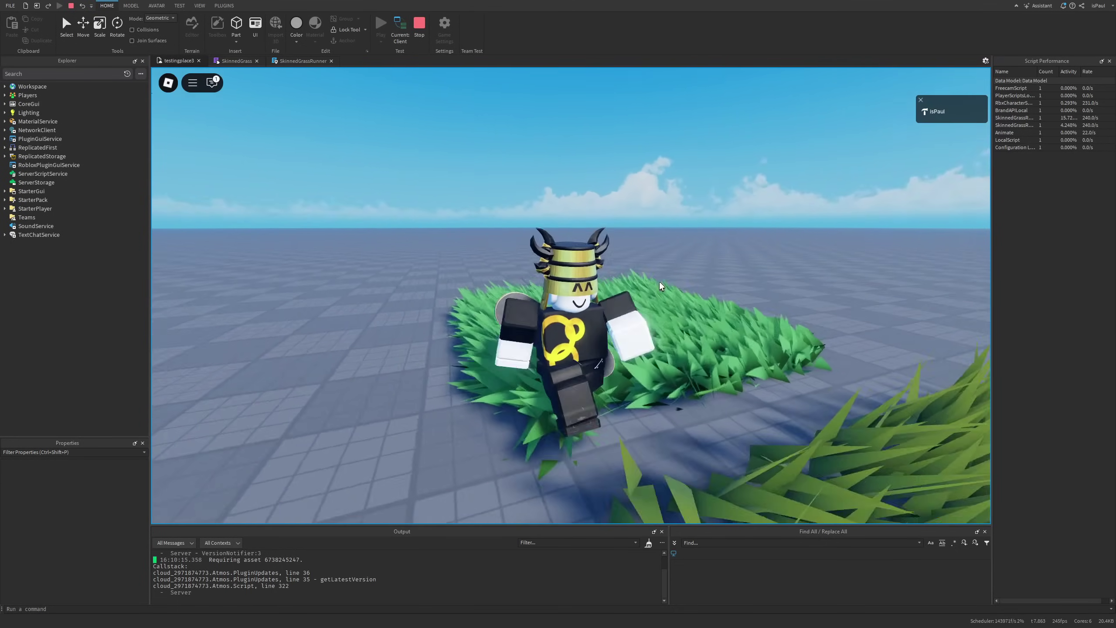
Play-test the place, walking the character around the grass patches to watch the blades react
key(s)
right_drag(659, 281, 659, 282)
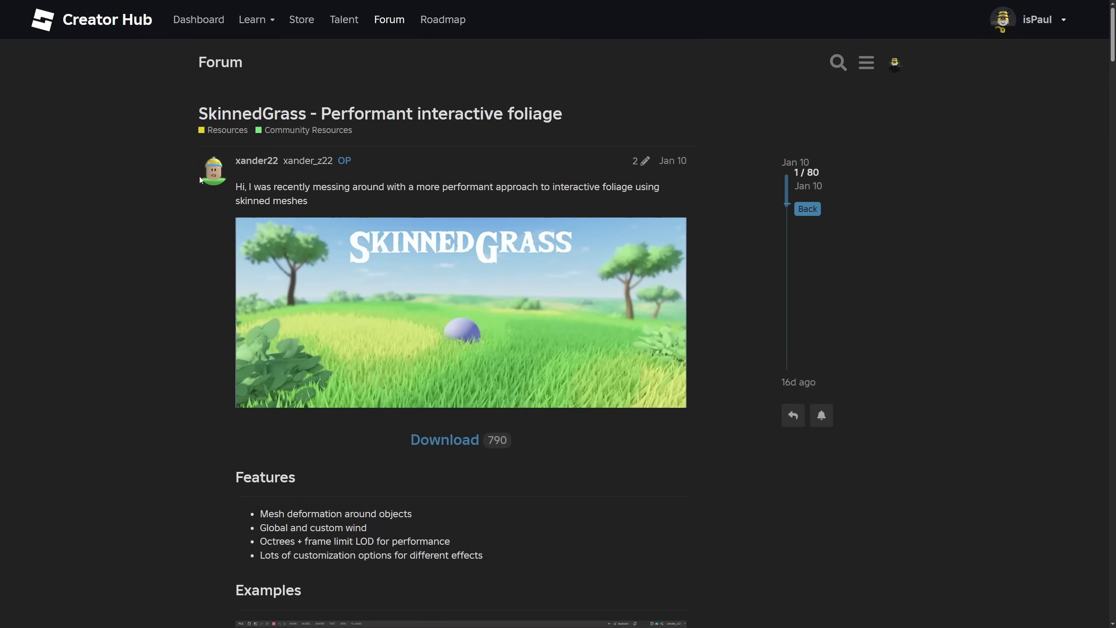
Switch to the SkinnedGrass post on the Creator Hub forum and read its title, introduction and download link area
drag(128, 108, 545, 123)
click(616, 122)
scroll(133, 186, down, 1)
drag(267, 143, 333, 142)
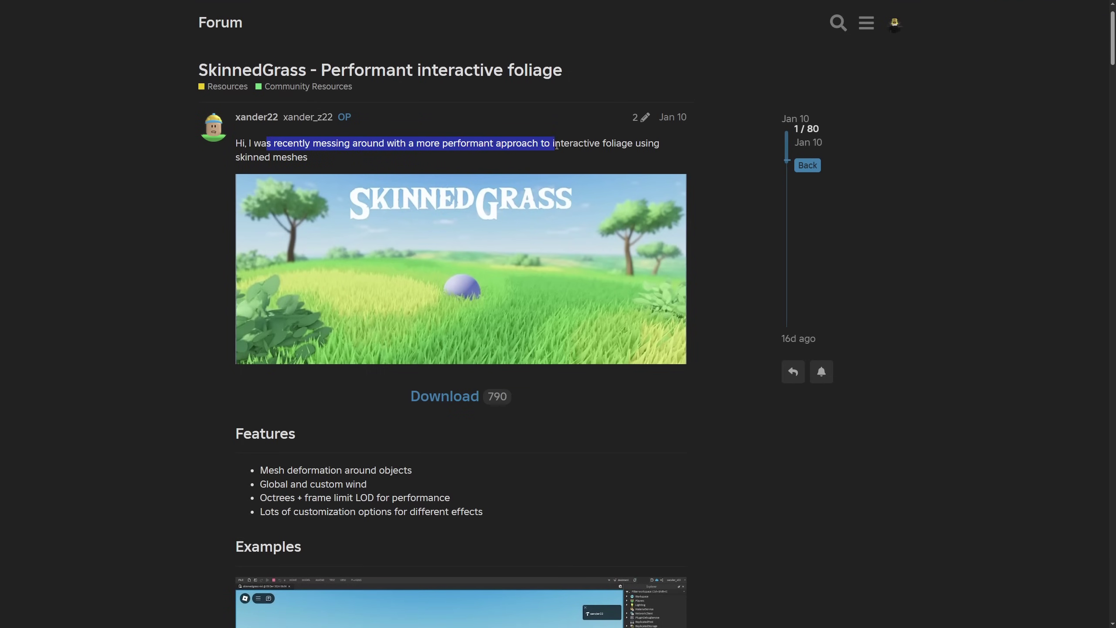
click(588, 165)
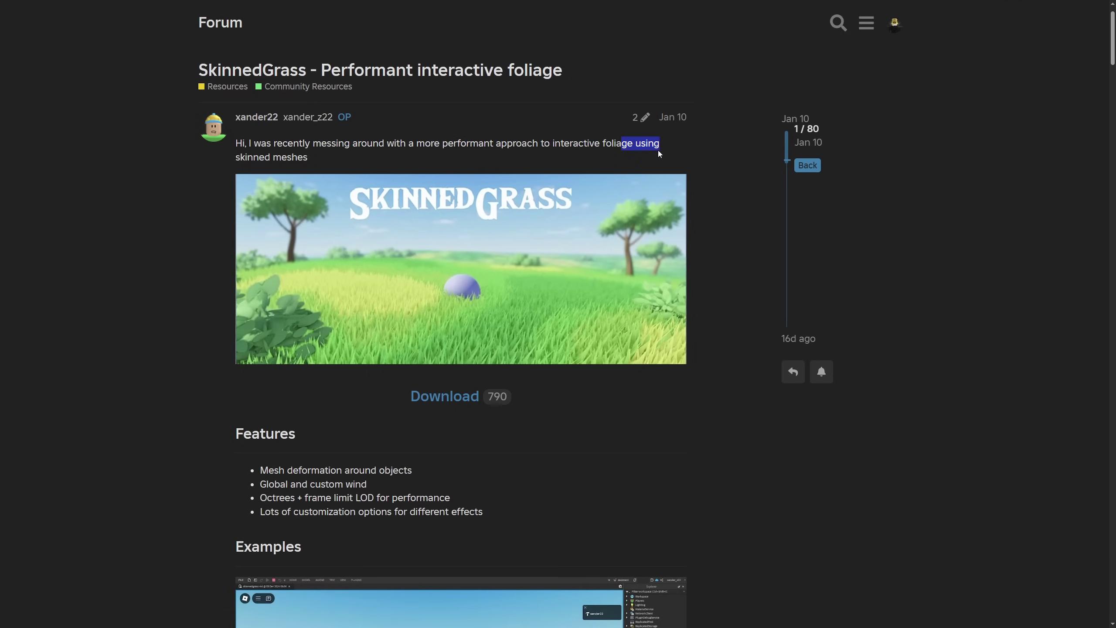
scroll(390, 306, down, 2)
drag(391, 306, 498, 319)
click(519, 358)
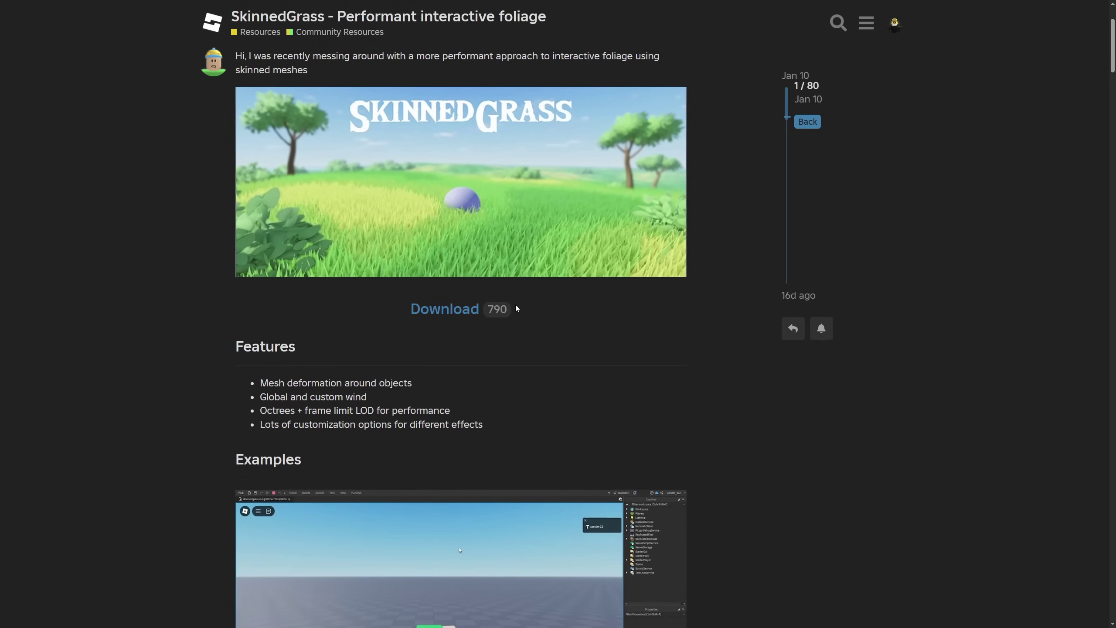
Read the post's Features list on mesh deformation, wind, octree performance and customization options
scroll(211, 315, down, 2)
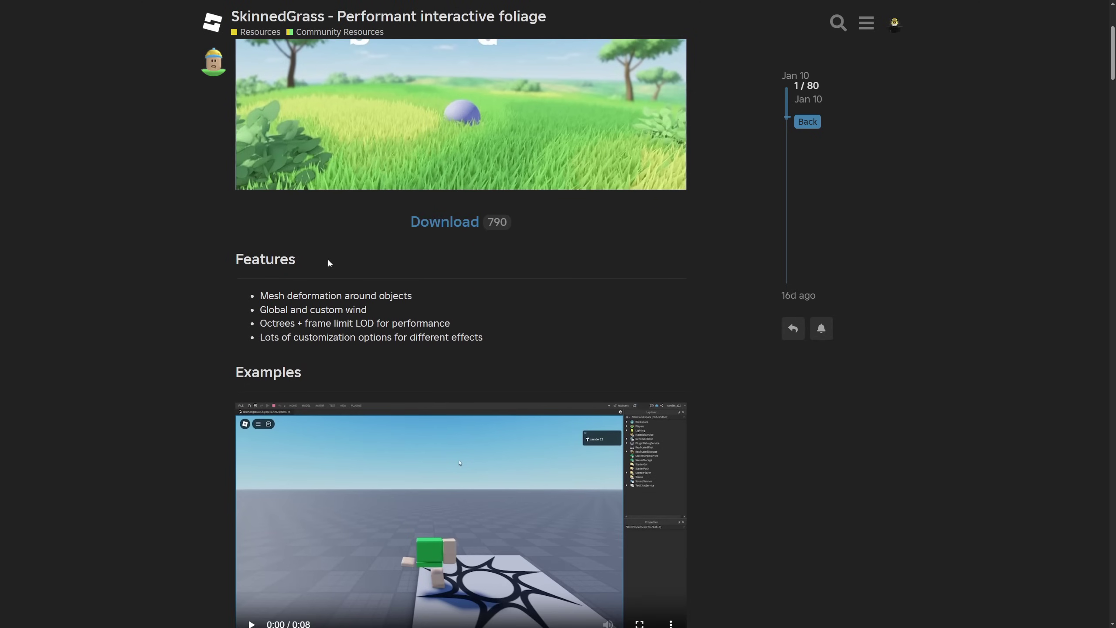
scroll(303, 302, down, 1)
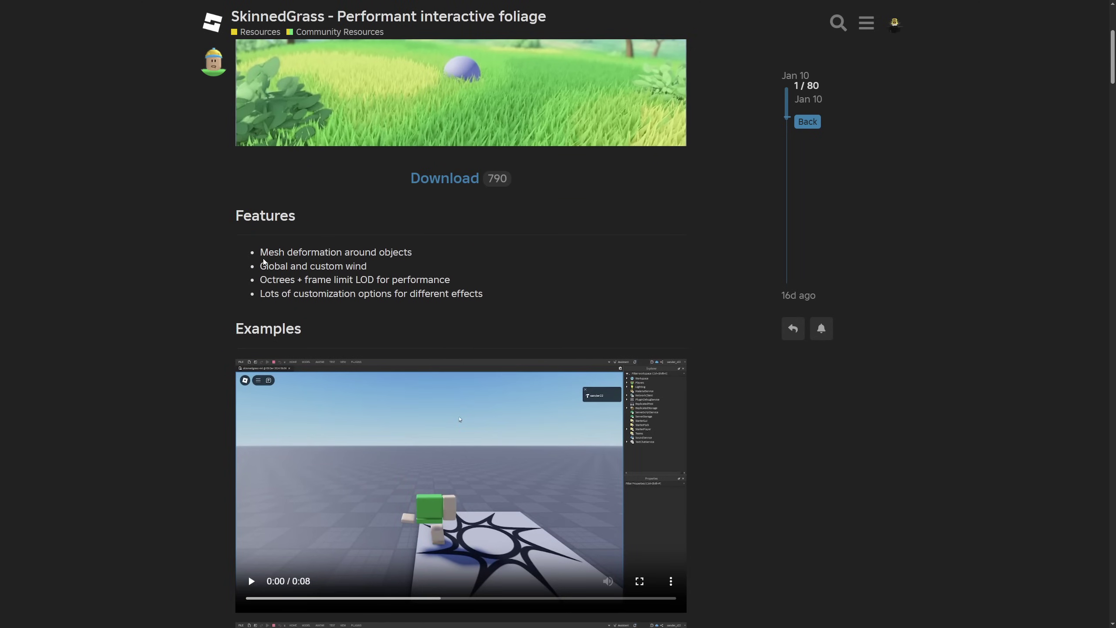
scroll(386, 272, down, 1)
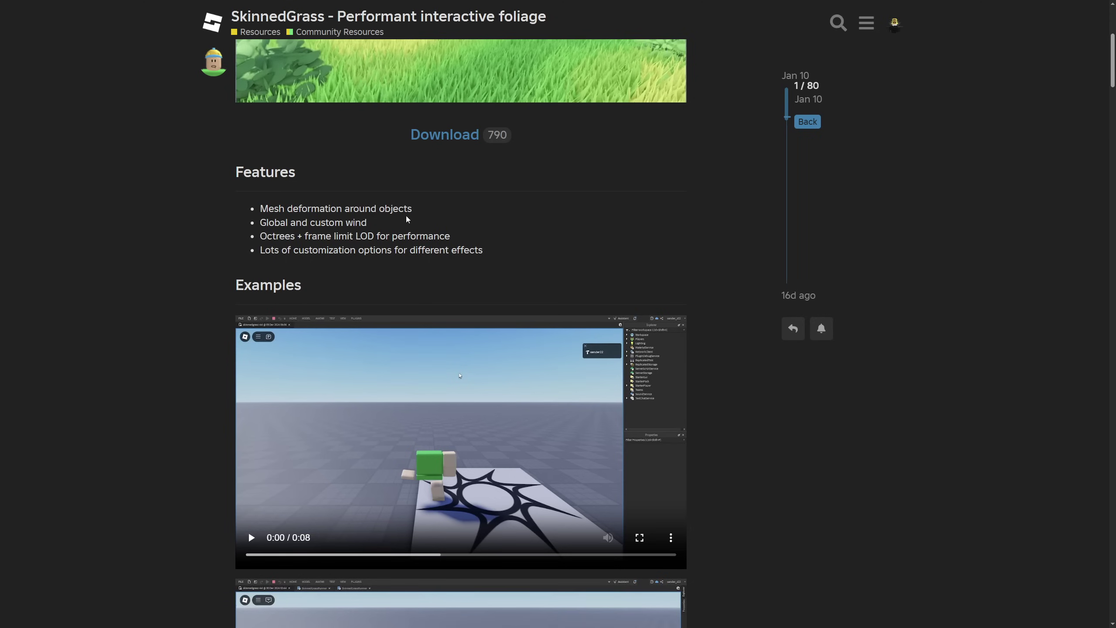
drag(404, 229, 259, 222)
click(450, 245)
click(315, 237)
click(453, 240)
drag(458, 241, 347, 240)
click(496, 242)
drag(259, 254, 298, 254)
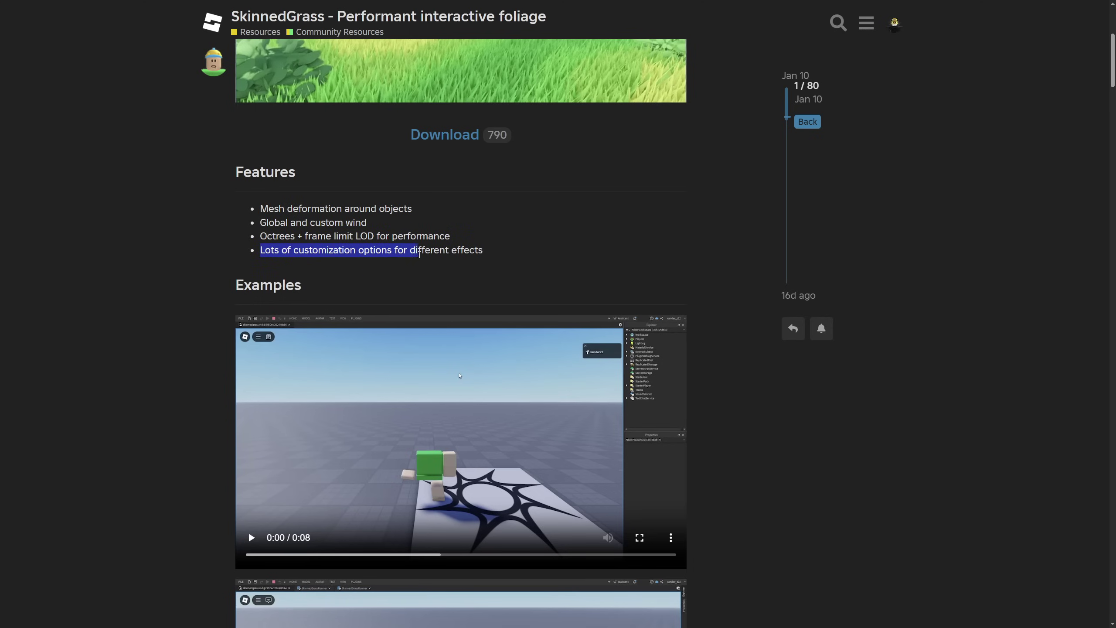
click(509, 263)
Watch the example clips under Examples, starting with the two-patch grass demo and continuing through the larger grass fields
scroll(510, 263, down, 4)
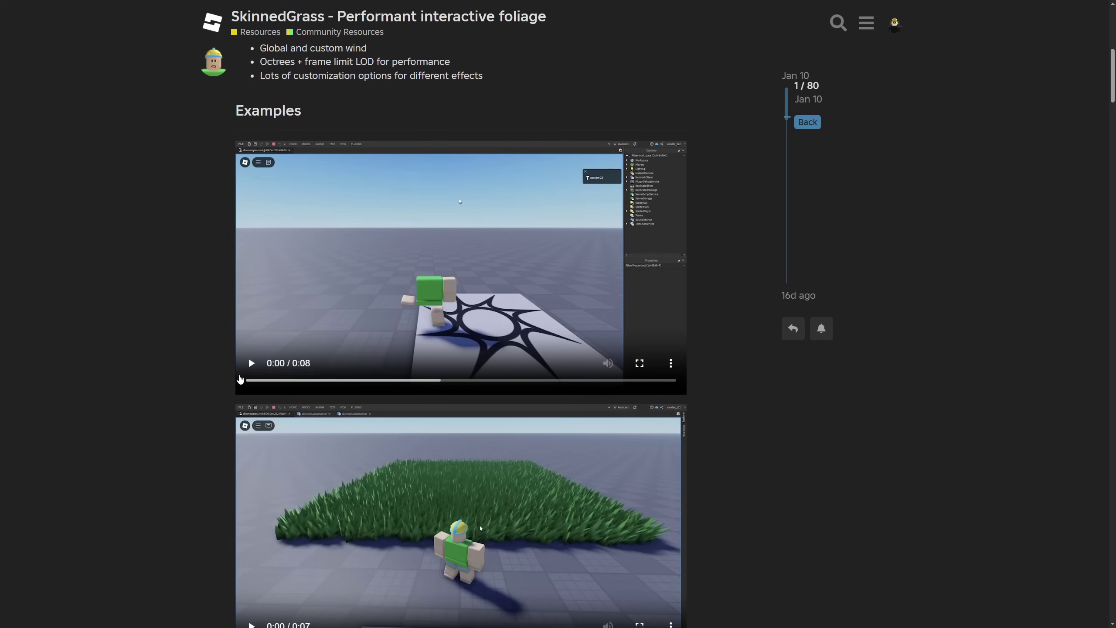
click(248, 359)
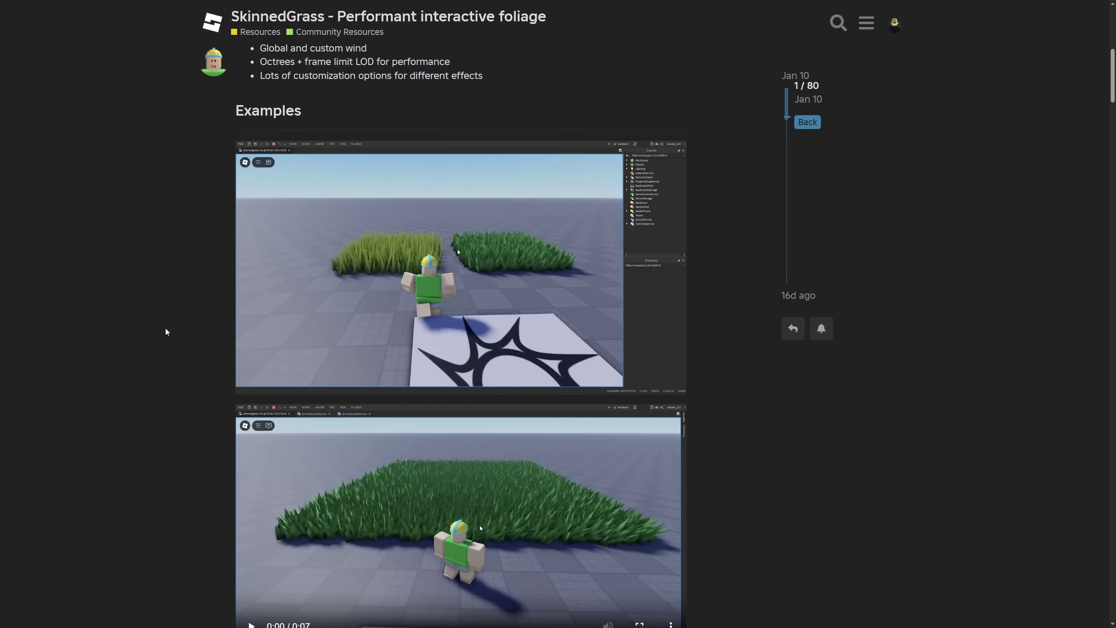
click(262, 369)
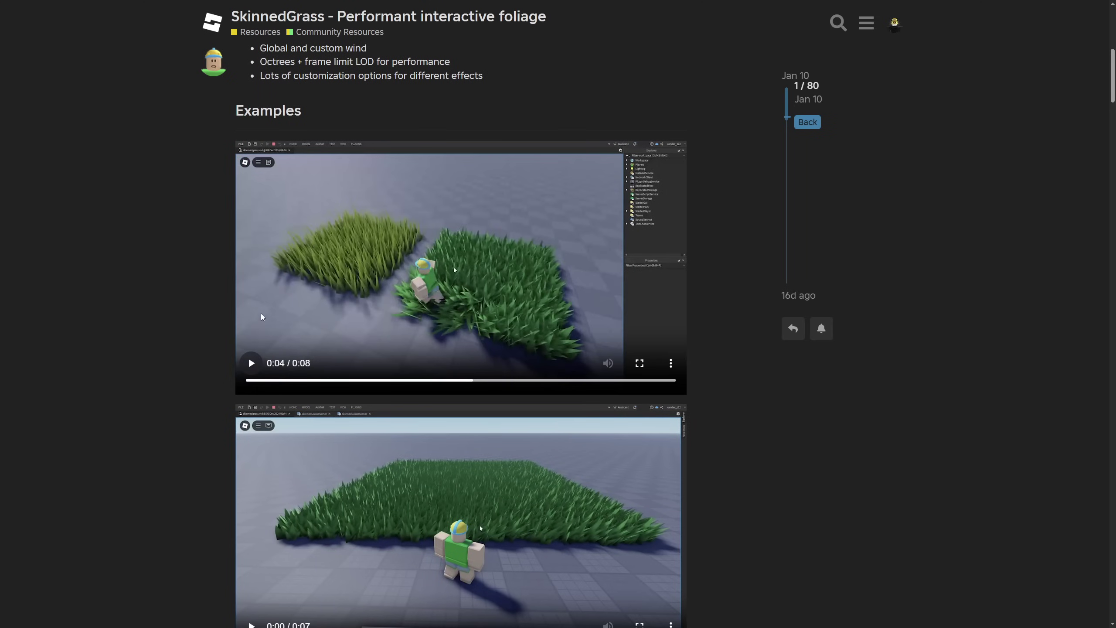
scroll(211, 293, down, 4)
scroll(242, 350, down, 3)
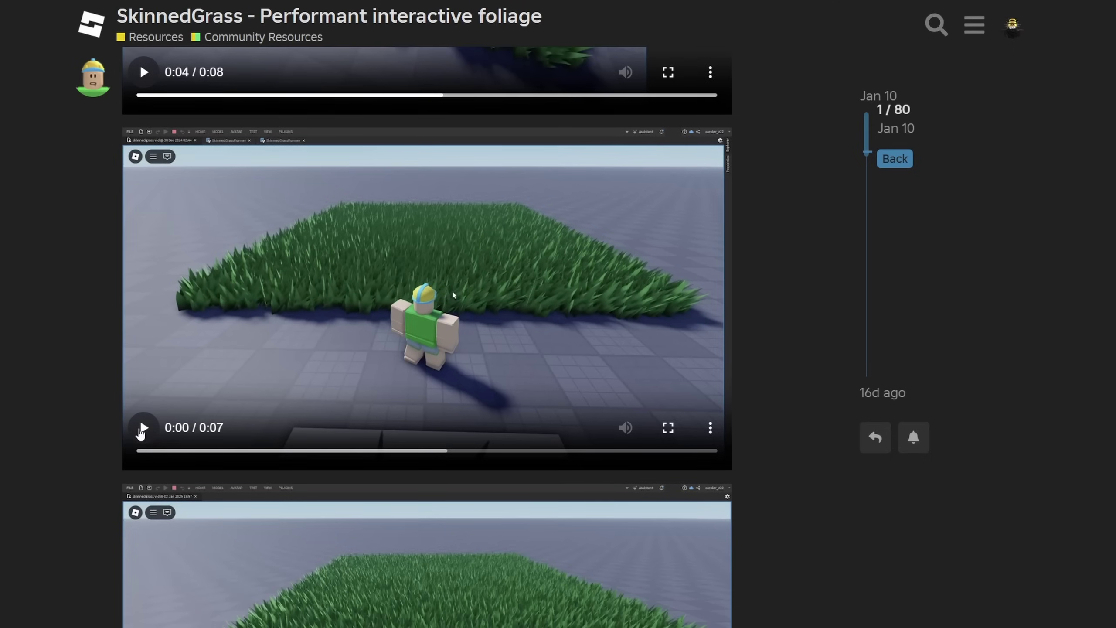
click(142, 430)
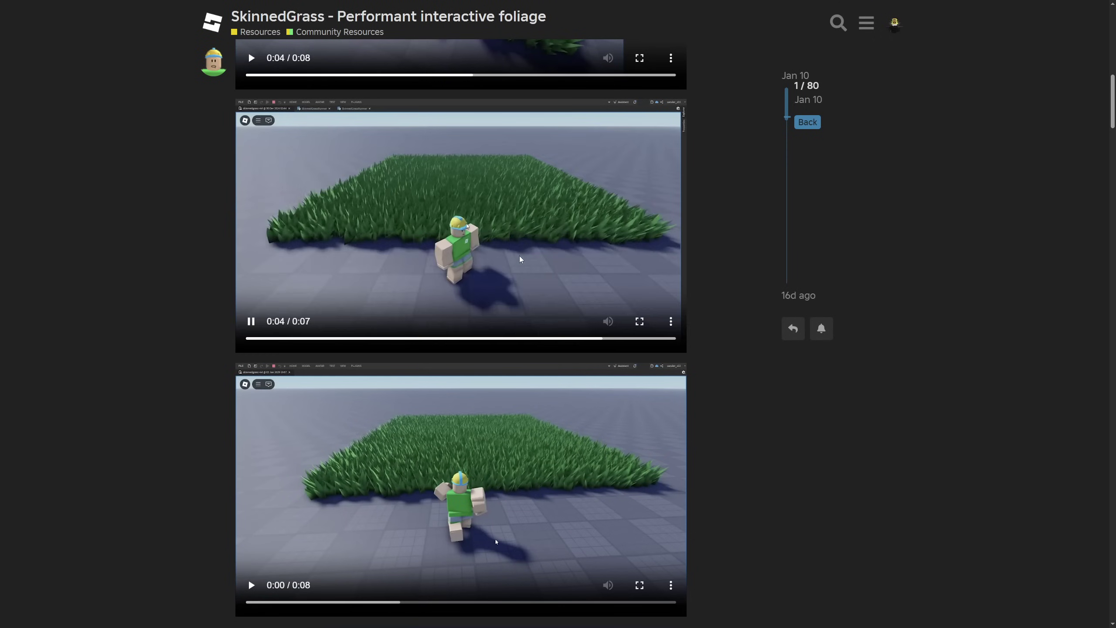
scroll(156, 338, down, 5)
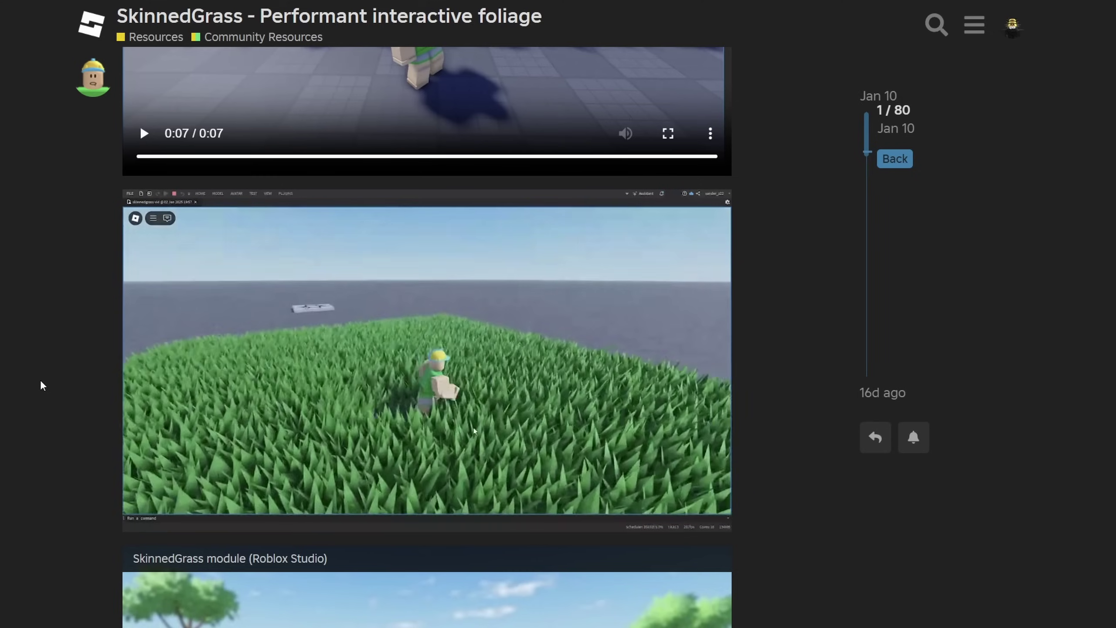
Load and play the embedded SkinnedGrass module (Roblox Studio) video
scroll(169, 345, down, 5)
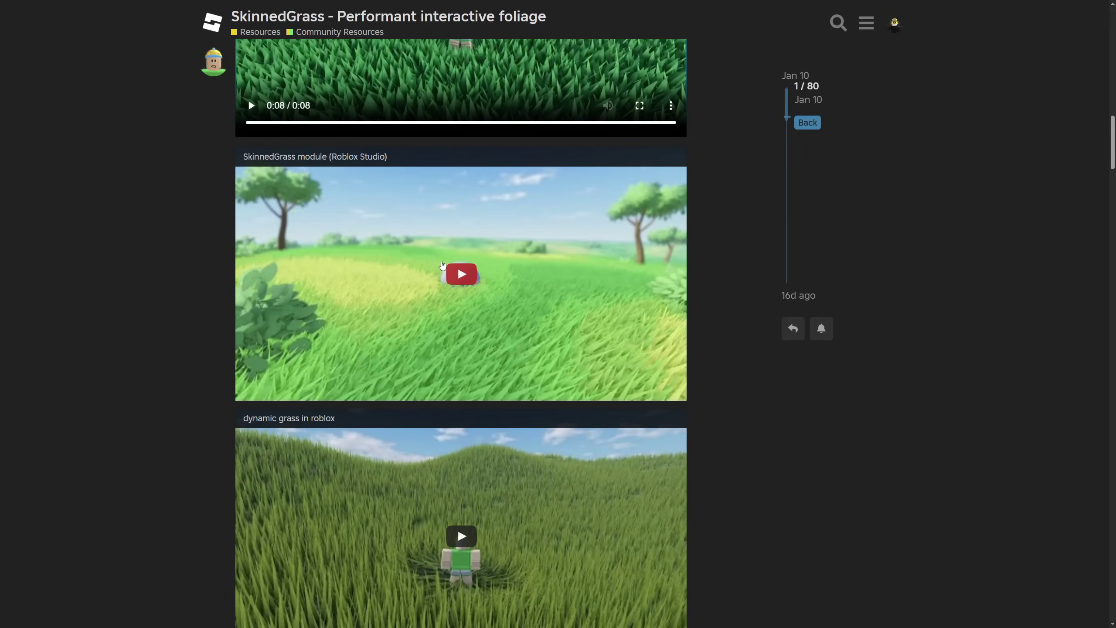
click(456, 279)
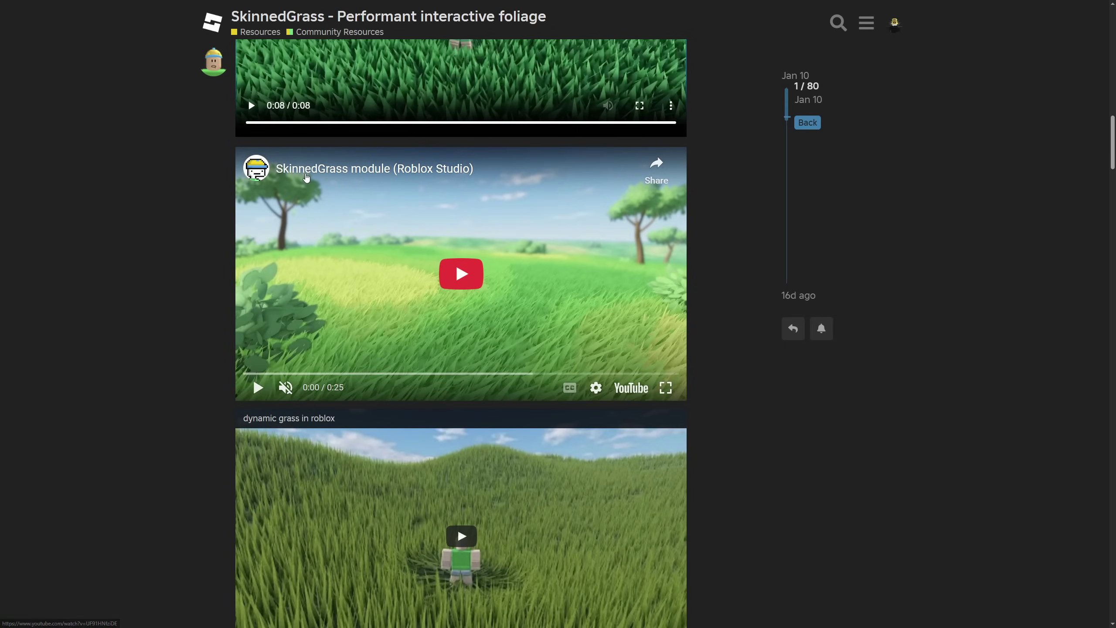
click(279, 182)
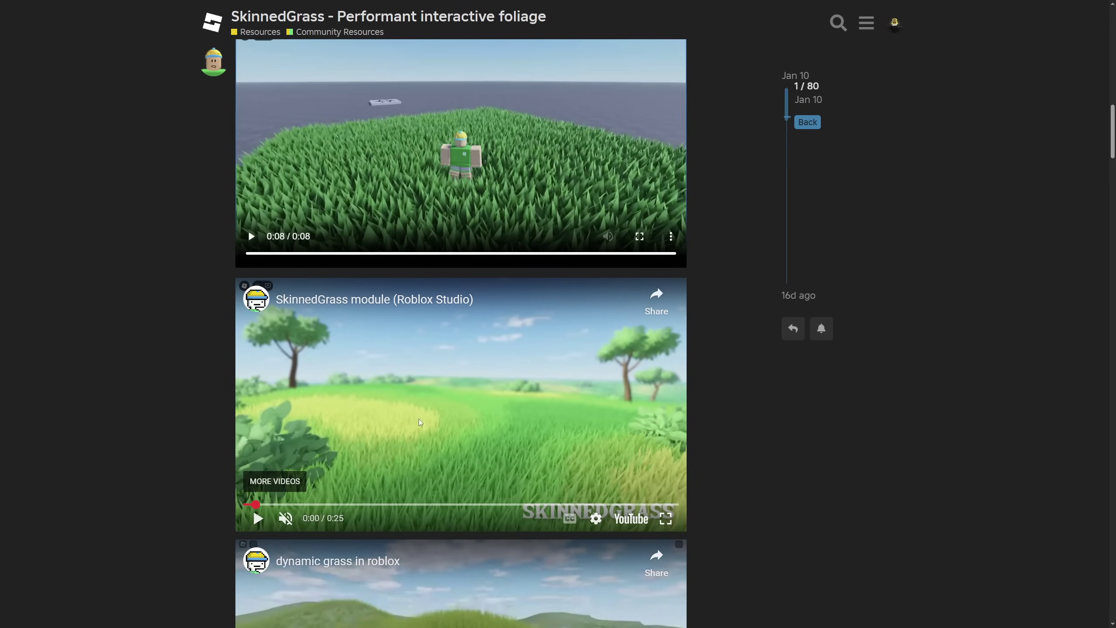
click(341, 459)
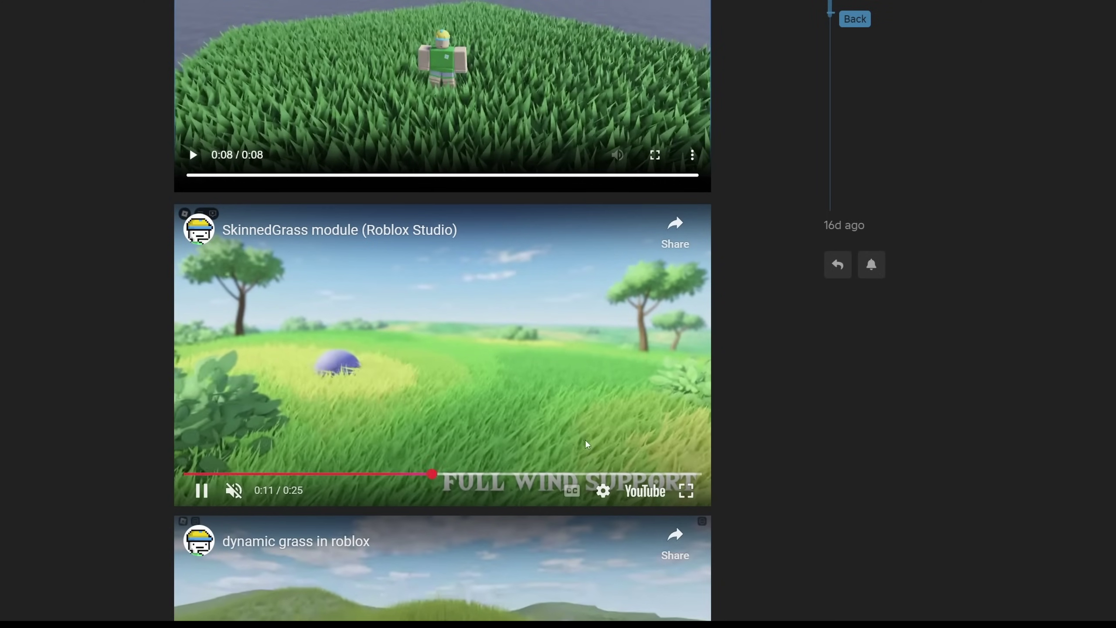
Change the embedded SkinnedGrass module video's playback quality and continue watching it
click(603, 490)
click(640, 444)
click(615, 319)
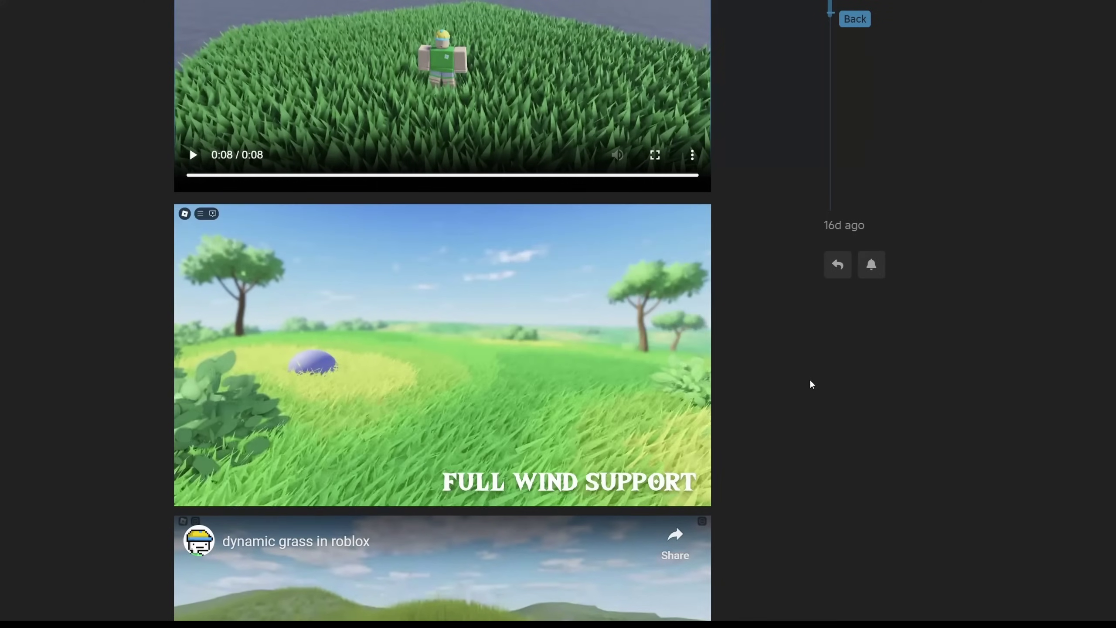
scroll(776, 398, down, 1)
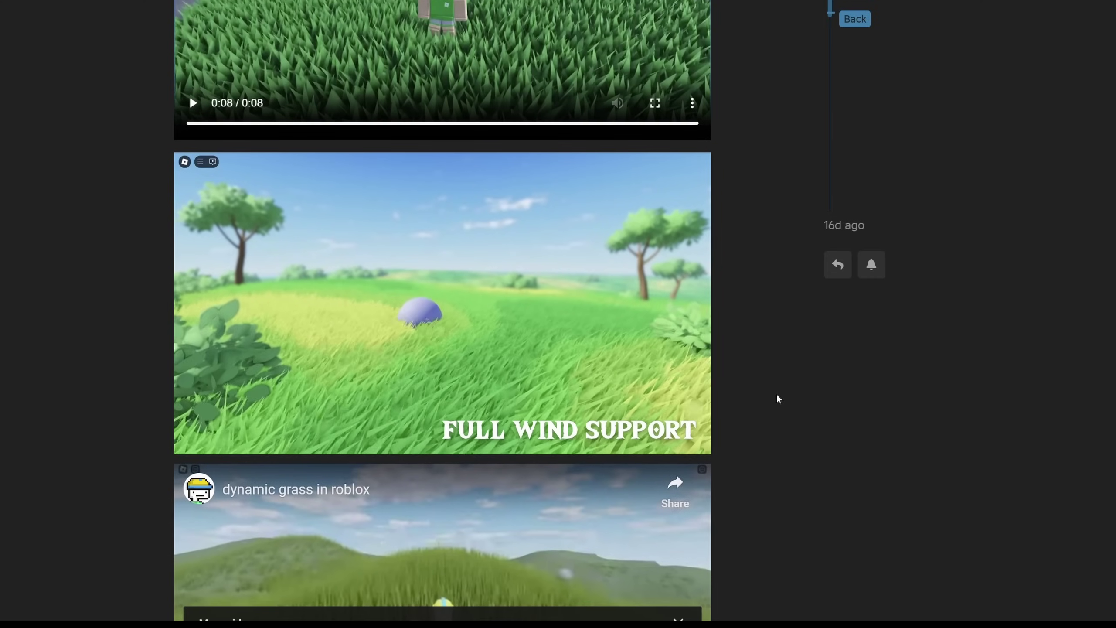
scroll(776, 397, up, 1)
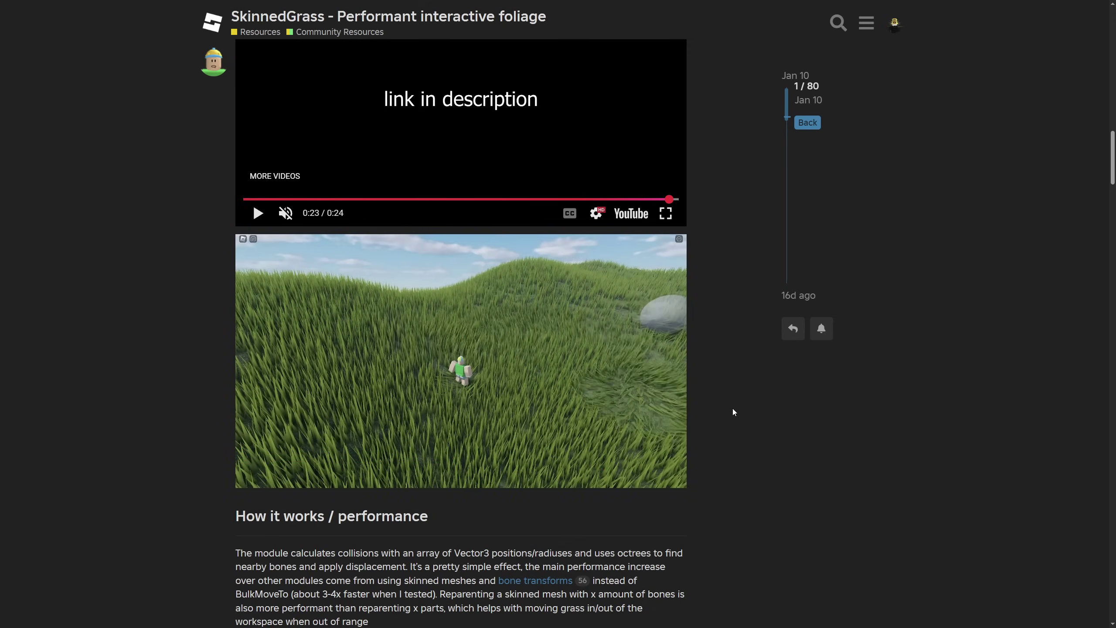
Read the opening of the How it works / performance section on collision calculation, octrees and nearby bone displacement
scroll(731, 408, down, 9)
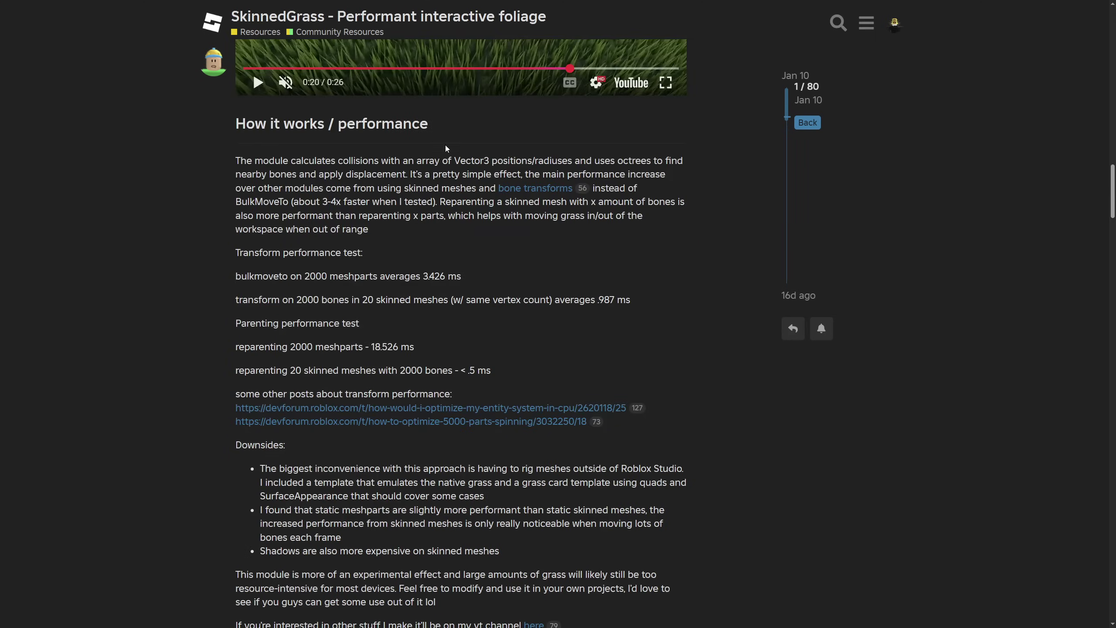
drag(428, 124, 222, 132)
click(228, 146)
drag(430, 125, 297, 128)
click(445, 142)
drag(236, 161, 313, 174)
drag(401, 175, 402, 175)
Read how skinned meshes and bone transforms compare with BulkMoveTo, and how reparenting helps move grass in and out of range
drag(410, 174, 530, 175)
drag(622, 171, 419, 189)
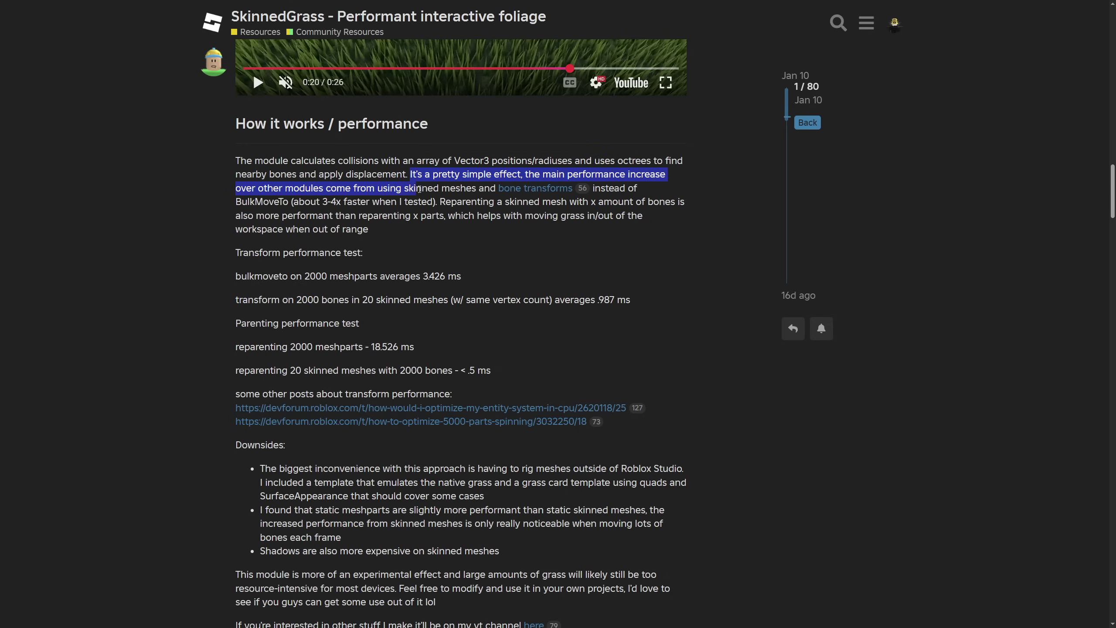
drag(503, 190, 313, 201)
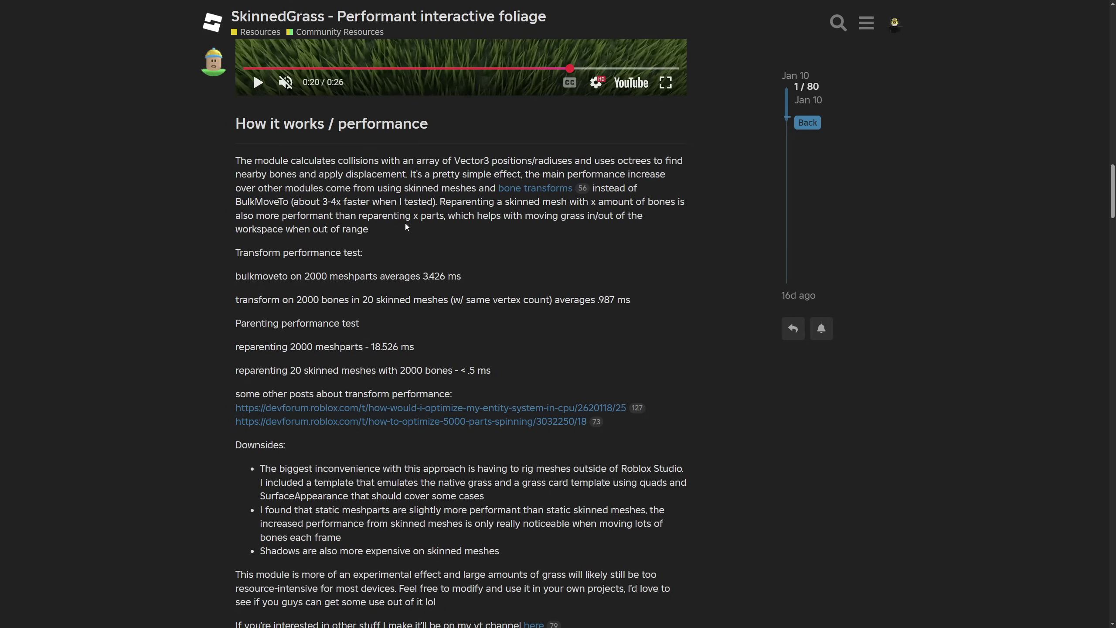
drag(440, 201, 411, 237)
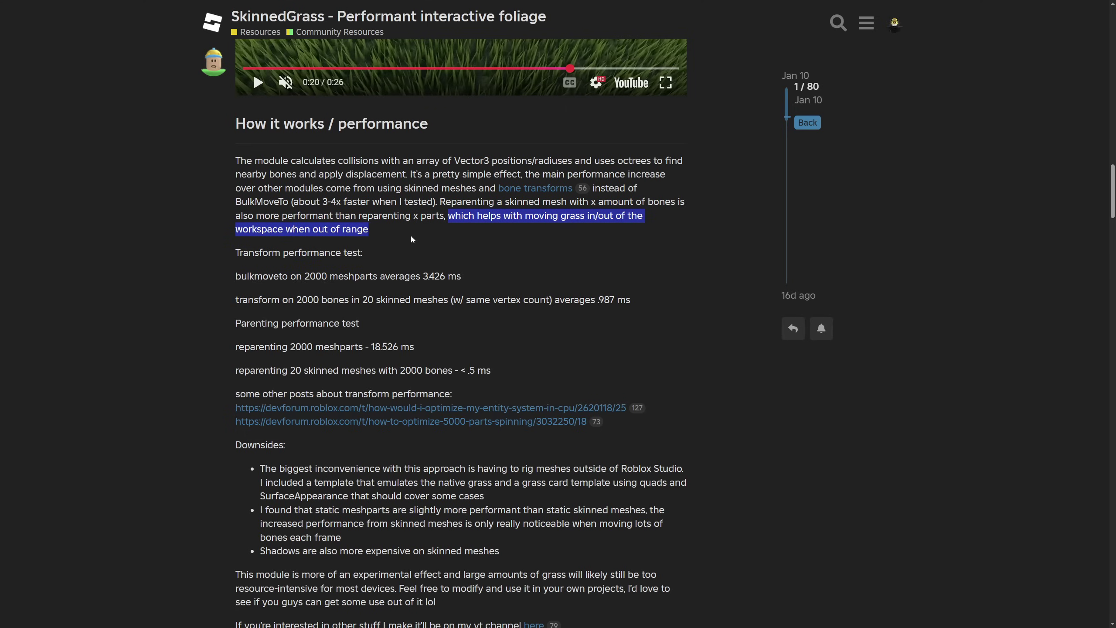
click(397, 234)
Read the transform performance test comparing BulkMoveTo on 2000 meshparts with bone transforms in 20 skinned meshes
scroll(398, 237, down, 1)
drag(235, 166, 425, 223)
click(426, 222)
drag(304, 193, 272, 214)
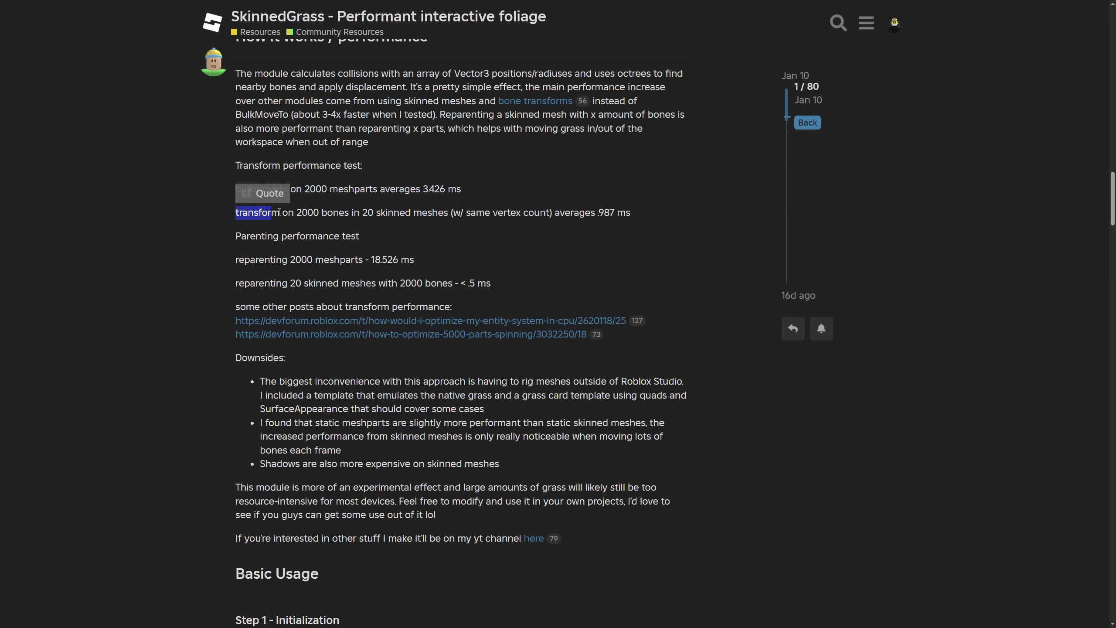
click(298, 222)
triple_click(377, 240)
click(394, 242)
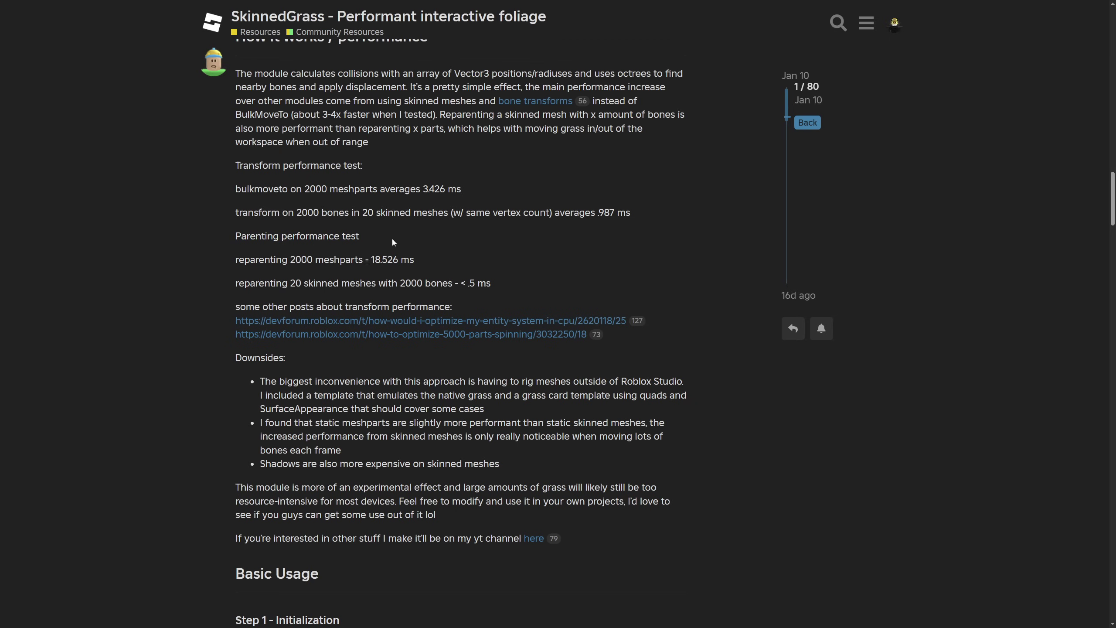
double_click(237, 190)
click(238, 190)
drag(464, 191, 397, 167)
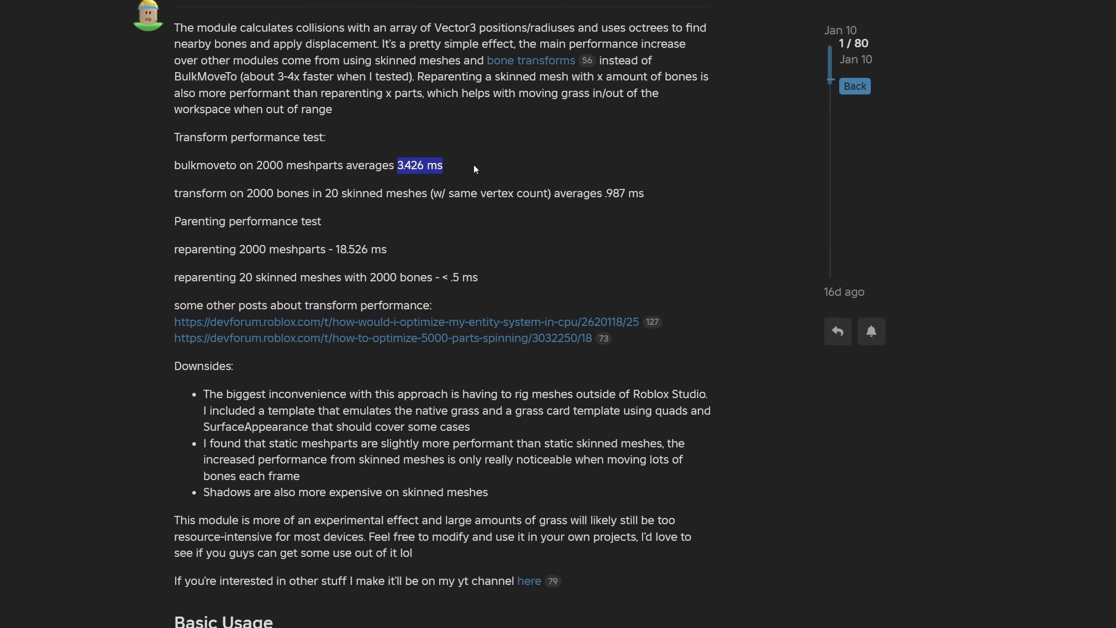
click(475, 170)
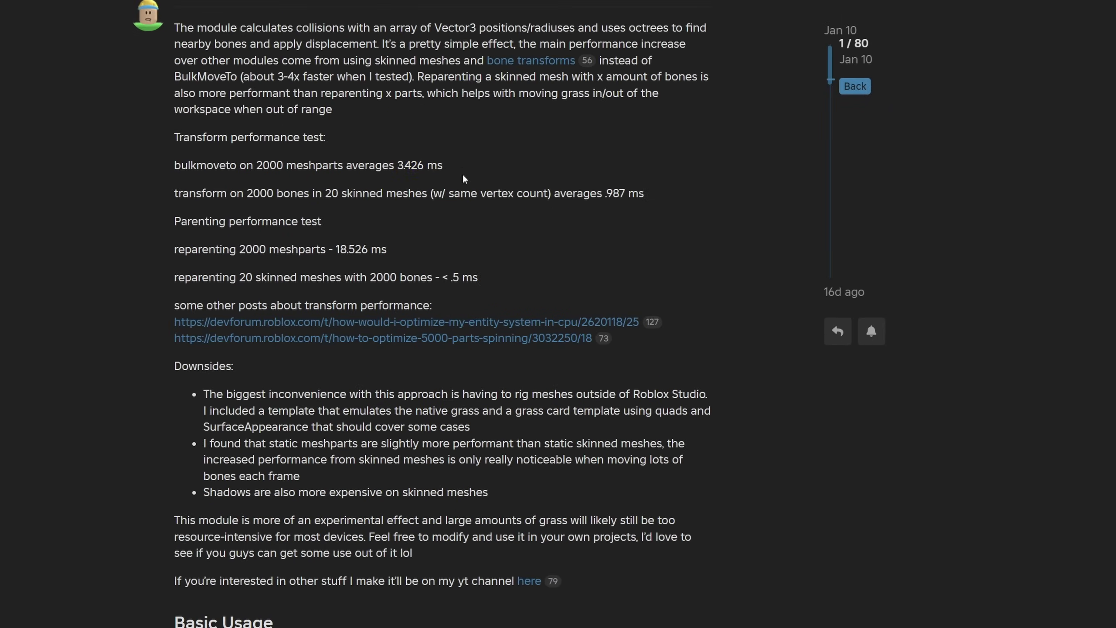
drag(190, 193, 285, 193)
click(400, 218)
drag(591, 195, 659, 200)
click(659, 230)
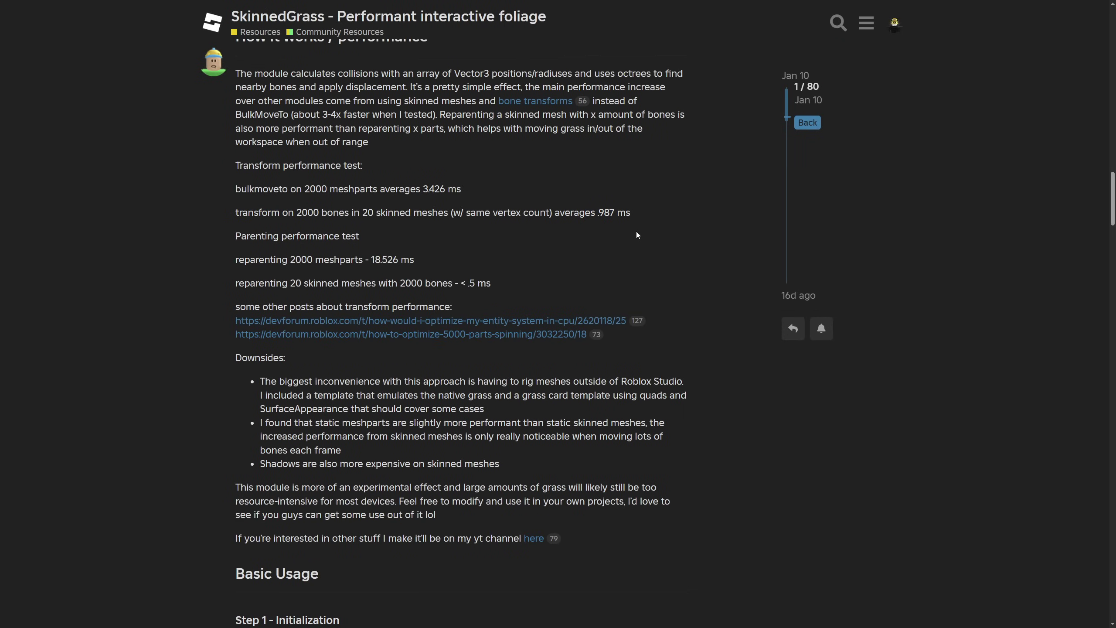
Read the parenting performance test comparing reparented meshparts with reparented skinned meshes
drag(415, 261, 359, 260)
click(422, 264)
drag(492, 283, 456, 283)
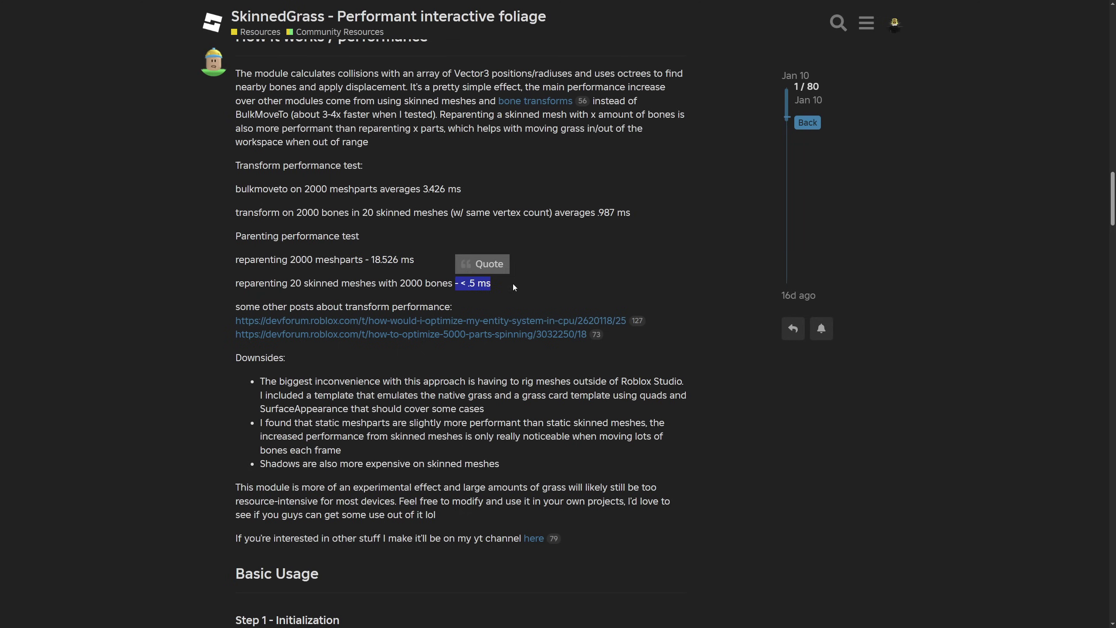
click(472, 286)
Look over the linked forum posts about transform performance below the test results
scroll(384, 292, down, 2)
drag(606, 247, 184, 224)
click(209, 267)
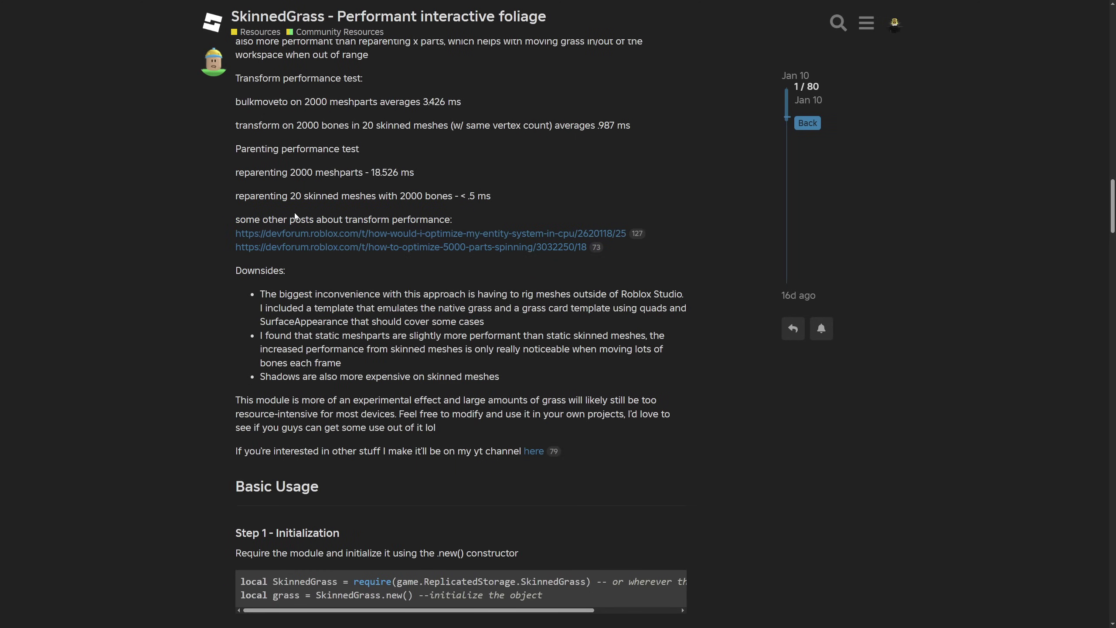
drag(354, 218, 393, 218)
click(444, 219)
Read the first item under Downsides about rigging meshes outside Roblox Studio and the included grass templates
scroll(466, 239, down, 1)
drag(288, 228, 234, 228)
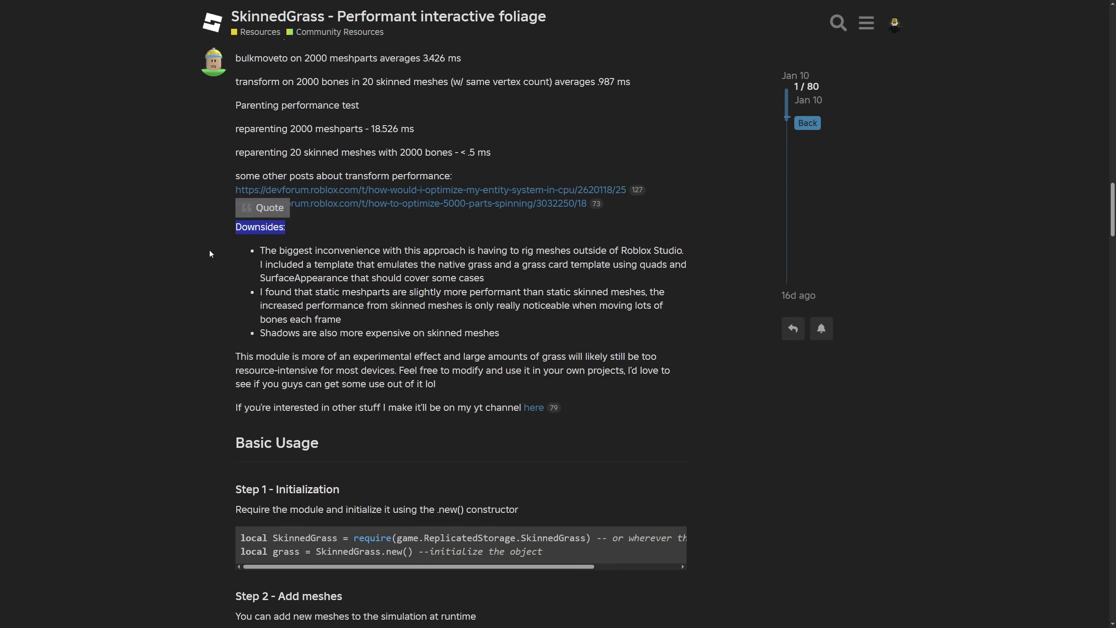
click(209, 250)
scroll(268, 283, down, 1)
drag(315, 207, 578, 208)
click(566, 195)
click(685, 226)
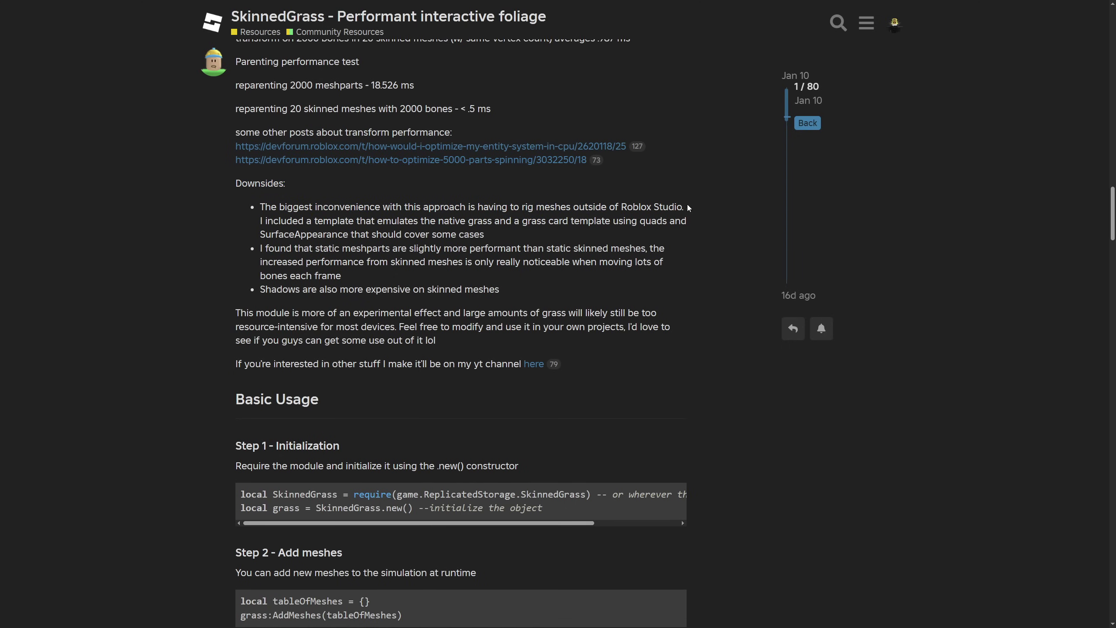
drag(685, 206, 288, 217)
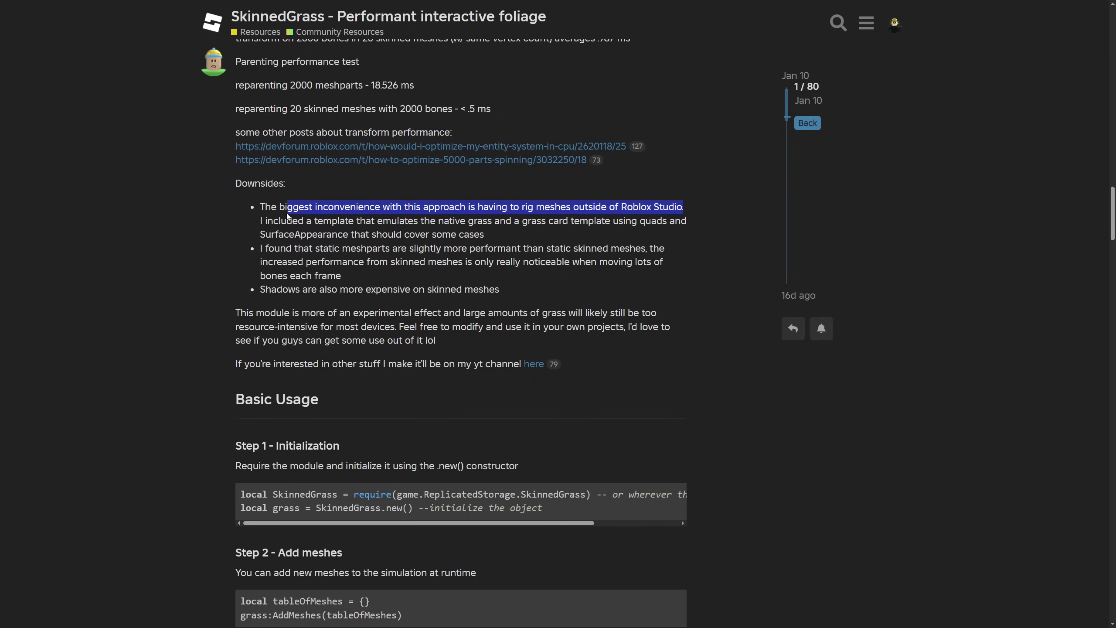
click(412, 185)
drag(684, 207, 513, 209)
click(511, 242)
drag(683, 208, 571, 208)
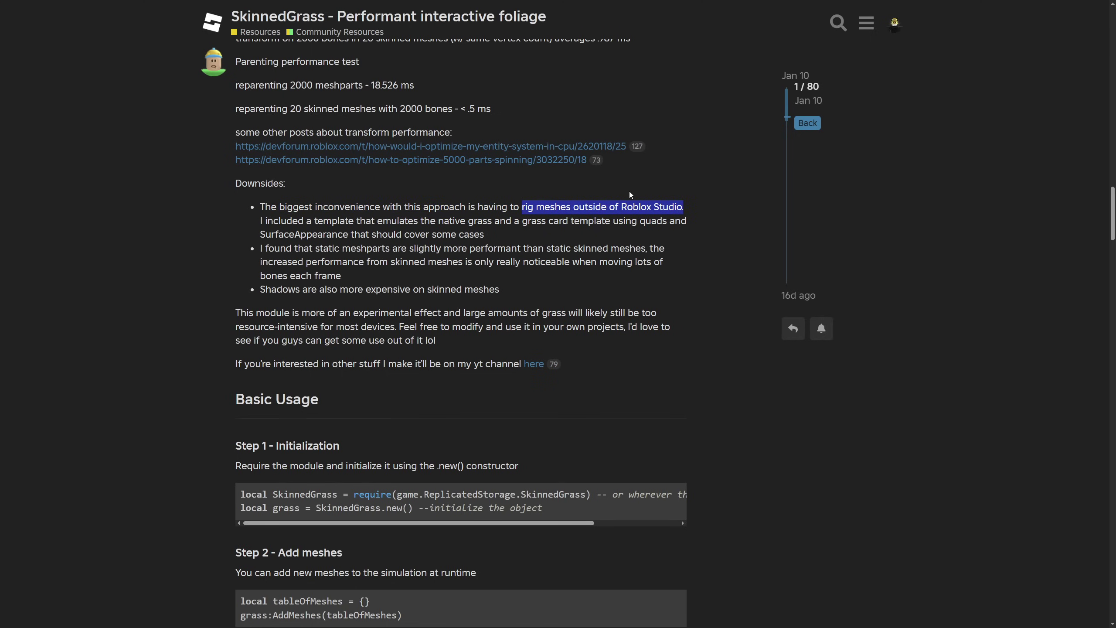
Read the remaining downsides on static meshparts versus static skinned meshes and the cost of shadows
drag(266, 234, 529, 246)
drag(538, 248, 572, 248)
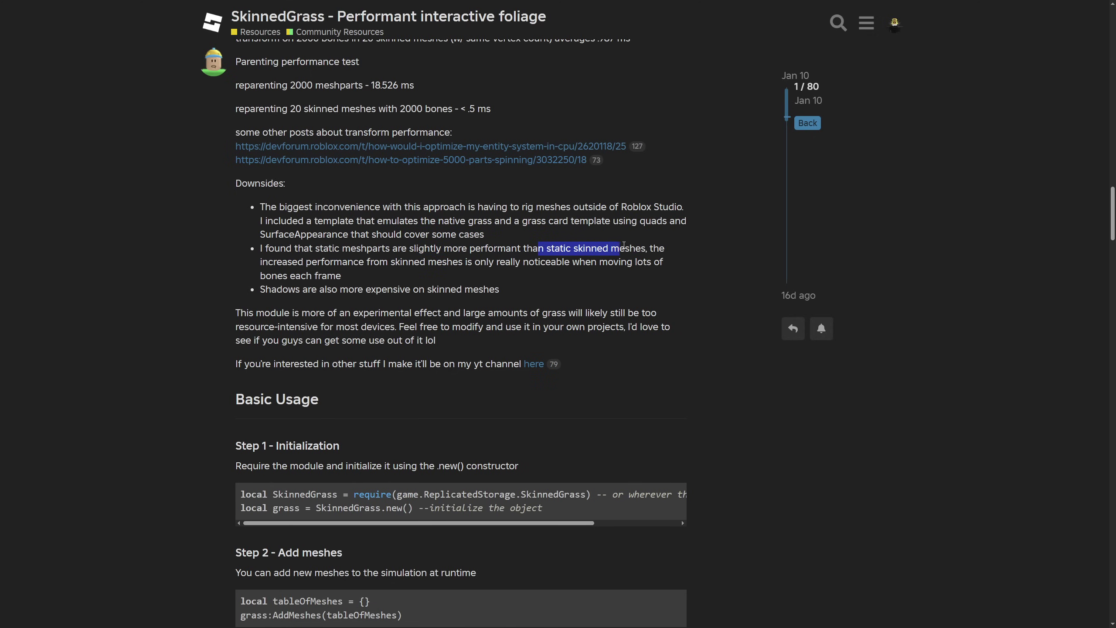
drag(265, 289, 289, 286)
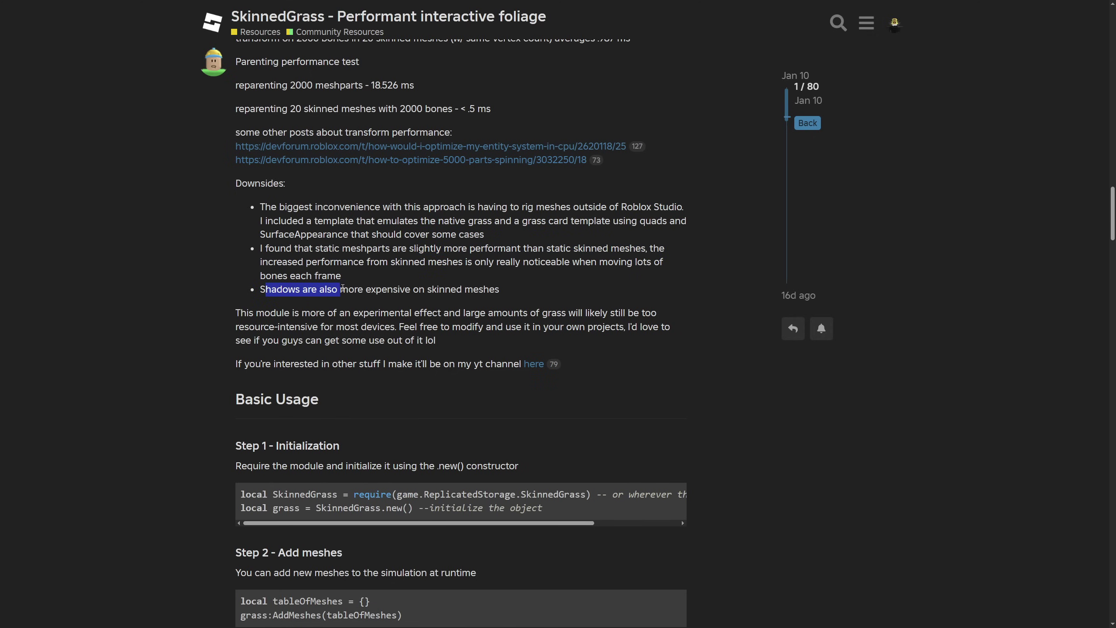
drag(393, 292, 404, 292)
drag(423, 310, 500, 293)
click(528, 298)
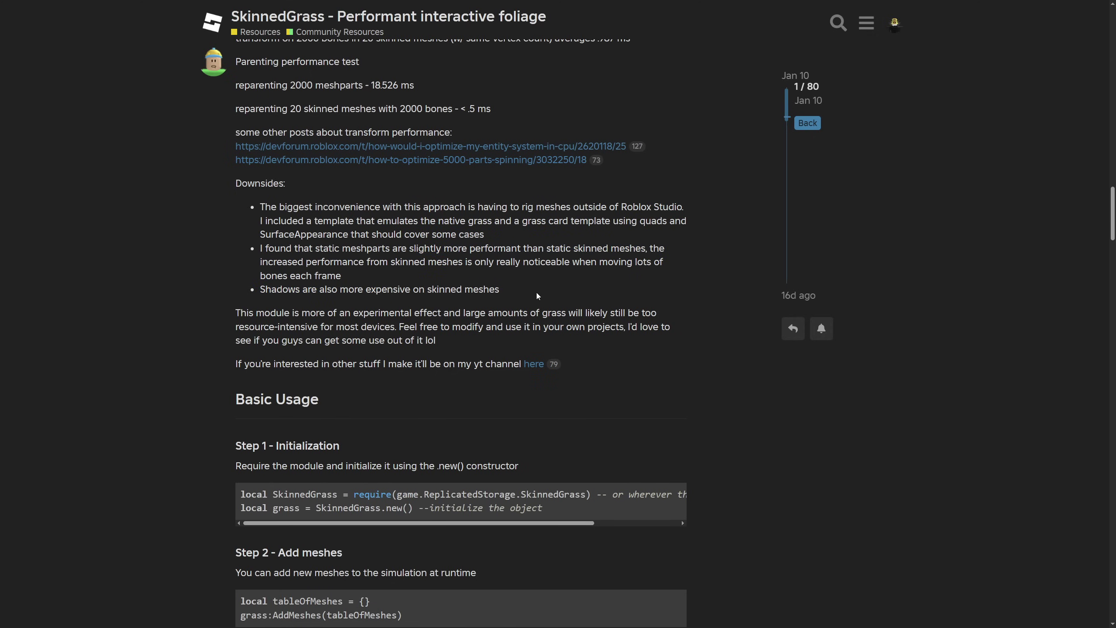
Read the closing note on the module's experimental nature, device load, permission to modify it and the author's channel link
scroll(360, 316, down, 1)
drag(236, 269, 301, 268)
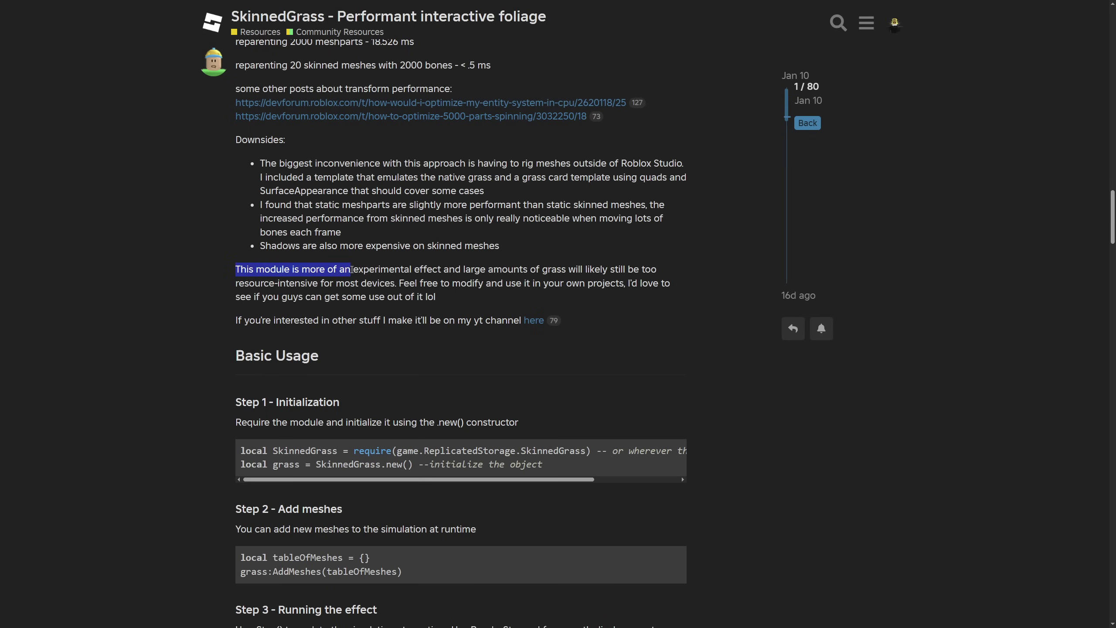
drag(381, 270, 430, 274)
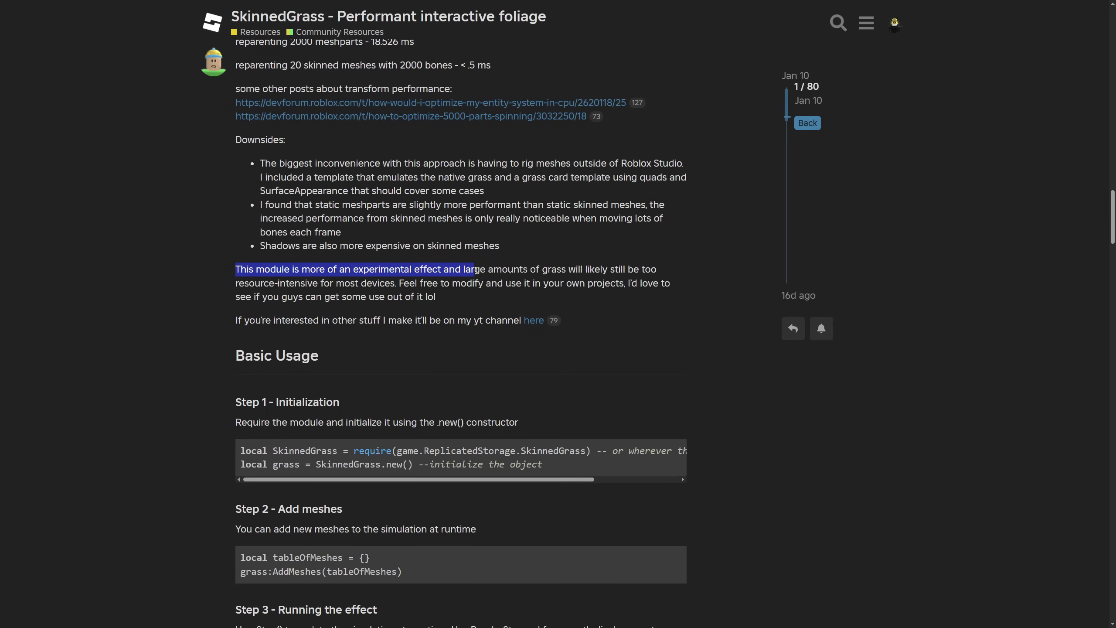
drag(509, 269, 545, 281)
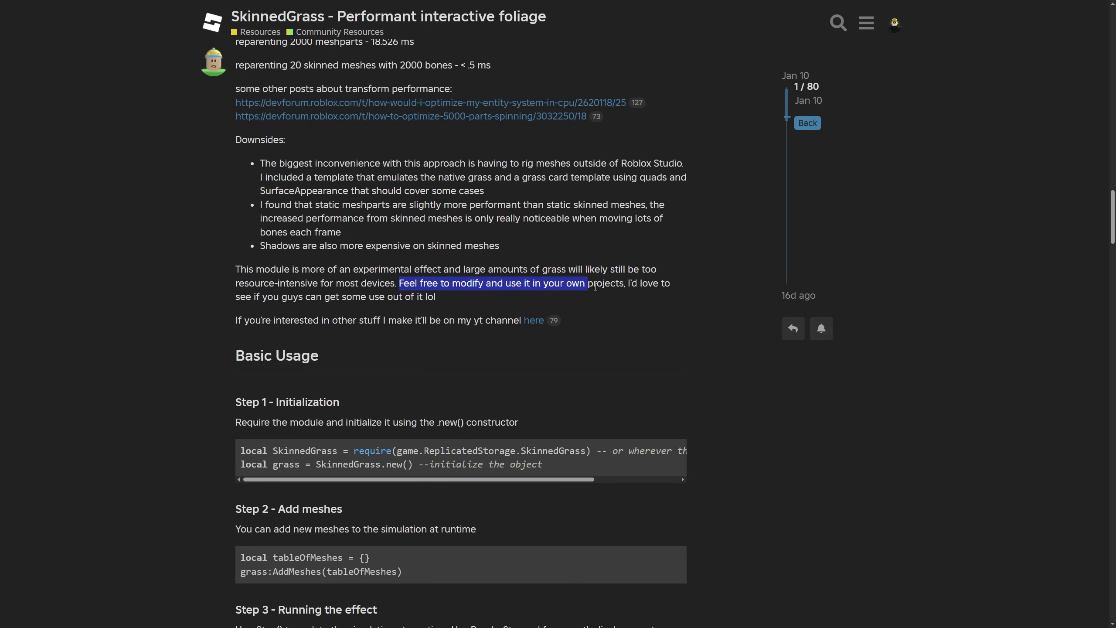
drag(619, 286, 620, 286)
drag(436, 297, 575, 354)
click(429, 304)
click(527, 343)
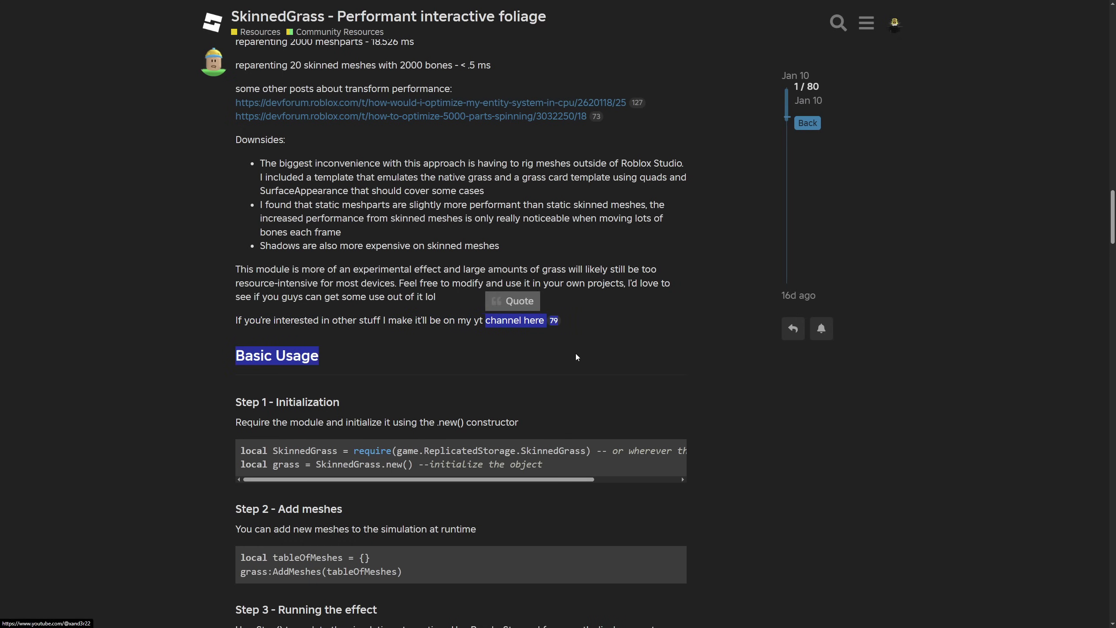
click(628, 336)
Review the Basic Usage instructions for initializing SkinnedGrass and adding meshes at runtime
scroll(627, 337, down, 3)
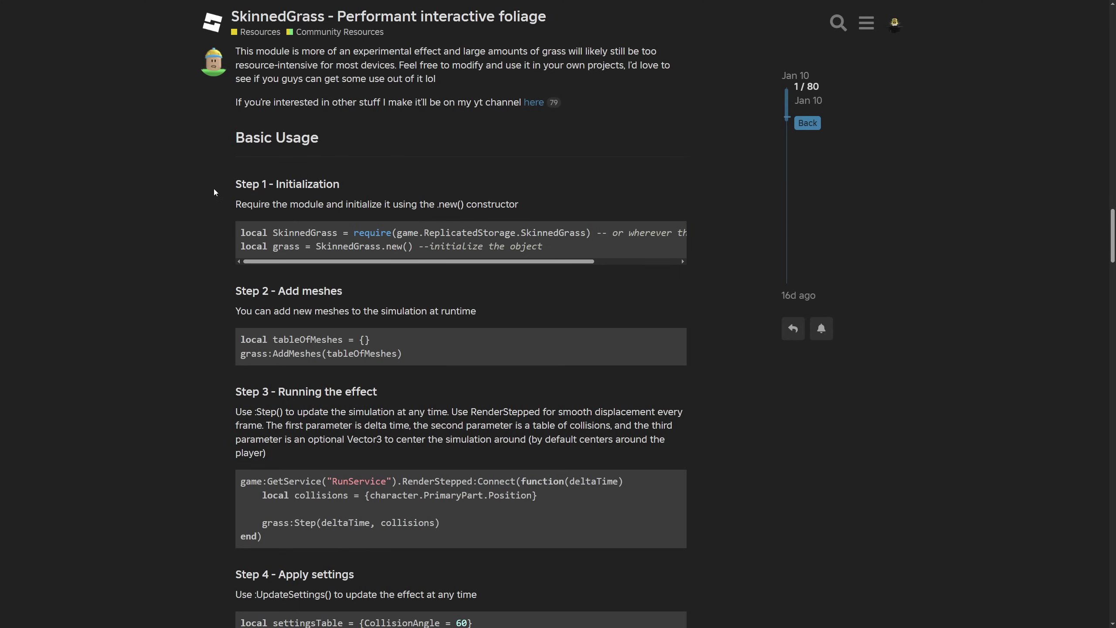
mouse_move(288, 231)
mouse_down()
mouse_move(396, 234)
mouse_move(391, 248)
mouse_move(291, 253)
mouse_up()
scroll(415, 257, down, 2)
click(197, 276)
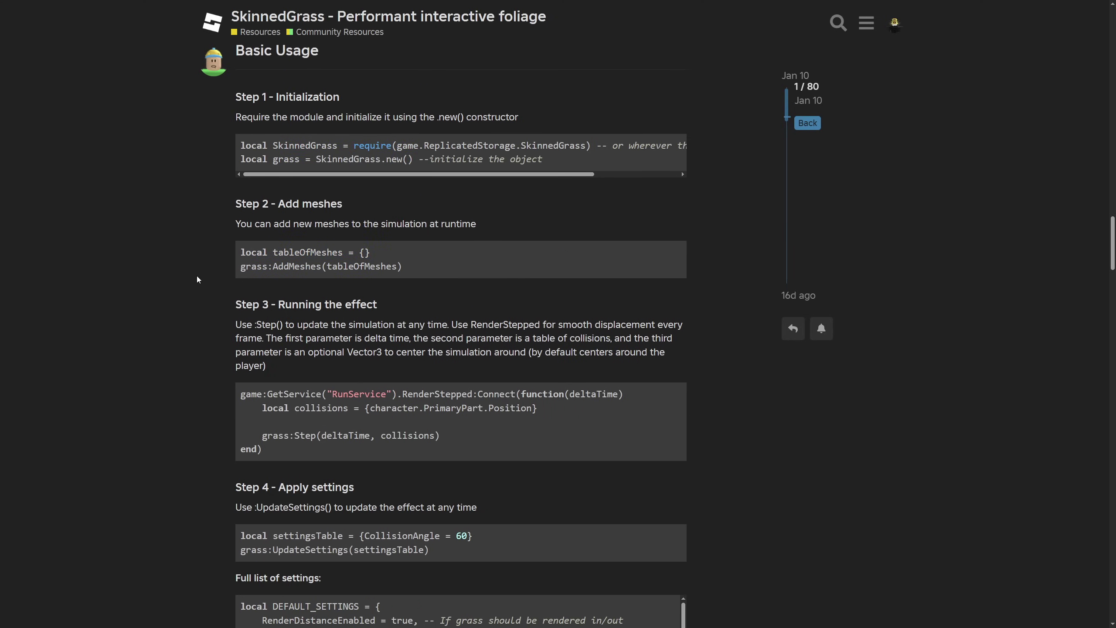
click(176, 272)
Study Step 3 - Running the effect, including the RenderStepped connection, collisions table and grass:Step call
scroll(176, 272, down, 2)
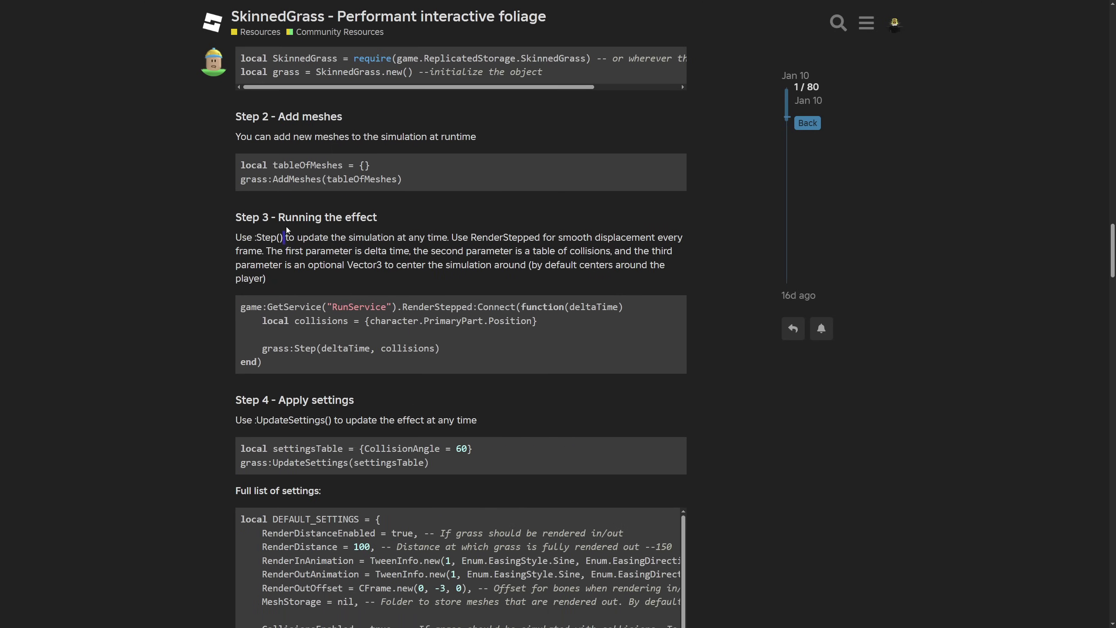
drag(286, 227, 371, 219)
click(226, 291)
scroll(225, 292, down, 1)
drag(262, 263, 398, 263)
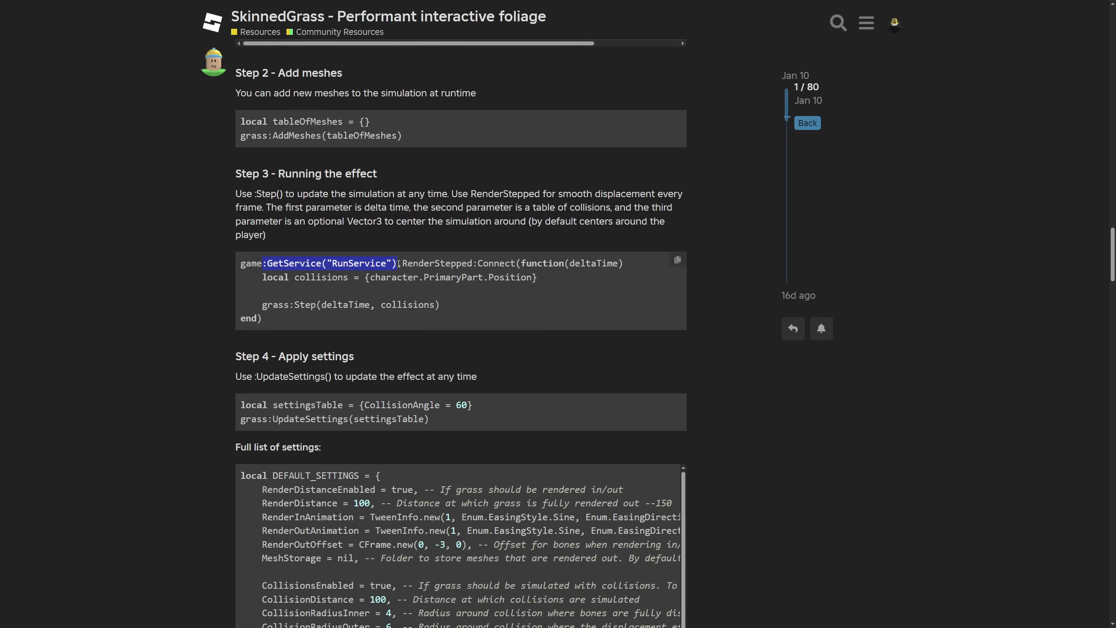
drag(470, 265, 476, 265)
click(546, 283)
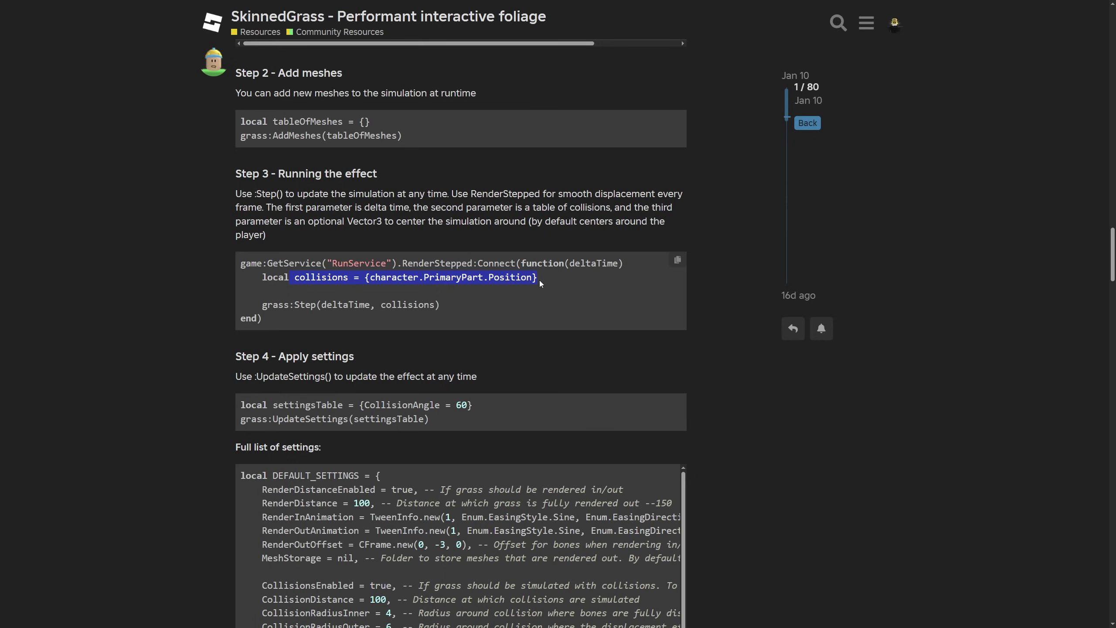
drag(515, 278, 458, 306)
click(423, 298)
click(459, 306)
Study Step 4 - Apply settings, focusing on the CollisionAngle entry in settingsTable and the UpdateSettings call
scroll(406, 285, down, 3)
drag(398, 285, 342, 246)
click(454, 290)
click(347, 262)
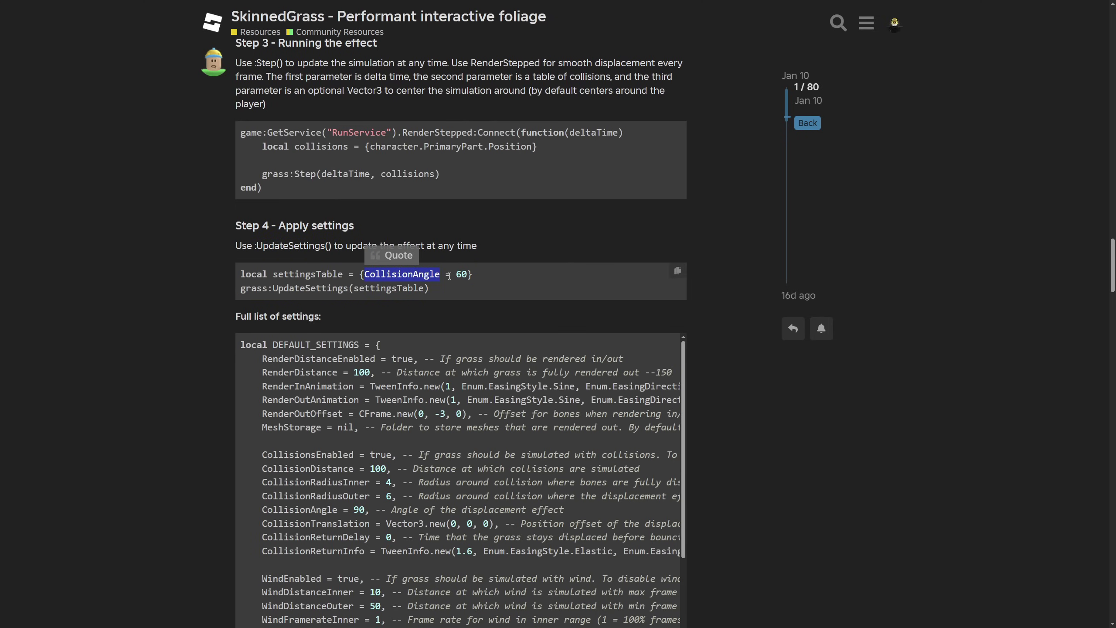
drag(456, 275, 471, 275)
Review the full list of default settings and skim the rest of the post down to the first reply
scroll(440, 270, down, 3)
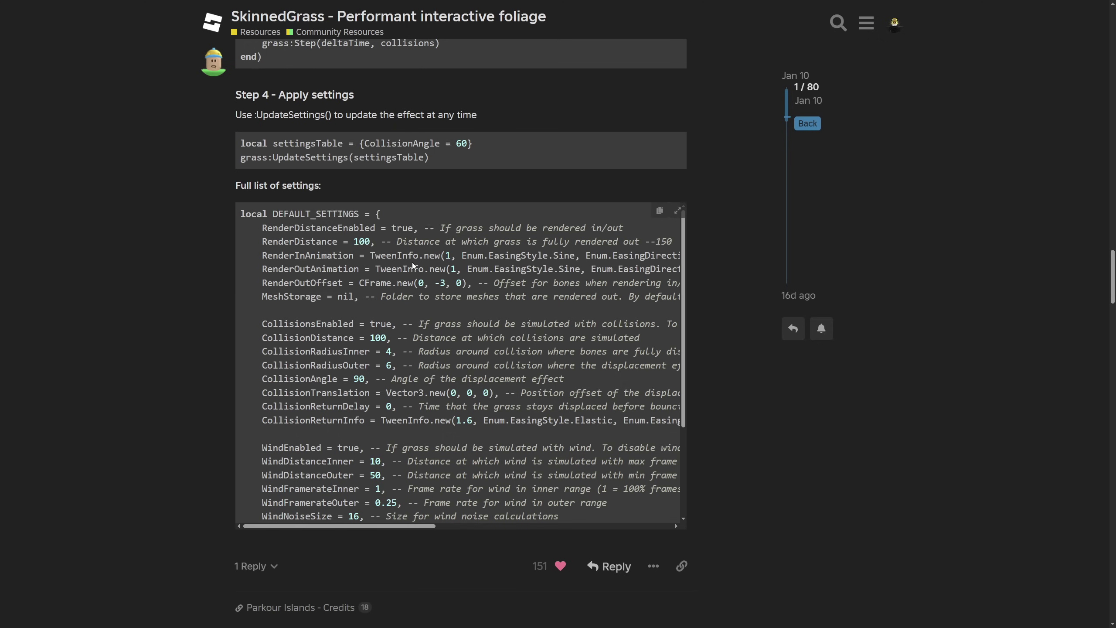
scroll(430, 265, down, 3)
scroll(430, 265, up, 3)
drag(322, 189, 235, 187)
click(190, 239)
scroll(338, 299, down, 8)
scroll(216, 285, down, 8)
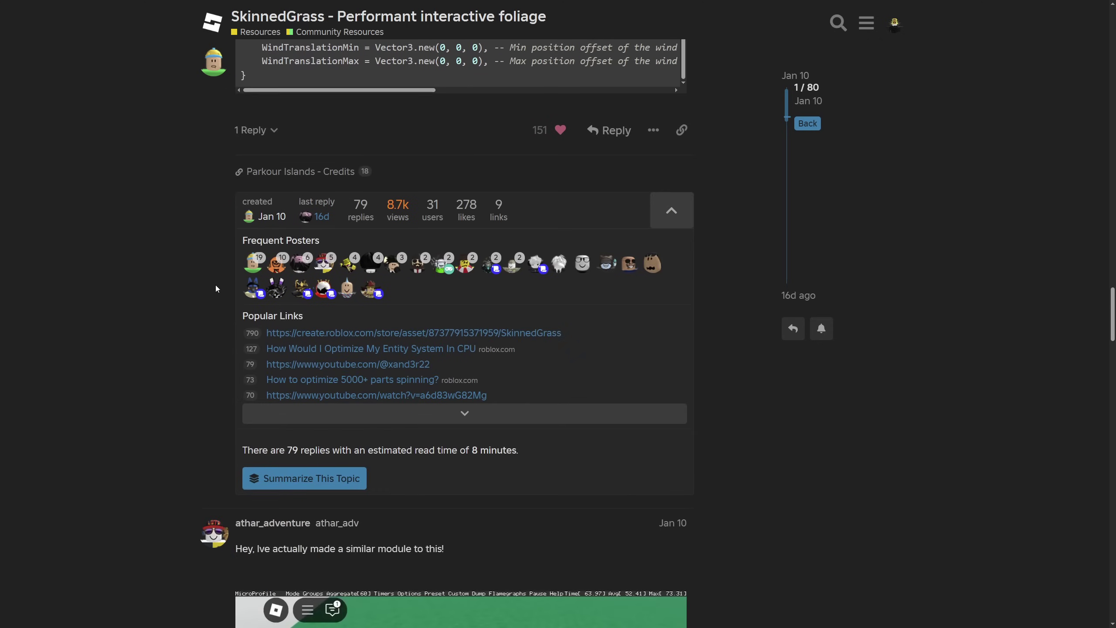
scroll(217, 284, up, 15)
scroll(221, 284, up, 10)
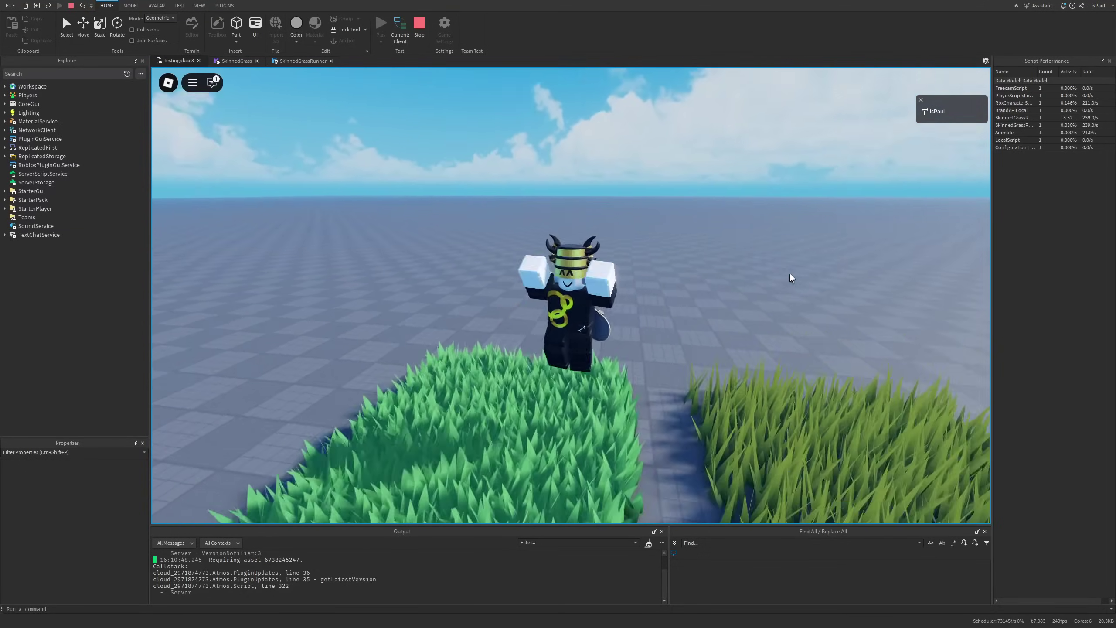
Switch to the running Roblox Studio playtest and walk and jump the character through the green grass to test its displacement
key(s)
right_drag(789, 275, 844, 268)
key(space)
key(space)
key(w)
key(s)
right_drag(738, 272, 737, 273)
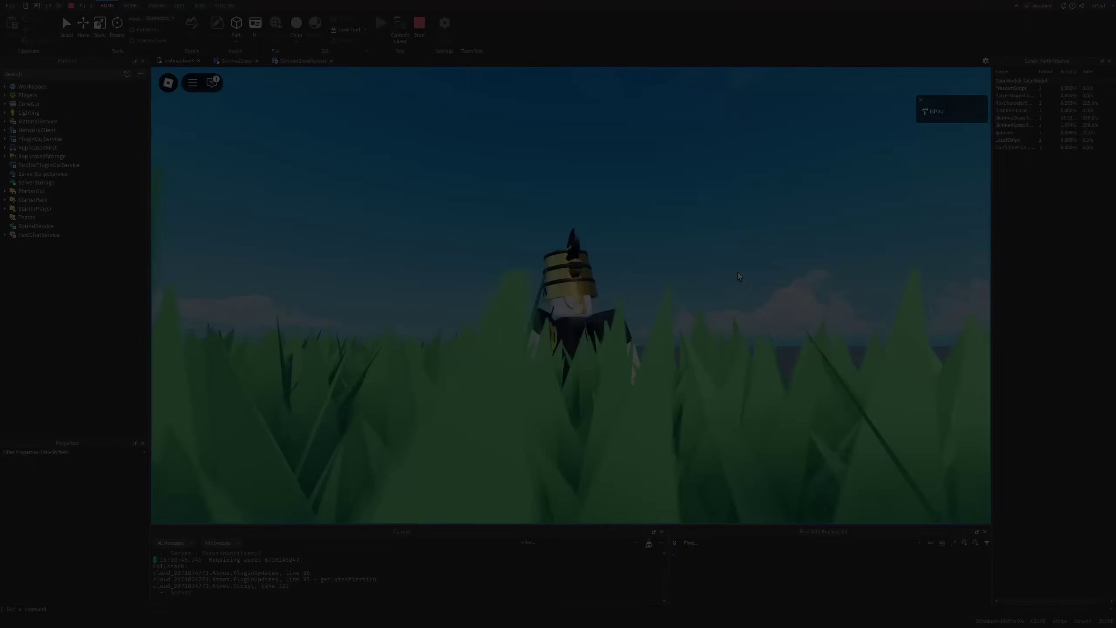